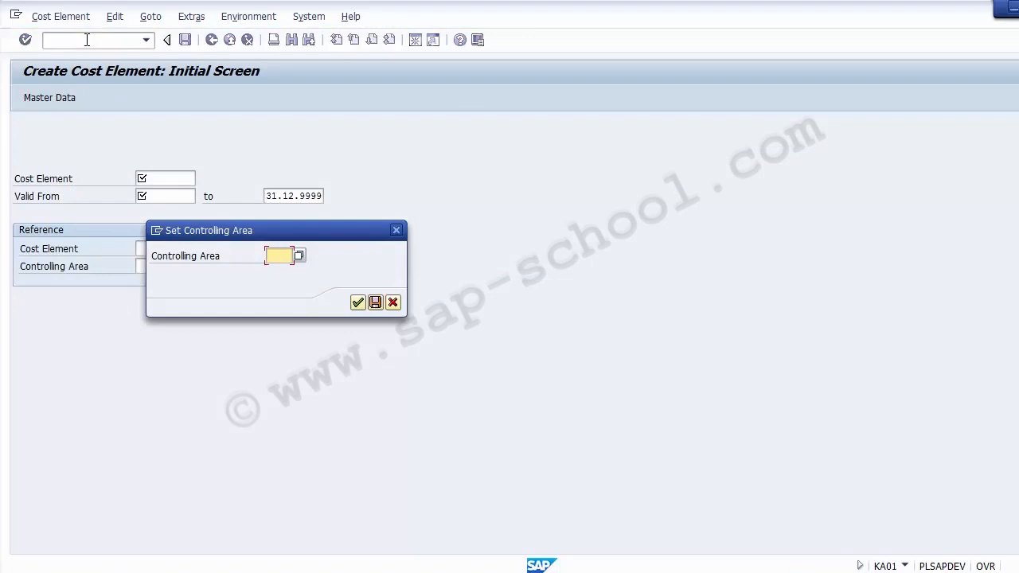
# Step: Set the controlling area to Z100 for the cost element creation
pyautogui.write('Z')
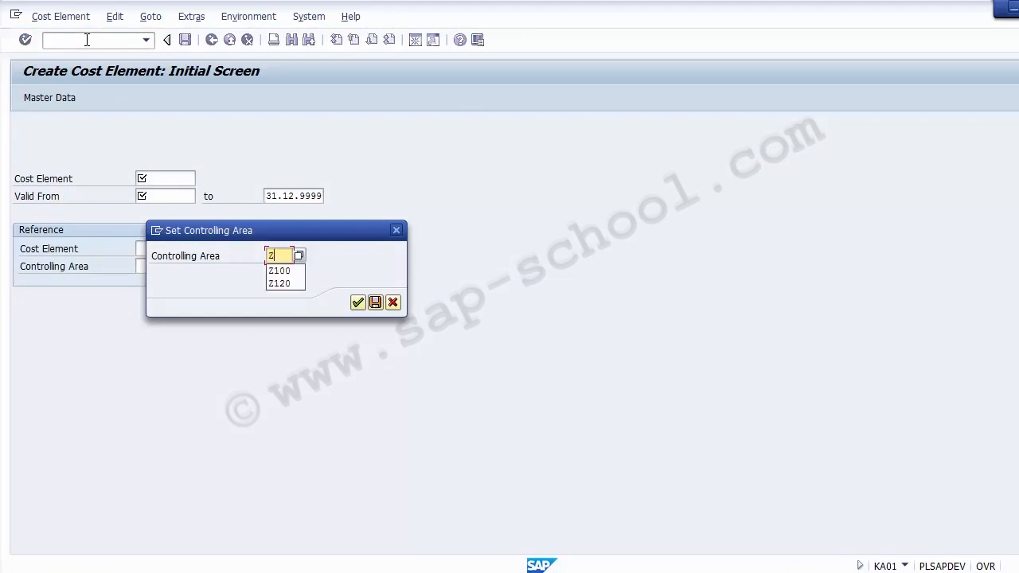
pyautogui.write('100')
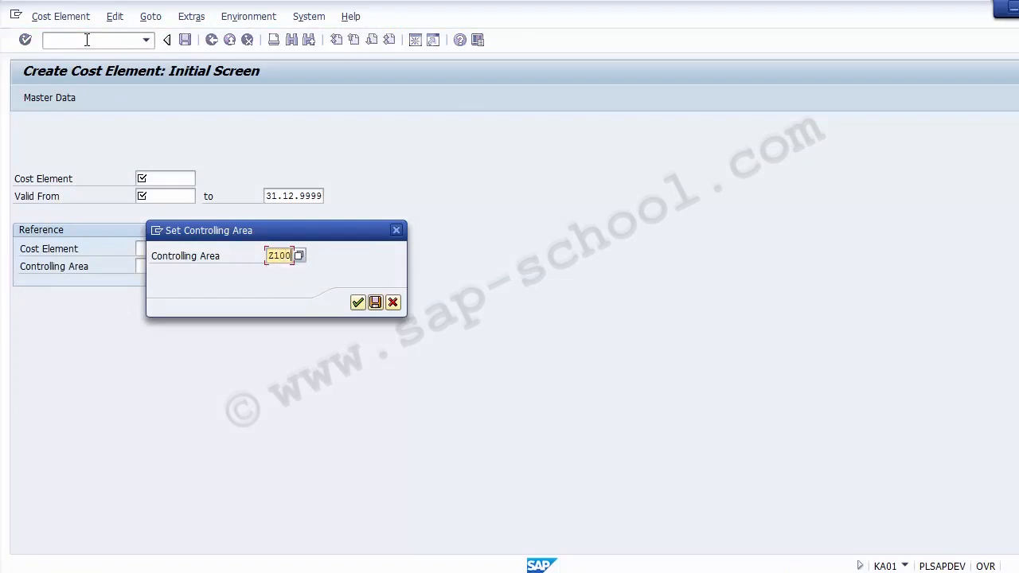
pyautogui.press('Return')
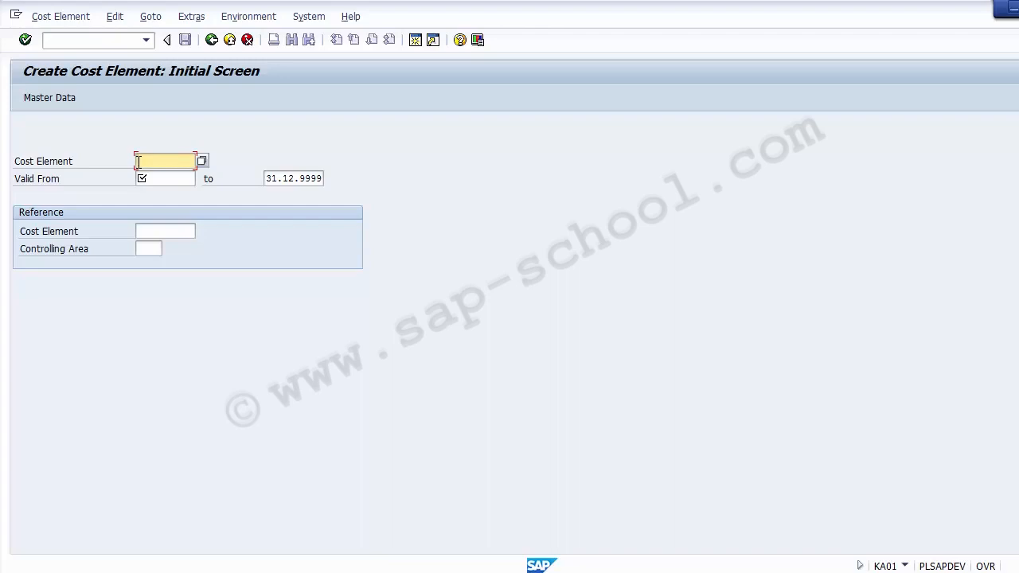
# Step: Open transaction FS00 for central G/L account editing in a new session
pyautogui.click(86, 40)
pyautogui.write('/o')
pyautogui.write('ka01')
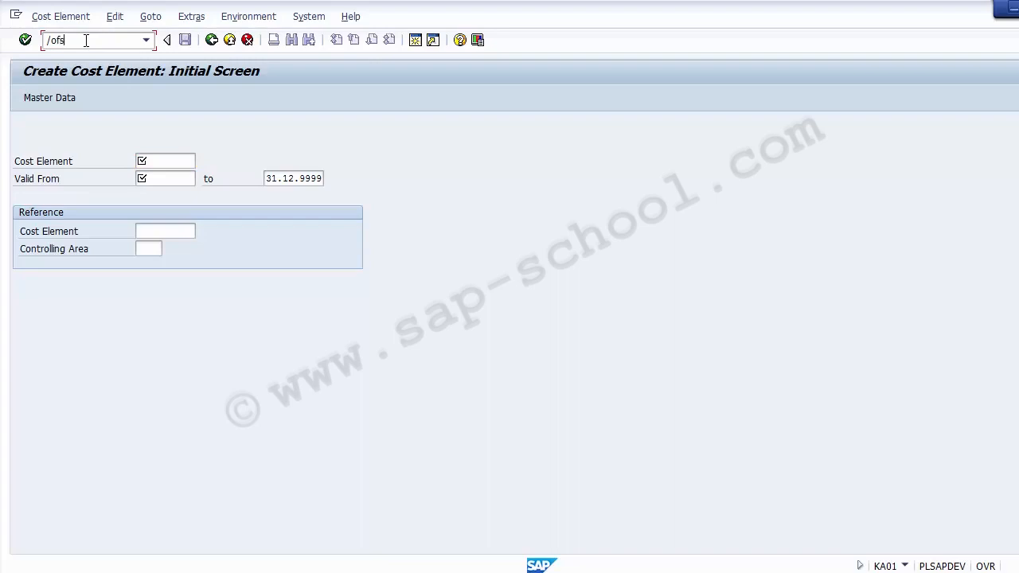
pyautogui.press('Return')
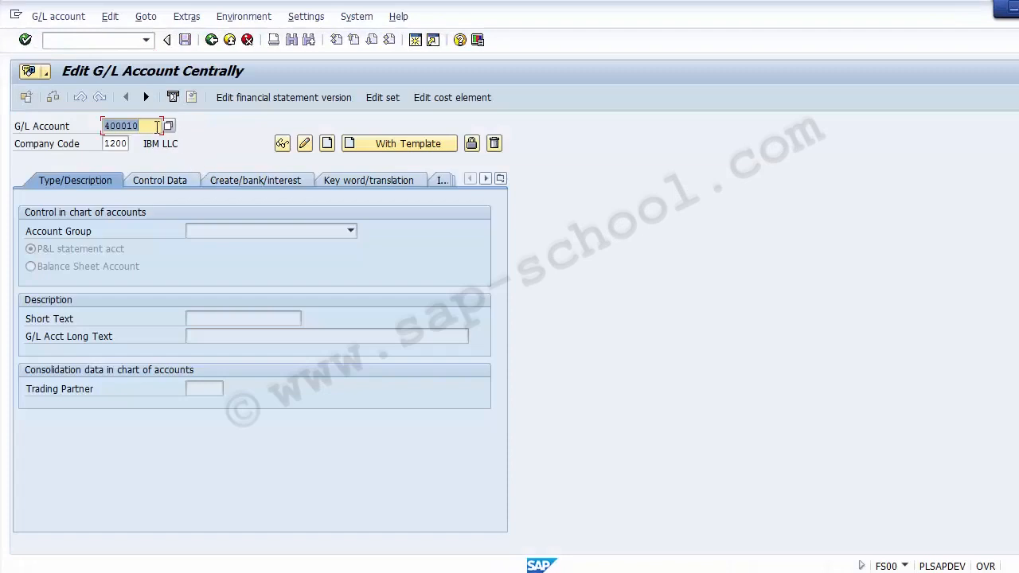
# Step: Clear the G/L account number and search for the G/L accounts in company code 1200
pyautogui.click(156, 126)
pyautogui.press('BackSpace')
pyautogui.press('BackSpace')
pyautogui.press('BackSpace')
pyautogui.press('BackSpace')
pyautogui.press('BackSpace')
pyautogui.press('BackSpace')
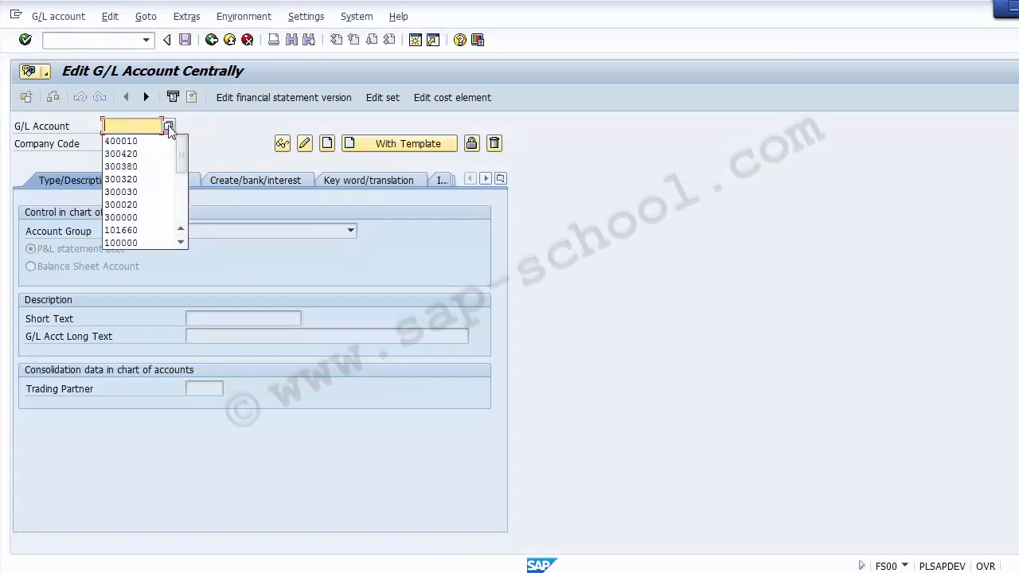
pyautogui.click(169, 127)
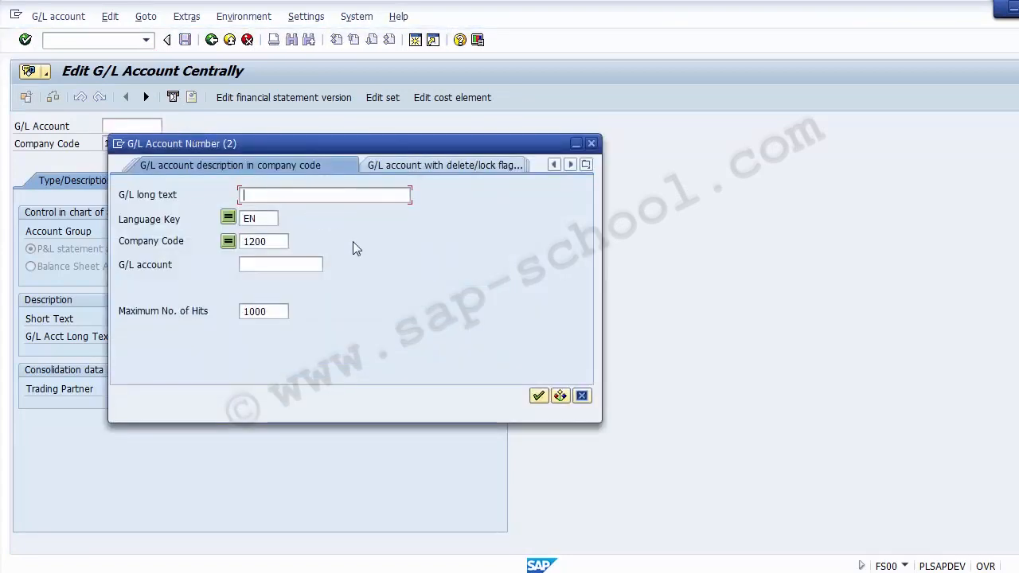
pyautogui.click(281, 242)
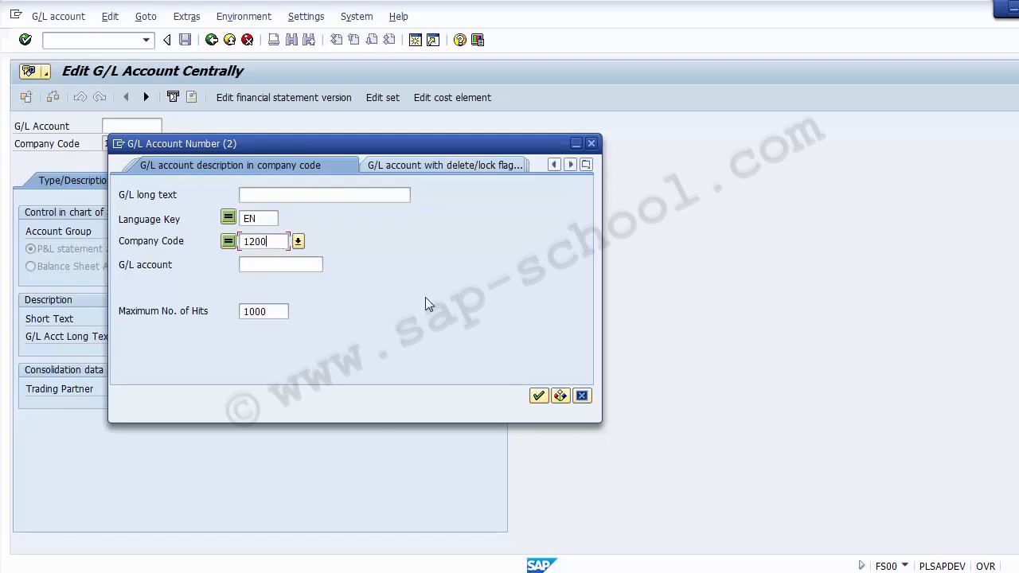
pyautogui.press('Return')
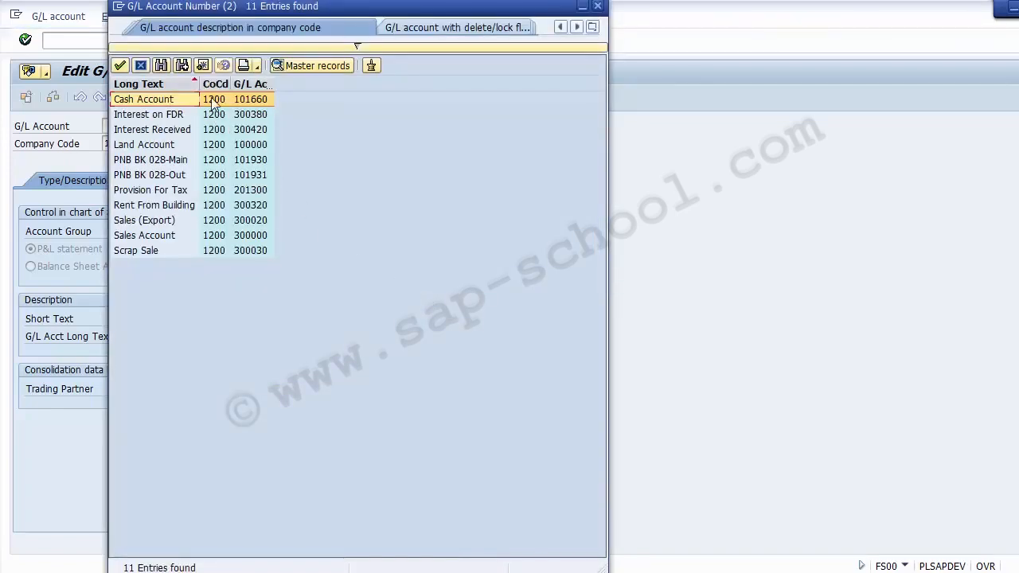
# Step: Go through the found G/L accounts and pick Sales Account, 300000
pyautogui.press('Down')
pyautogui.press('Down')
pyautogui.press('Down')
pyautogui.press('Down')
pyautogui.press('Down')
pyautogui.press('Down')
pyautogui.press('Down')
pyautogui.press('Down')
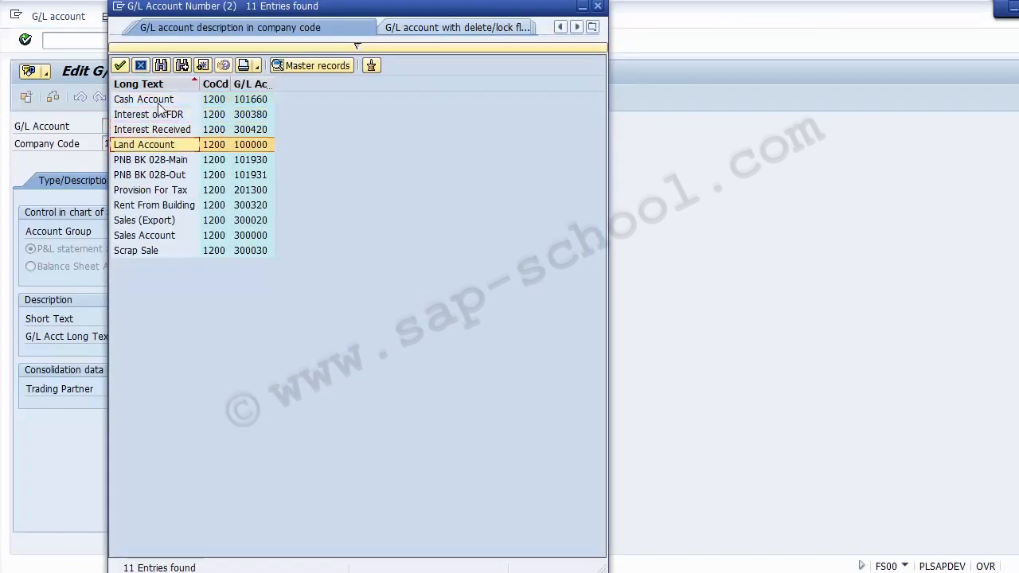
pyautogui.press('Down')
pyautogui.press('Down')
pyautogui.press('Up')
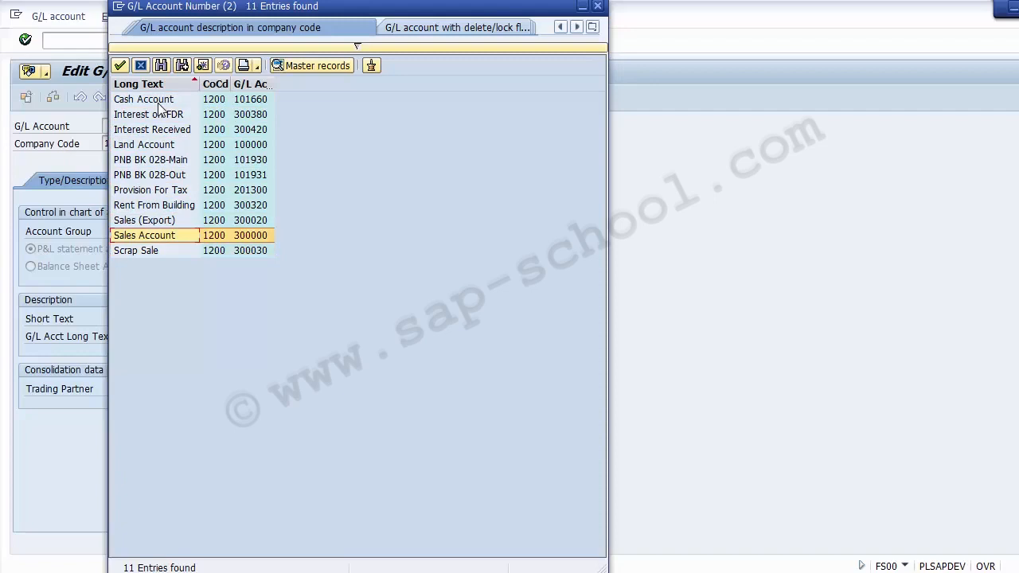
pyautogui.press('Up')
pyautogui.press('Up')
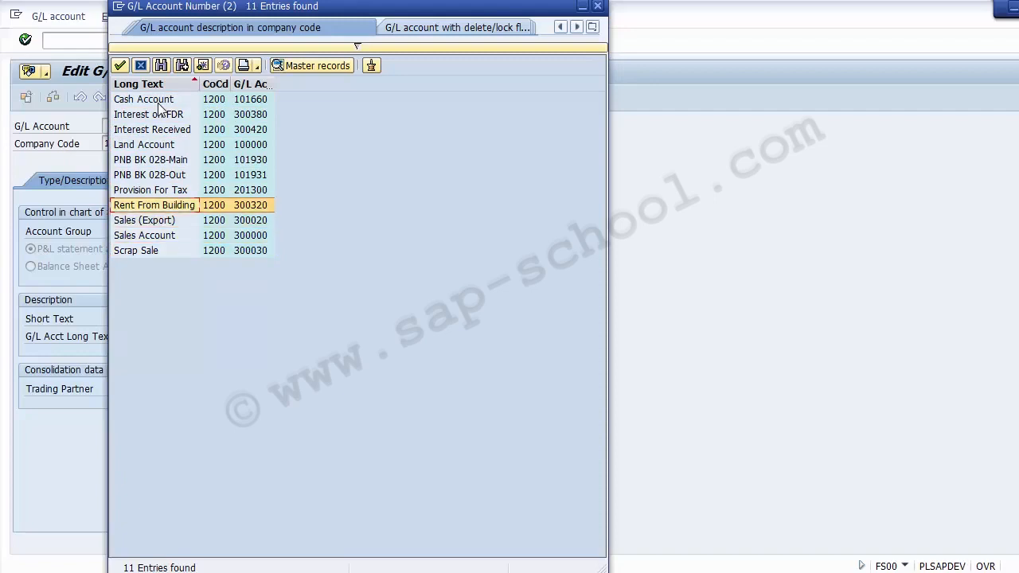
pyautogui.press('Down')
pyautogui.press('Down')
pyautogui.press('Down')
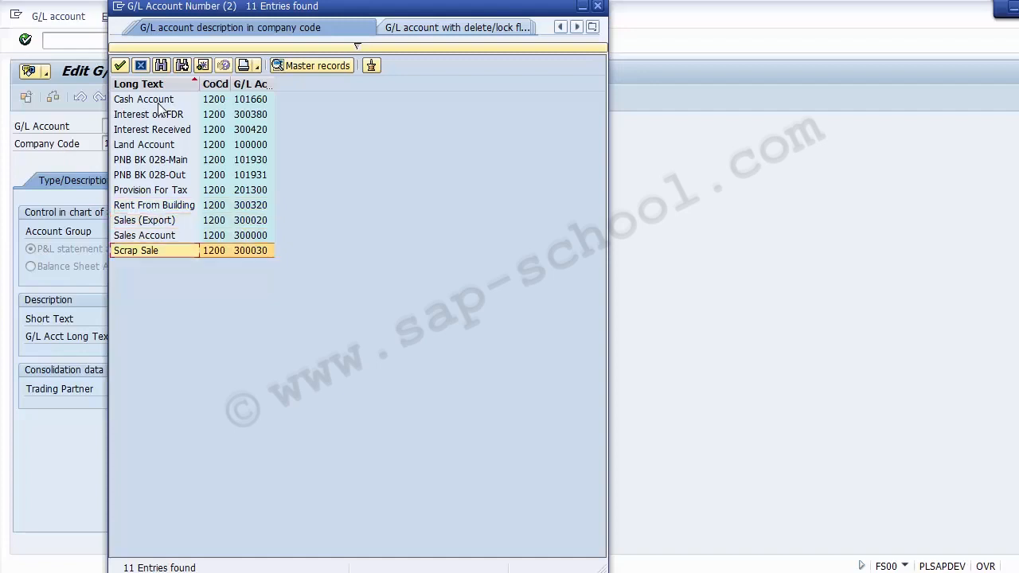
pyautogui.press('Up')
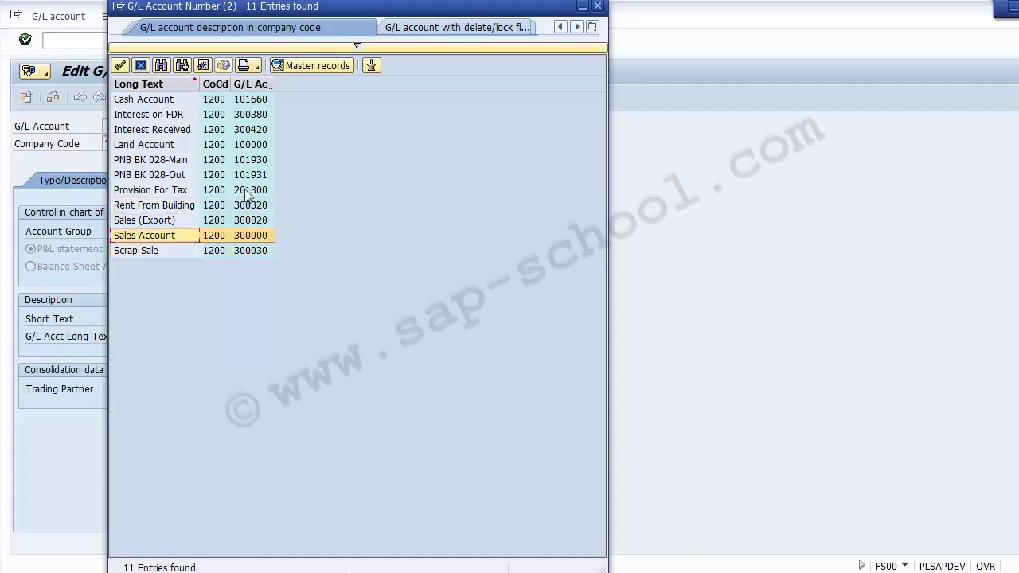
pyautogui.doubleClick(258, 242)
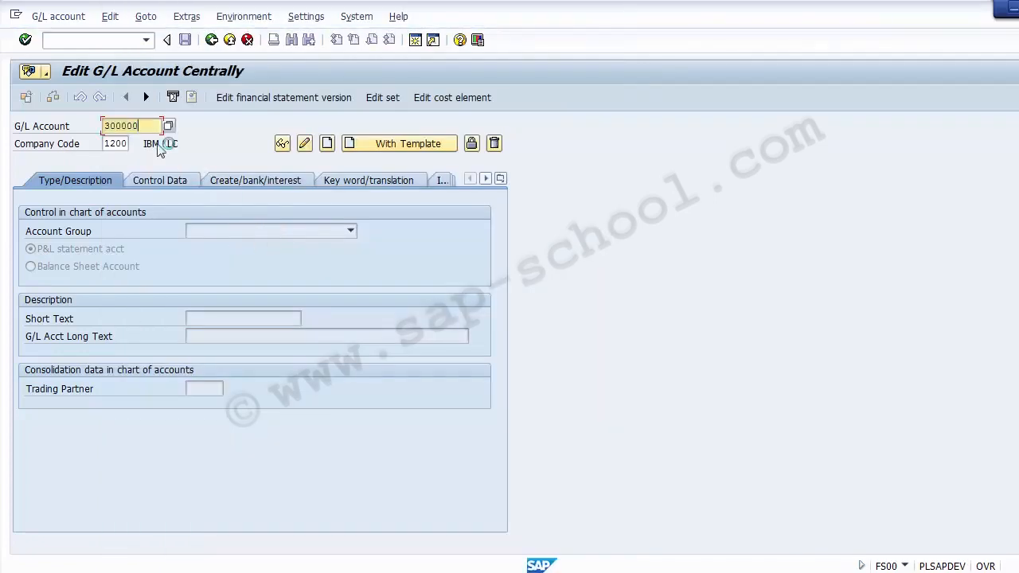
# Step: Return to the cost element creation session and enter cost element 300000, valid from 01.04.2014
pyautogui.hotkey('alt', 'Tab')
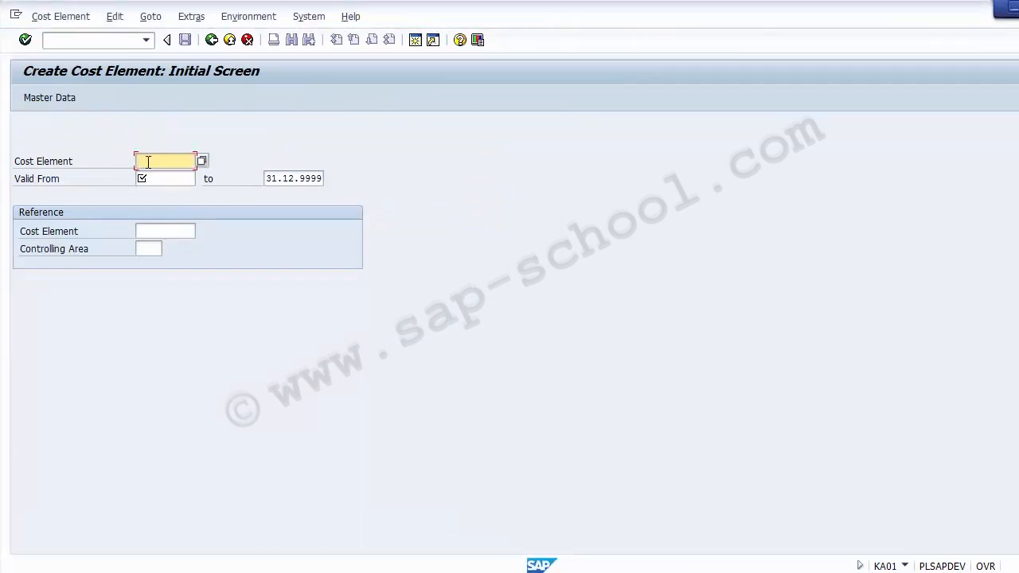
pyautogui.write('300000')
pyautogui.click(163, 178)
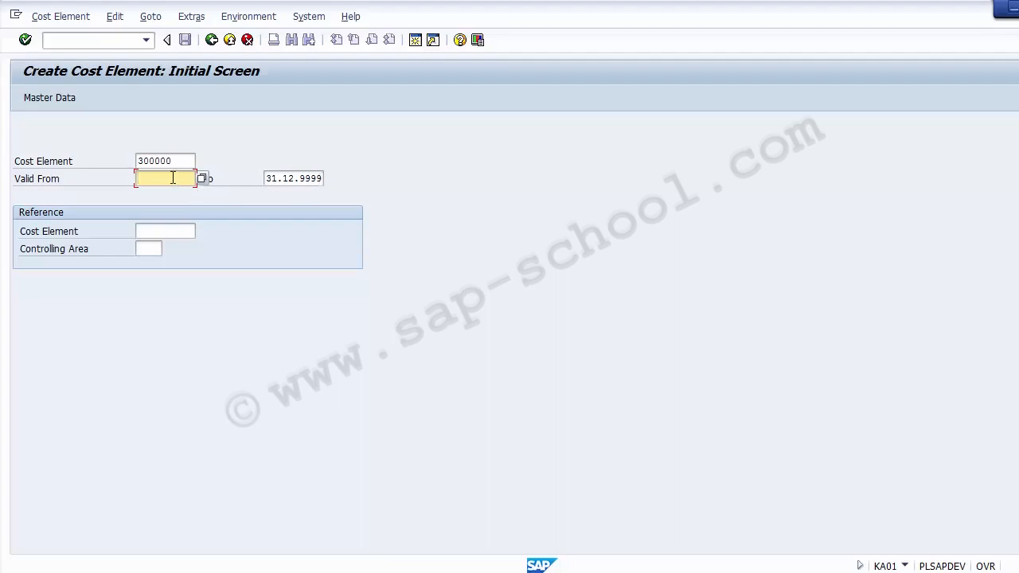
pyautogui.write('010')
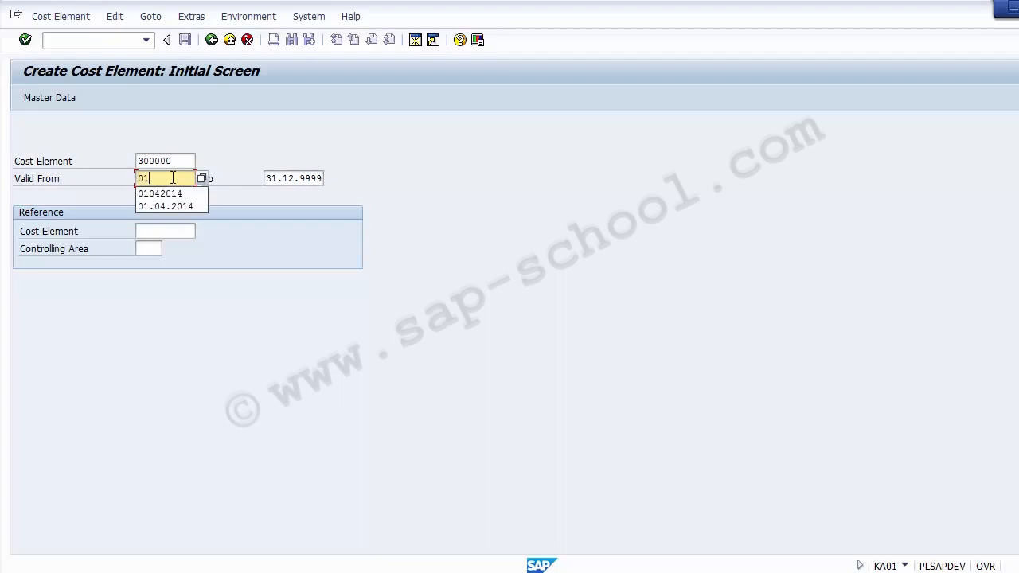
pyautogui.press('BackSpace')
pyautogui.press('Down')
pyautogui.press('Down')
pyautogui.press('Return')
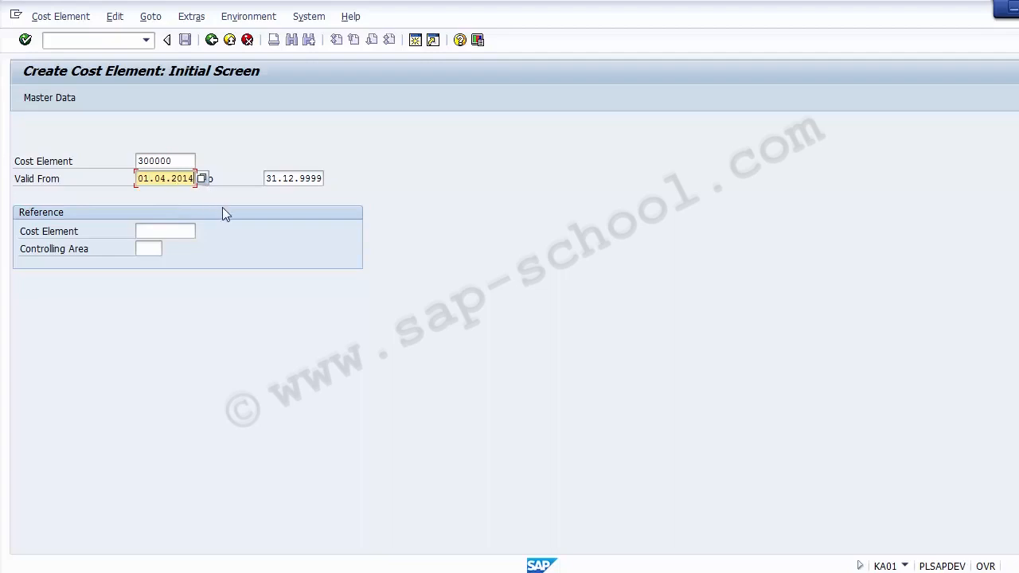
pyautogui.click(175, 162)
pyautogui.click(177, 172)
pyautogui.click(177, 160)
pyautogui.click(177, 178)
pyautogui.click(182, 161)
pyautogui.moveTo(182, 161); pyautogui.dragTo(128, 162)
pyautogui.click(127, 165)
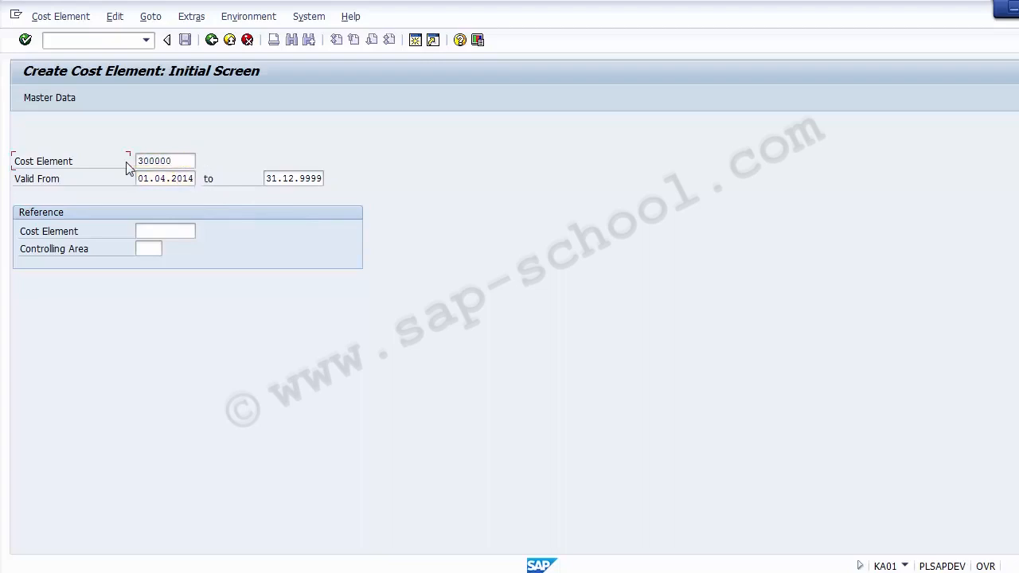
# Step: Confirm the cost element and validity date to continue to the basic screen
pyautogui.click(169, 160)
pyautogui.click(176, 179)
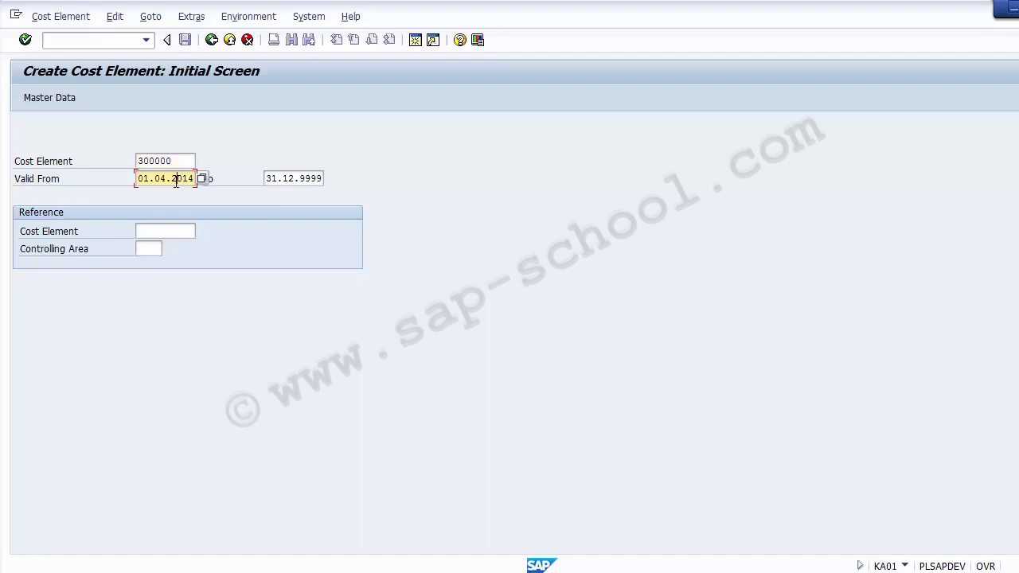
pyautogui.press('Return')
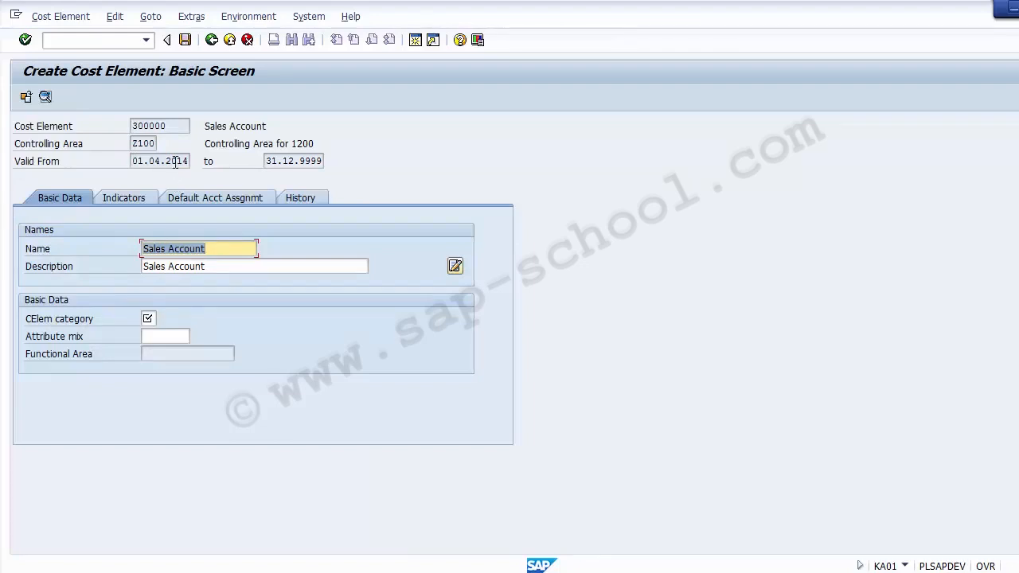
# Step: Review the cost element number, name and description on the basic screen
pyautogui.moveTo(180, 126); pyautogui.dragTo(130, 125)
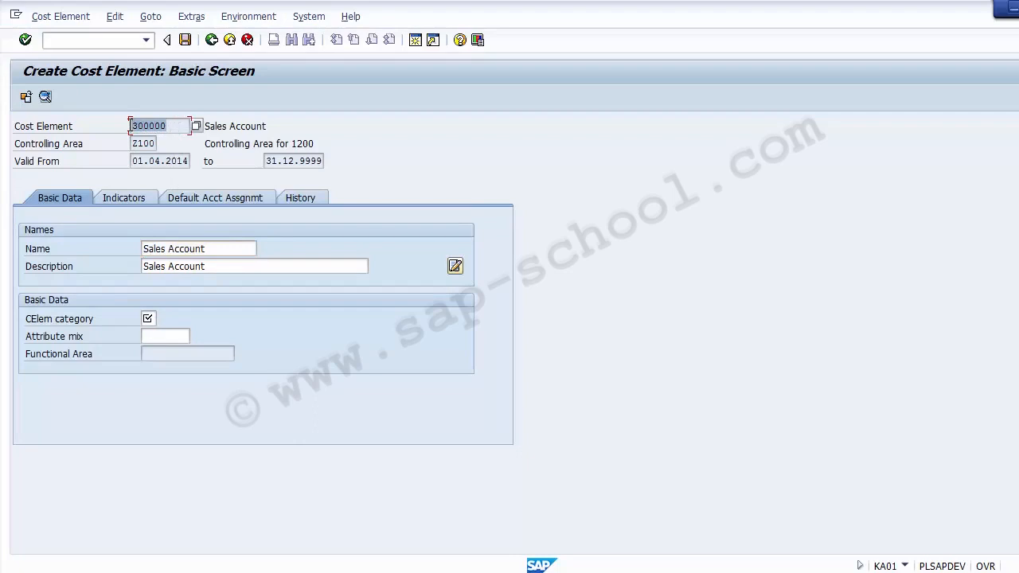
pyautogui.moveTo(222, 250); pyautogui.dragTo(140, 249)
pyautogui.moveTo(216, 269); pyautogui.dragTo(137, 269)
pyautogui.moveTo(220, 248); pyautogui.dragTo(137, 249)
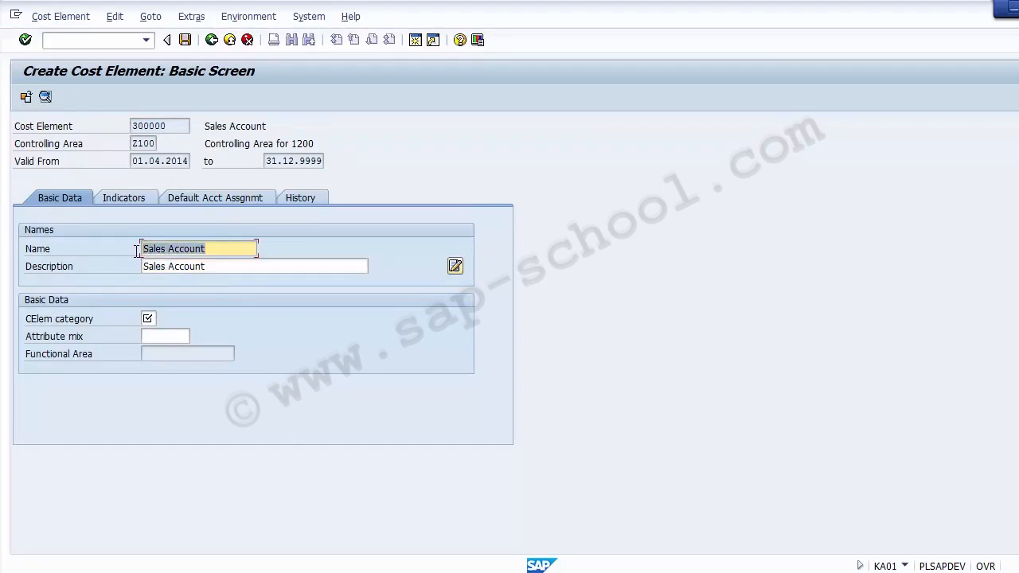
pyautogui.click(210, 249)
pyautogui.click(215, 267)
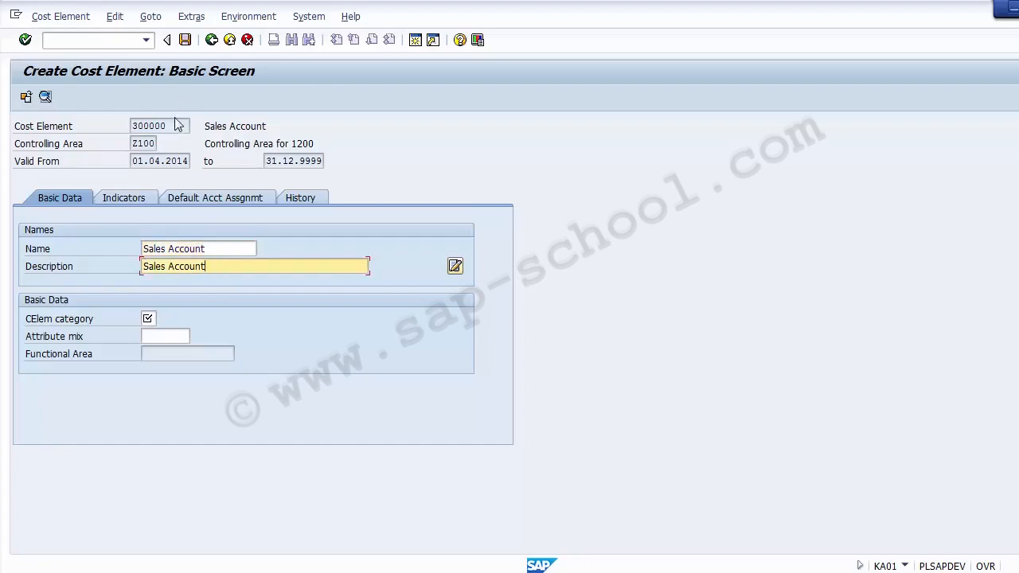
pyautogui.moveTo(185, 125); pyautogui.dragTo(125, 132)
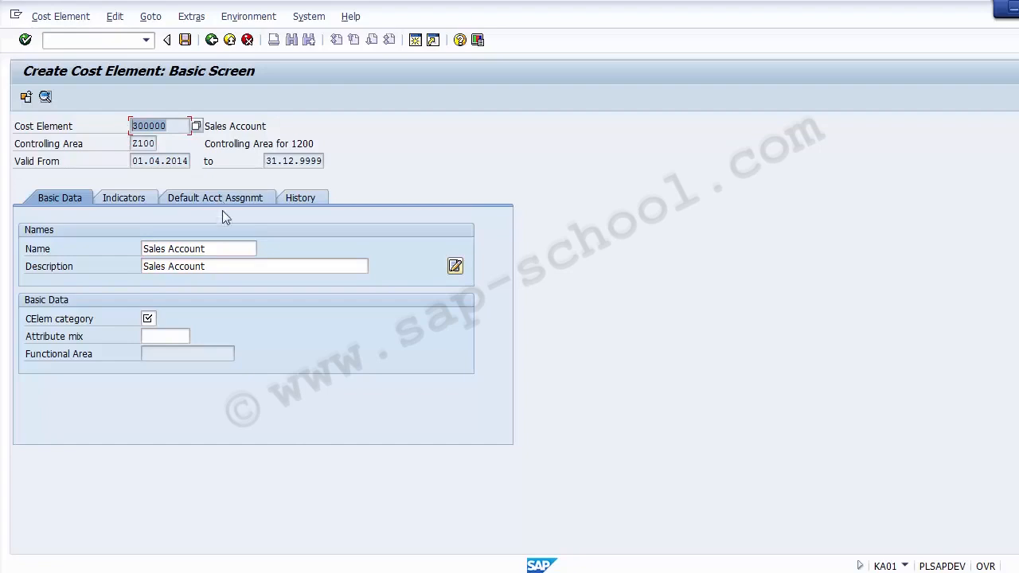
pyautogui.click(221, 247)
pyautogui.click(224, 266)
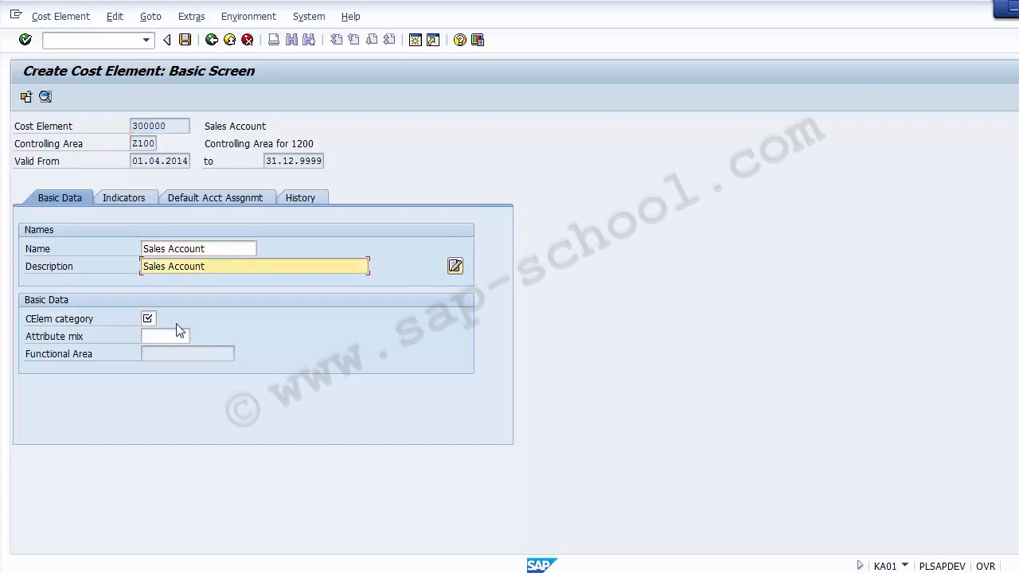
pyautogui.click(155, 318)
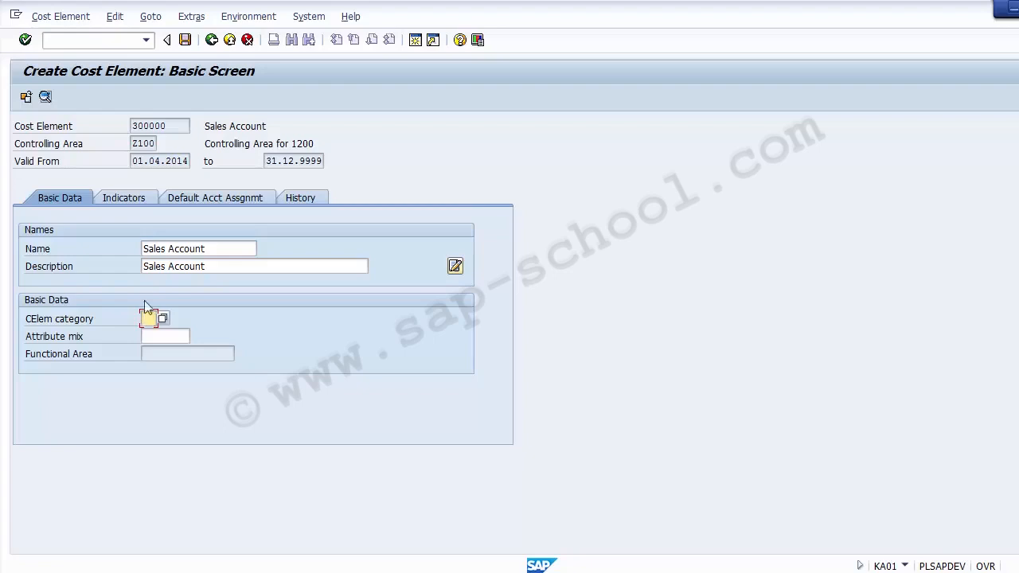
pyautogui.click(168, 125)
pyautogui.doubleClick(148, 125)
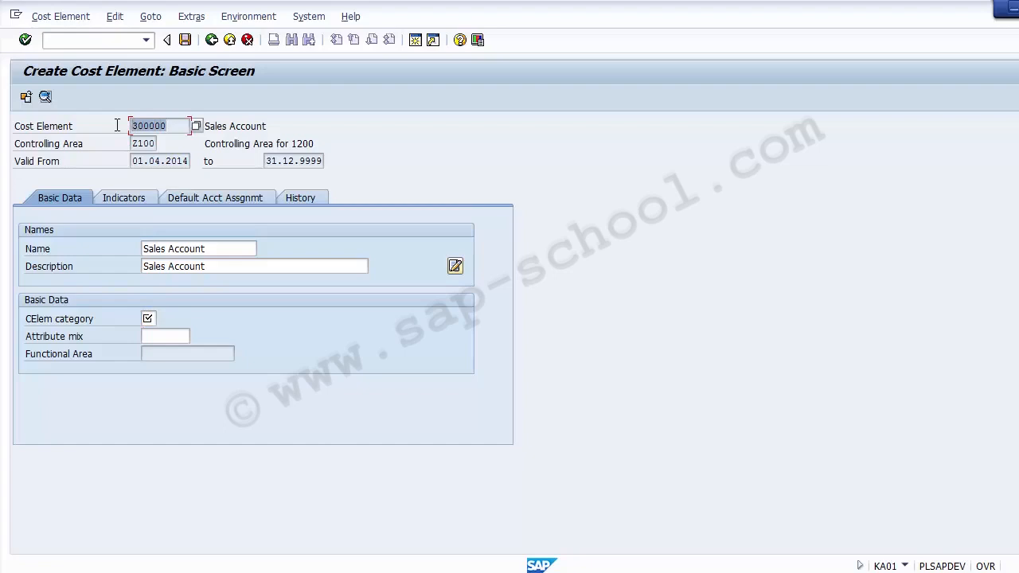
# Step: List the possible cost element categories and examine each one, from primary costs to external settlement
pyautogui.click(151, 318)
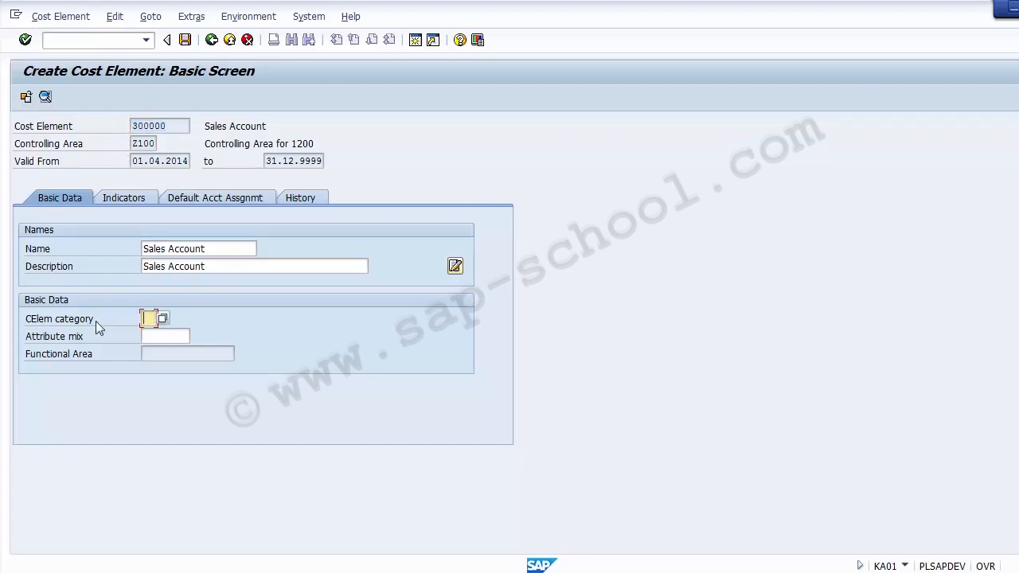
pyautogui.click(70, 322)
pyautogui.click(148, 318)
pyautogui.click(165, 327)
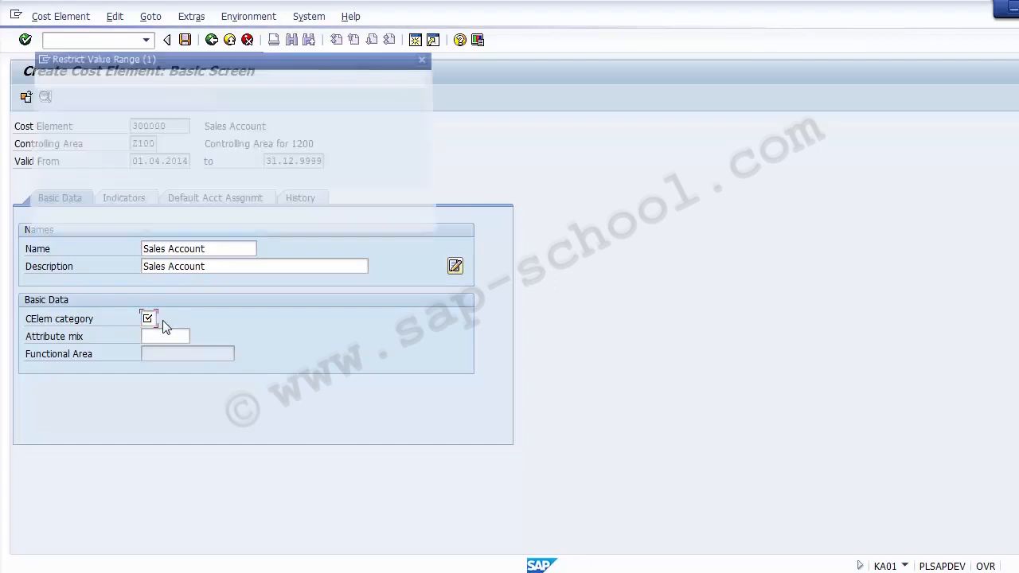
pyautogui.press('Down')
pyautogui.press('Down')
pyautogui.press('Down')
pyautogui.press('Down')
pyautogui.press('Down')
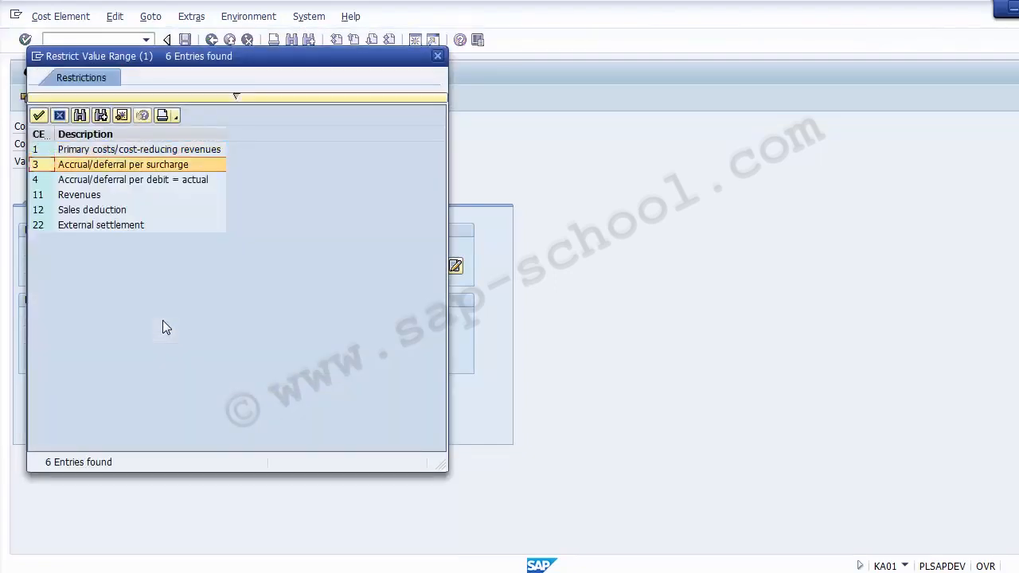
pyautogui.press('Up')
pyautogui.press('Up')
pyautogui.press('Up')
pyautogui.press('Up')
pyautogui.press('Up')
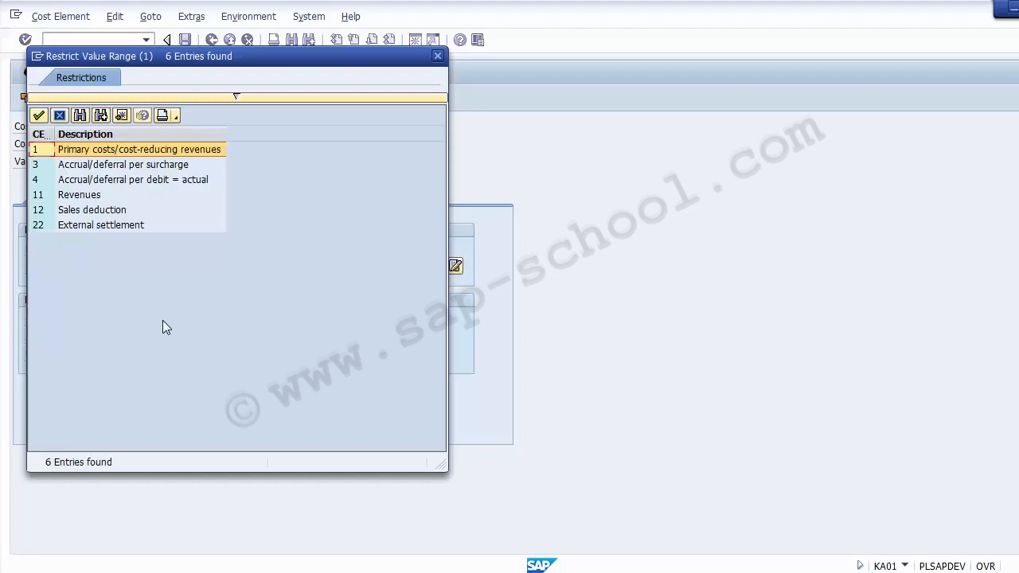
pyautogui.press('Down')
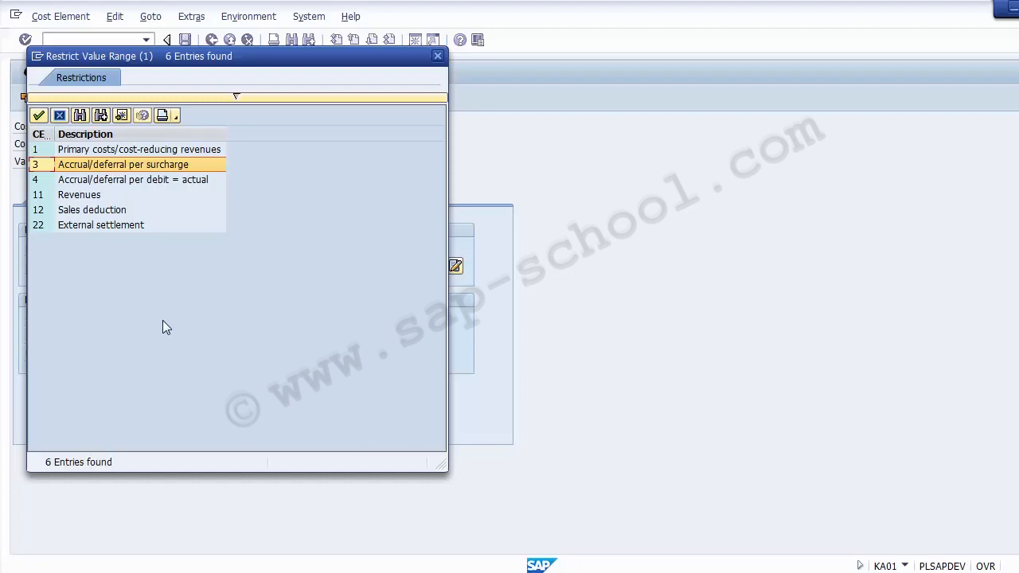
pyautogui.press('Down')
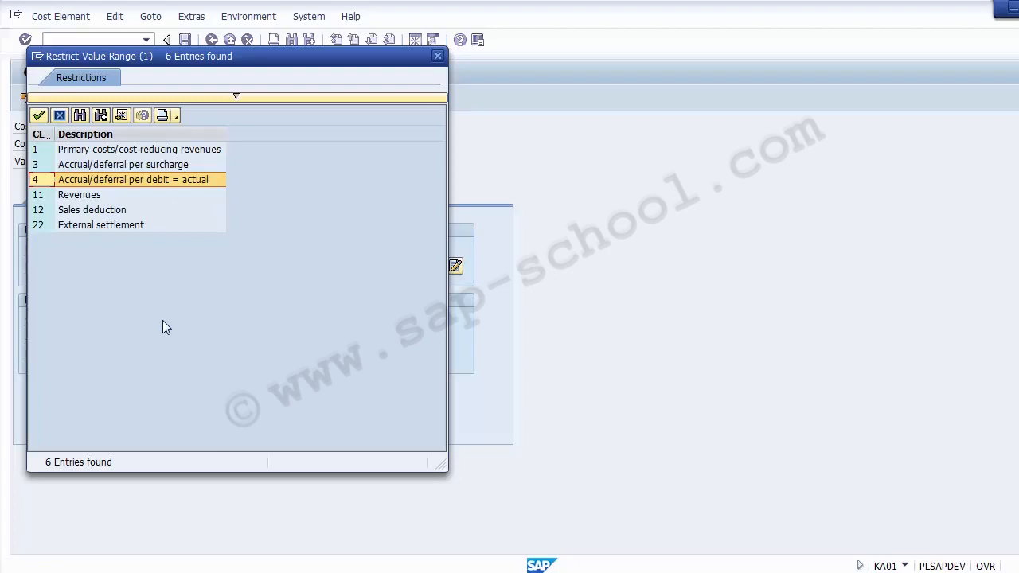
pyautogui.press('Down')
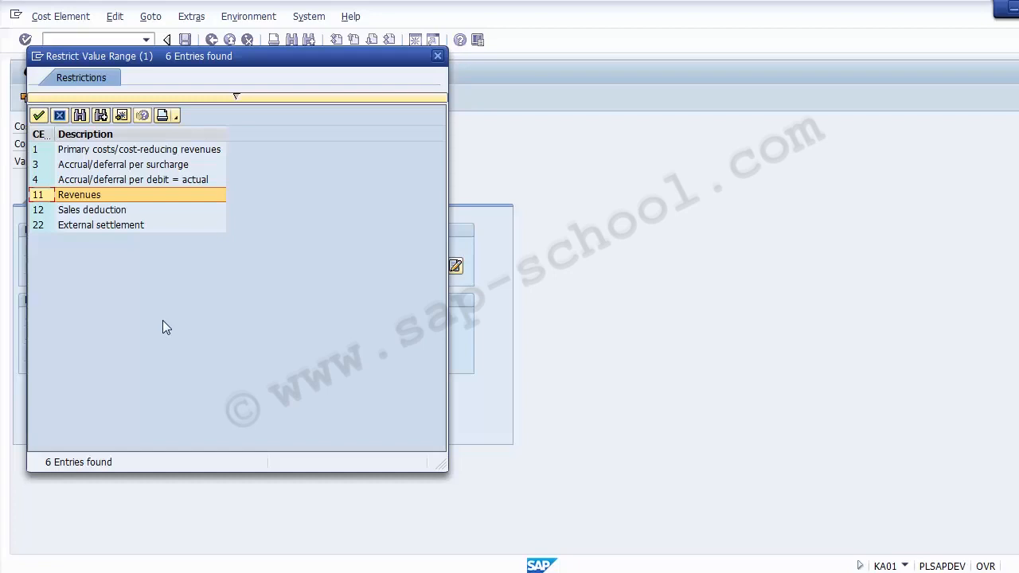
pyautogui.press('Down')
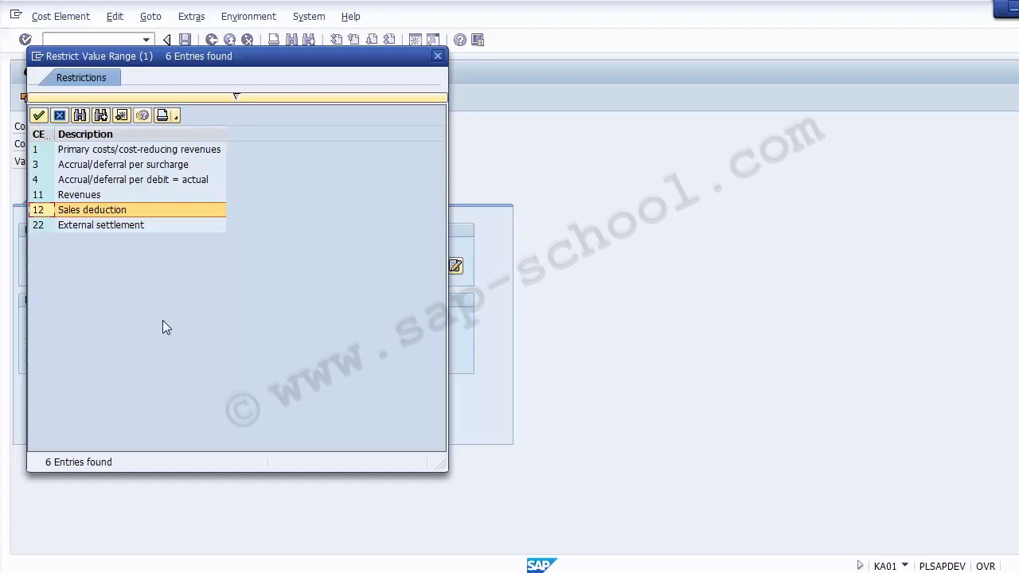
pyautogui.press('Down')
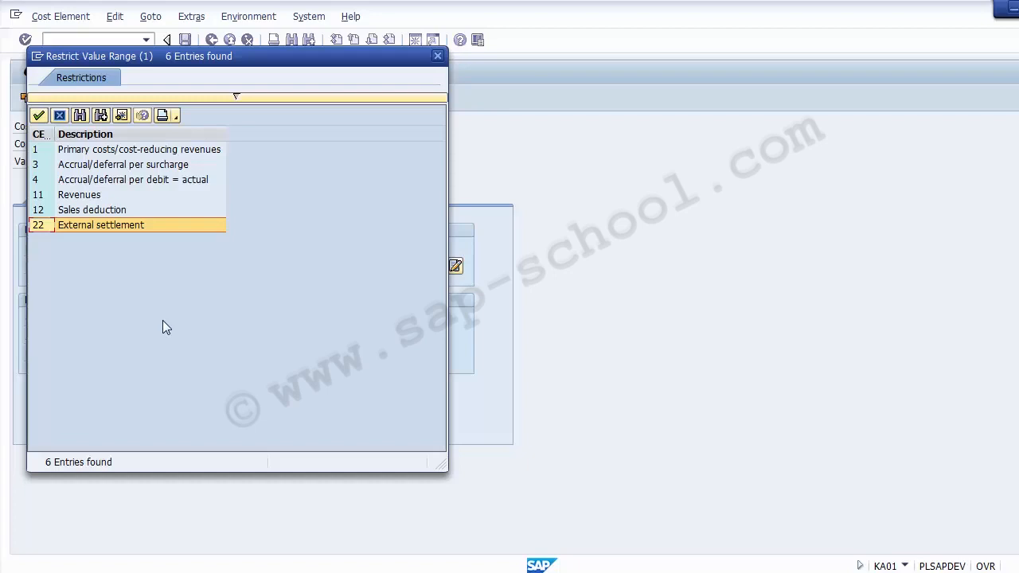
# Step: Go through the list of cost element categories again to compare which one suits the sales account
pyautogui.press('Up')
pyautogui.press('Up')
pyautogui.press('Up')
pyautogui.press('Up')
pyautogui.press('Up')
pyautogui.press('Down')
pyautogui.press('Down')
pyautogui.press('Down')
pyautogui.press('Down')
pyautogui.press('Down')
pyautogui.press('Up')
pyautogui.press('Up')
pyautogui.press('Up')
pyautogui.press('Up')
pyautogui.press('Up')
pyautogui.press('Down')
pyautogui.press('Down')
pyautogui.press('Down')
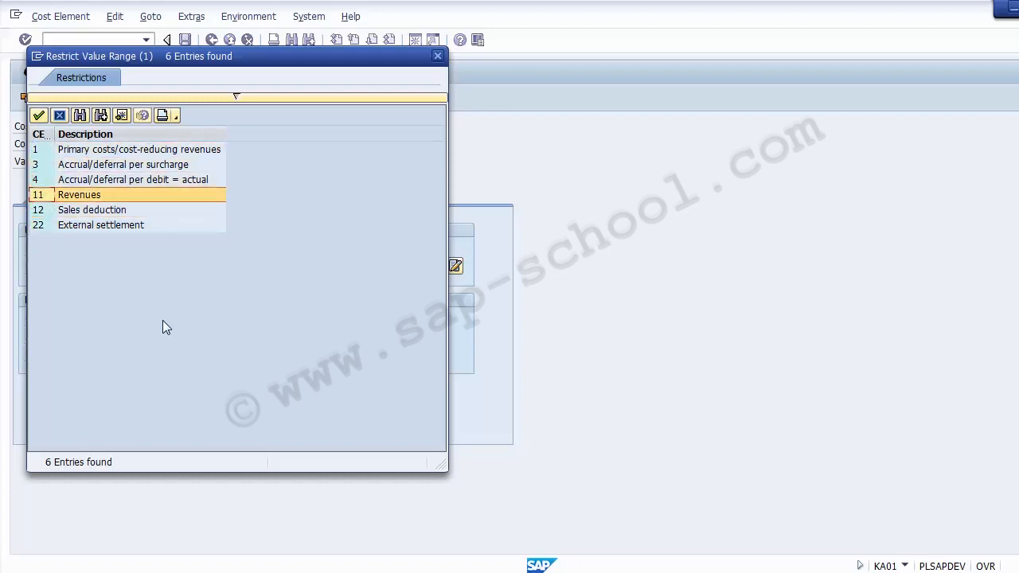
# Step: Set the cost element category to 11, Revenues
pyautogui.press('Up')
pyautogui.press('Up')
pyautogui.press('Up')
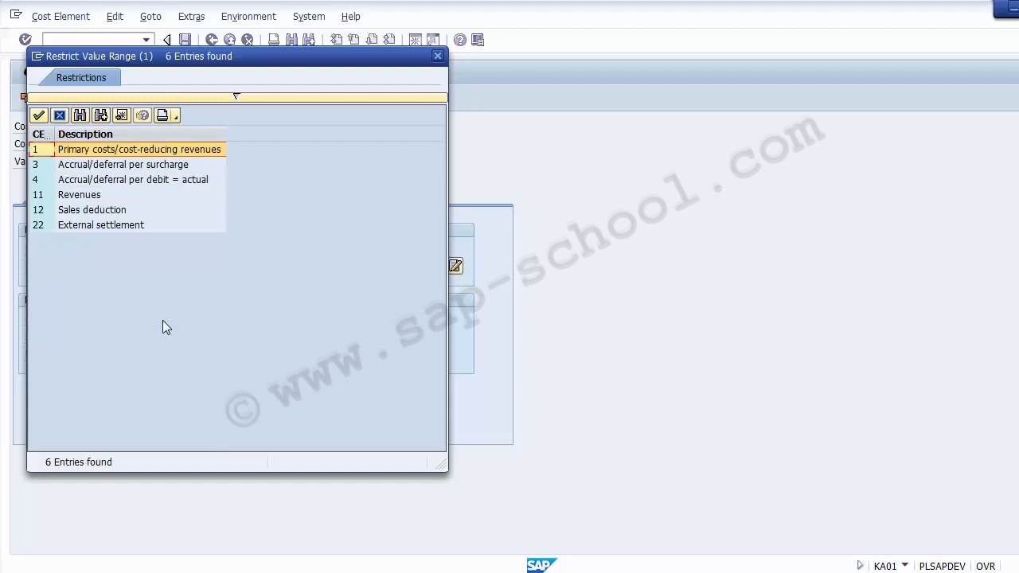
pyautogui.press('Down')
pyautogui.press('Down')
pyautogui.press('Down')
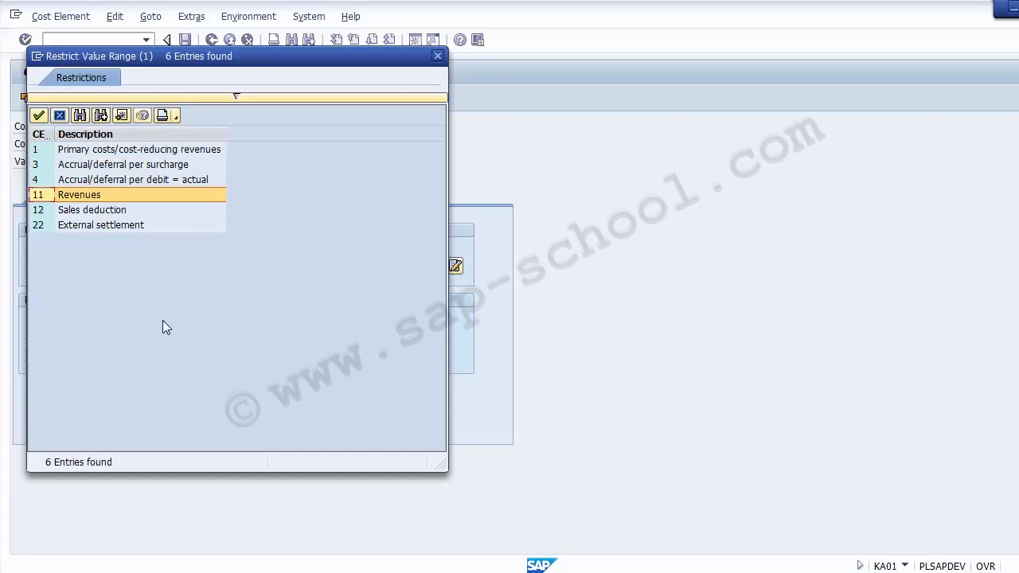
pyautogui.moveTo(105, 55); pyautogui.dragTo(497, 83)
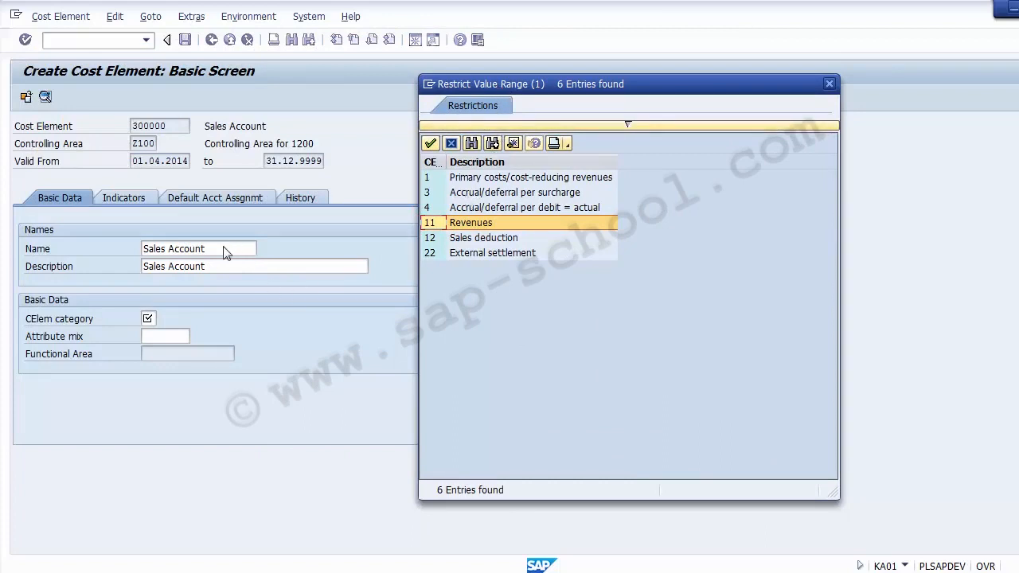
pyautogui.doubleClick(465, 229)
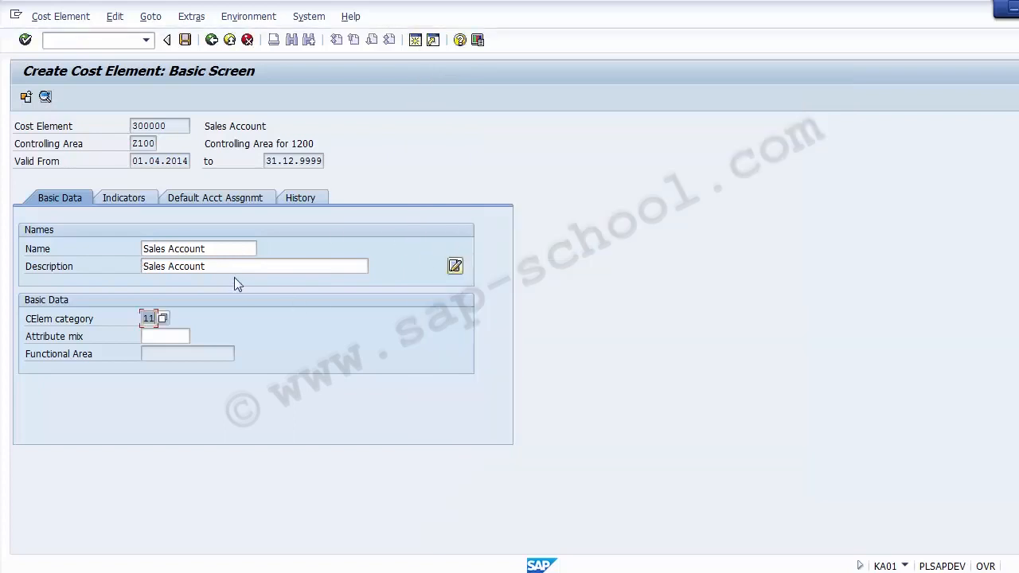
# Step: Review the name and description, and recheck category 11, Revenues, against the list of possible categories
pyautogui.moveTo(221, 250); pyautogui.dragTo(145, 249)
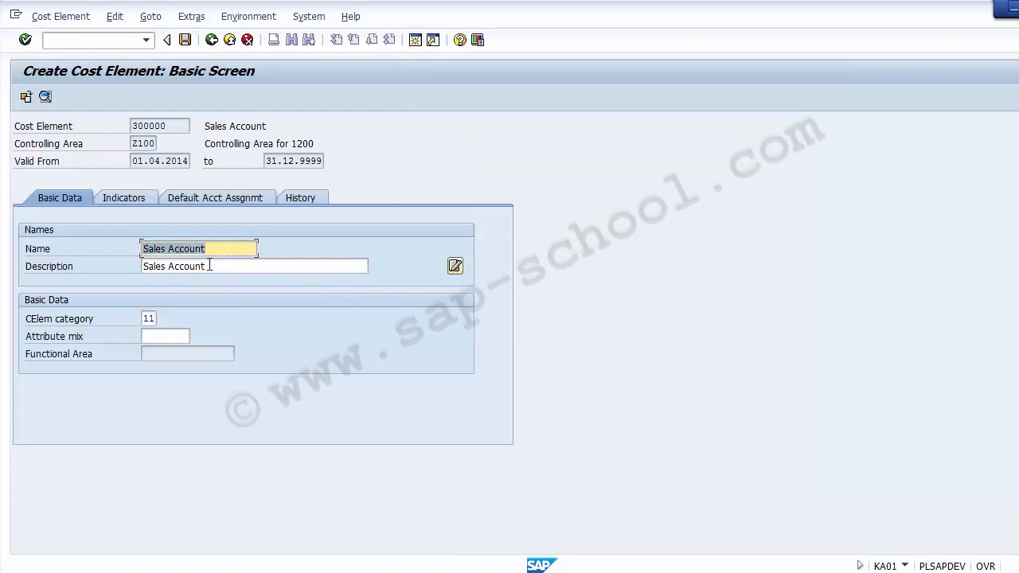
pyautogui.moveTo(220, 267); pyautogui.dragTo(141, 268)
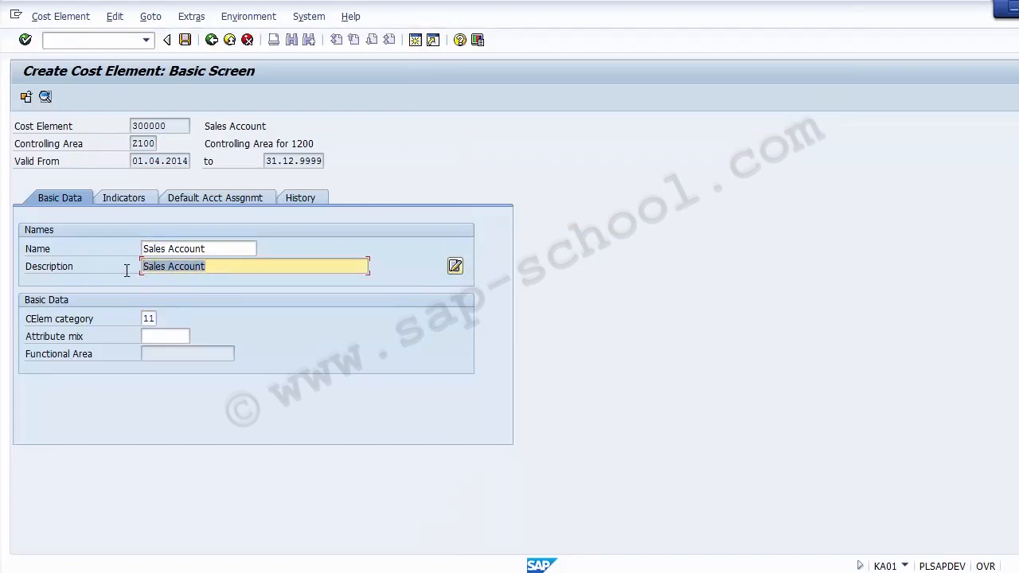
pyautogui.click(149, 319)
pyautogui.moveTo(152, 319); pyautogui.dragTo(157, 320)
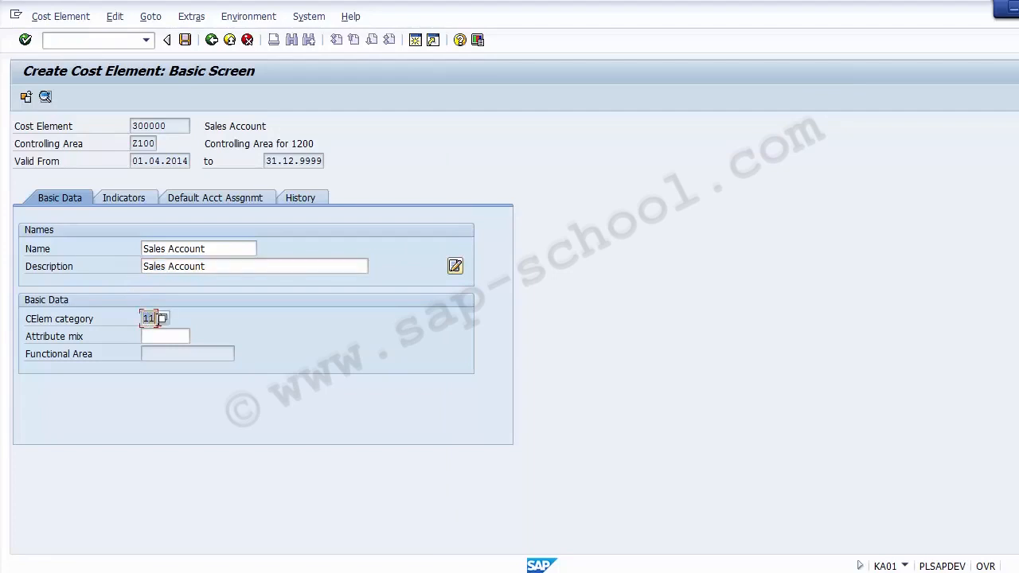
pyautogui.click(163, 319)
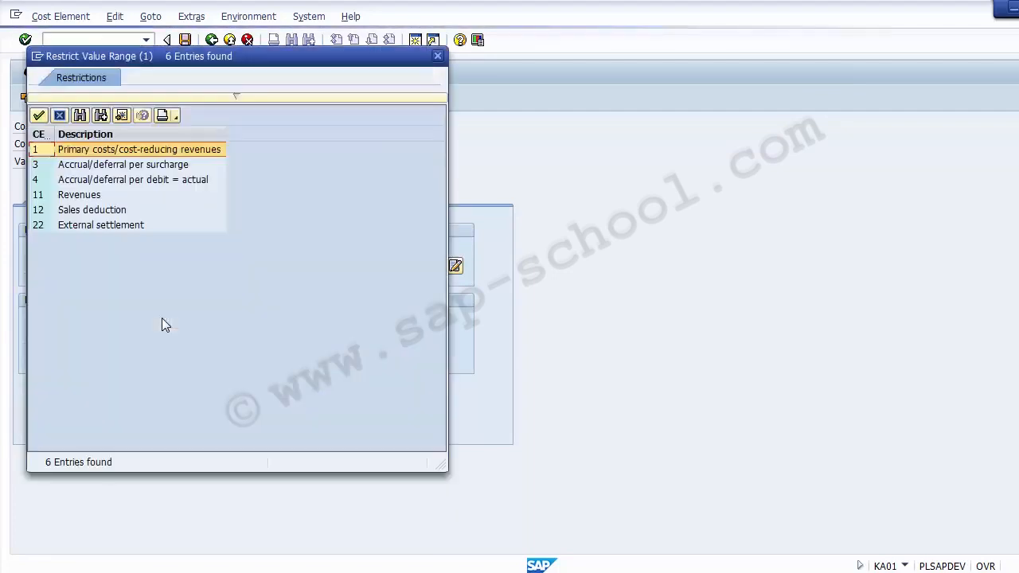
pyautogui.click(80, 196)
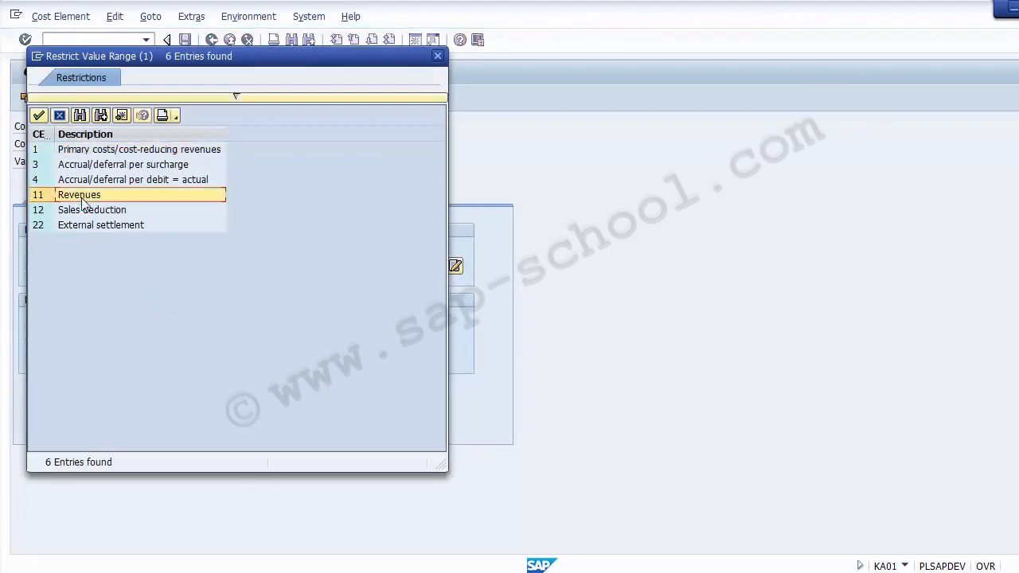
pyautogui.doubleClick(81, 198)
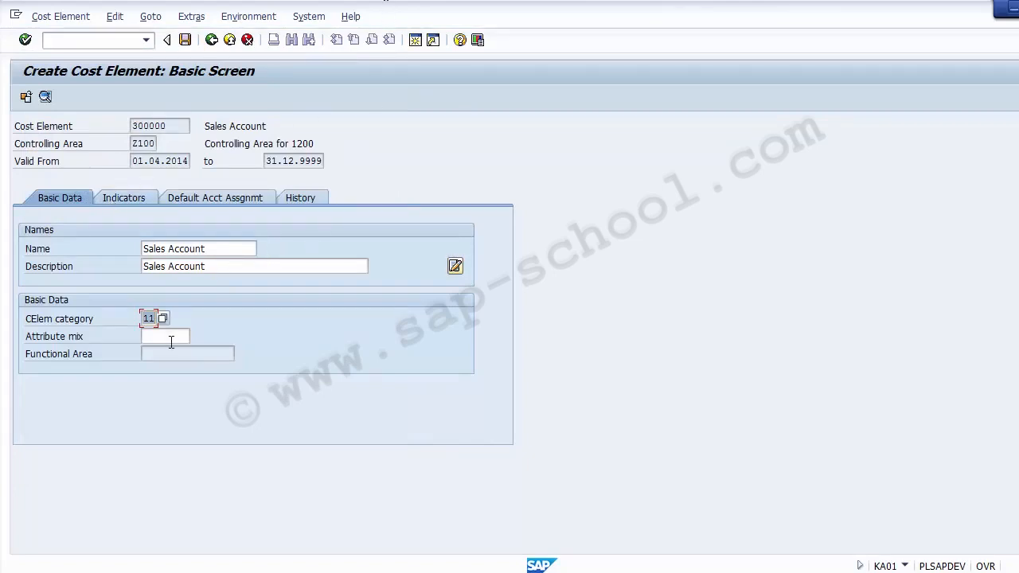
# Step: Examine the attribute mix and functional area fields and the consumption quantity indicators, leaving quantity recording off
pyautogui.click(62, 341)
pyautogui.click(150, 354)
pyautogui.click(130, 203)
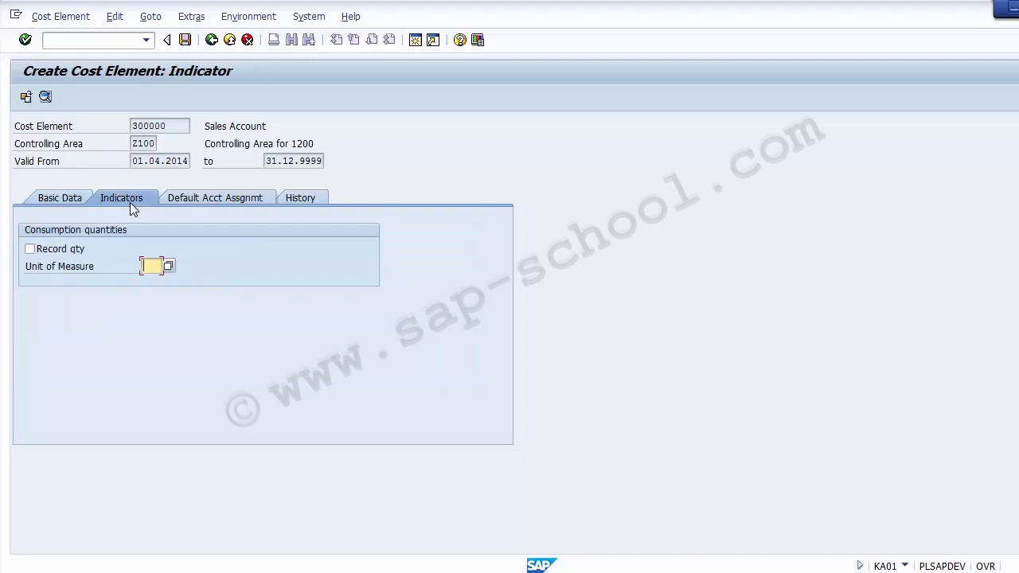
pyautogui.click(67, 255)
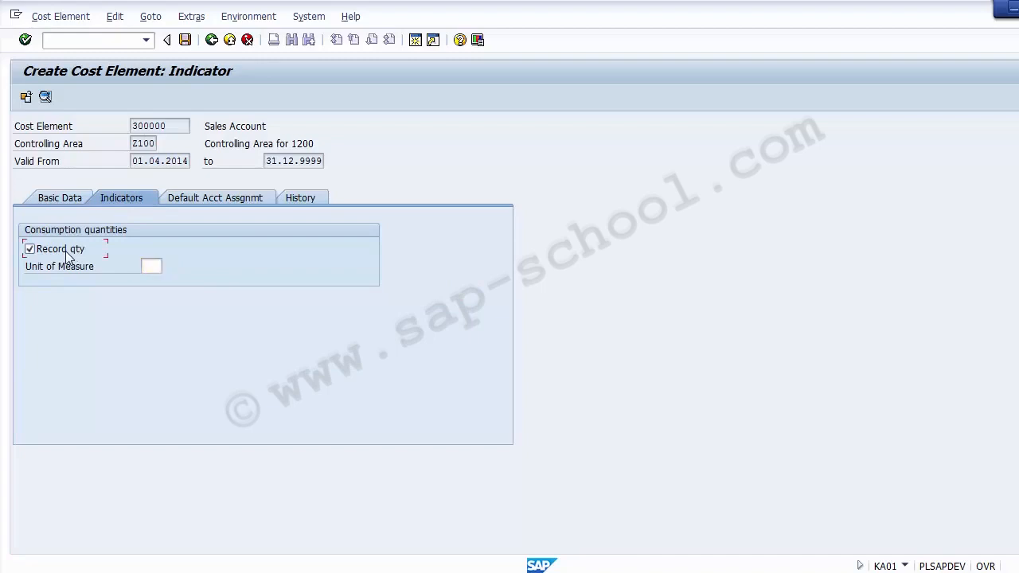
pyautogui.click(68, 253)
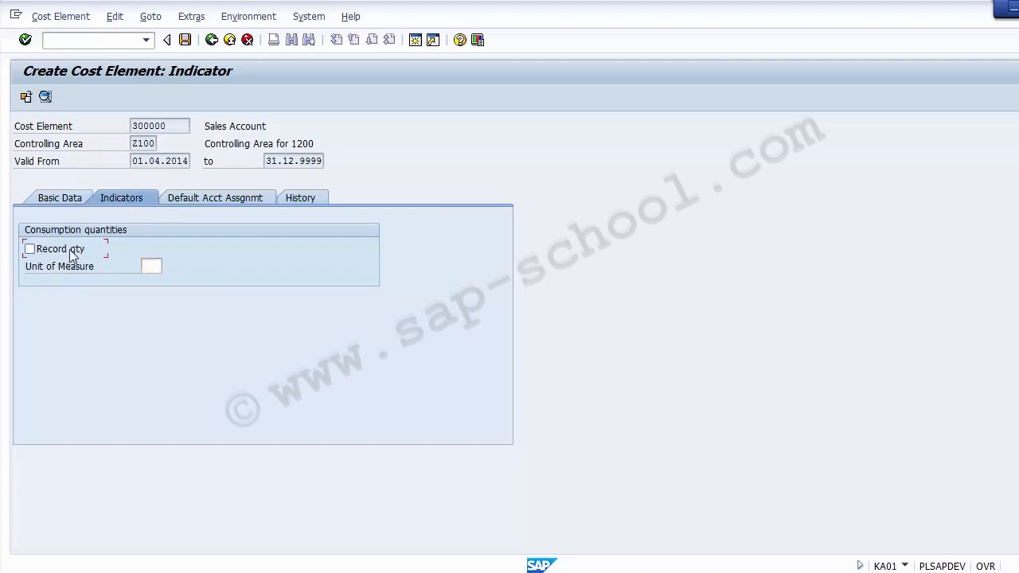
pyautogui.click(151, 265)
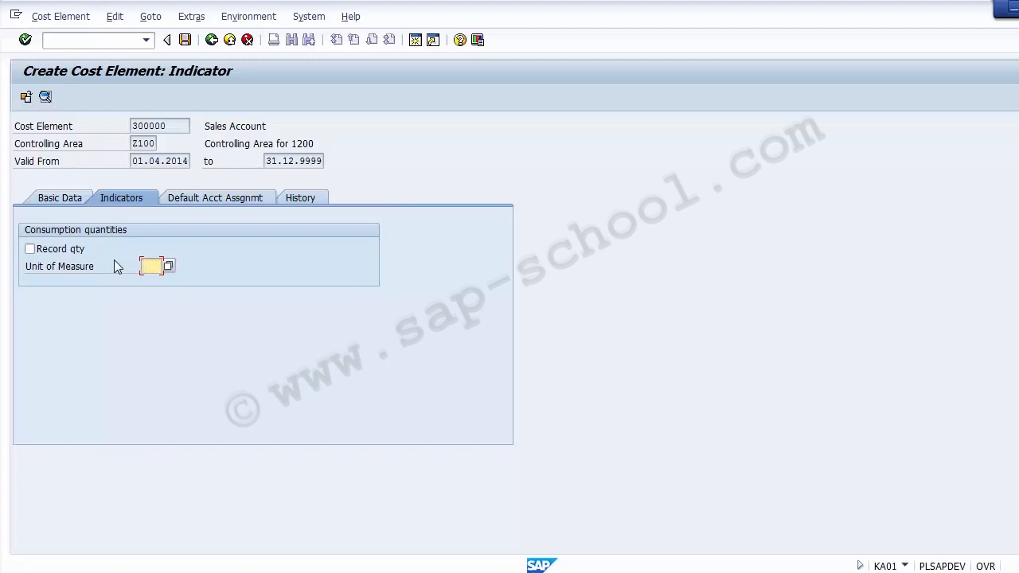
# Step: Examine the cost center and order fields of the default account assignment
pyautogui.click(198, 204)
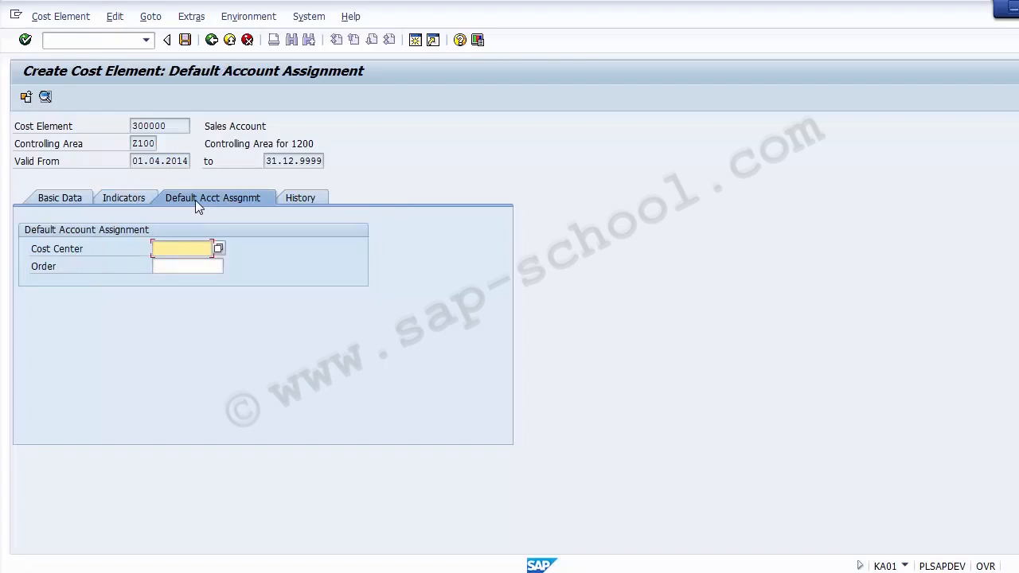
pyautogui.click(182, 271)
pyautogui.click(173, 248)
pyautogui.click(172, 265)
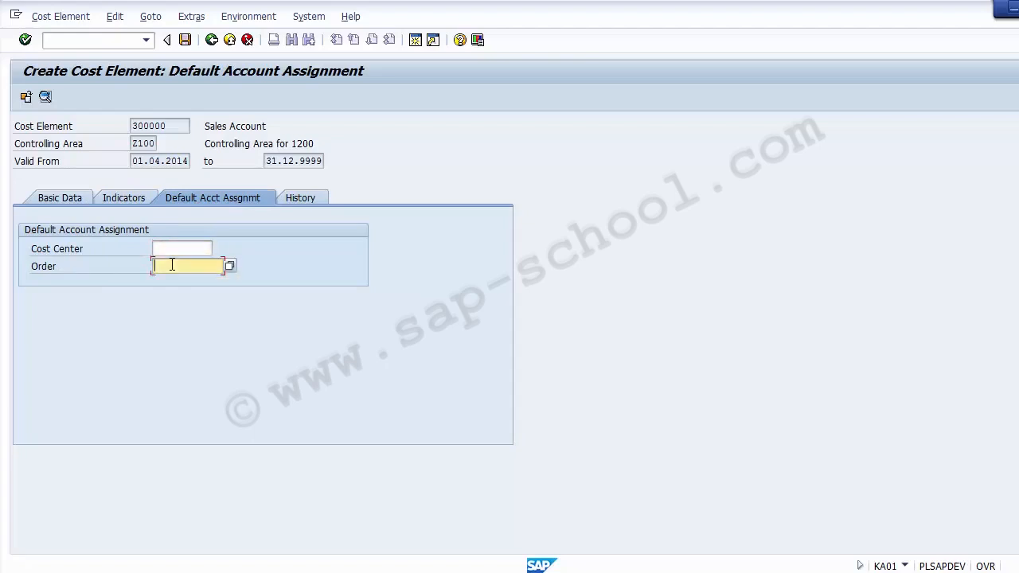
pyautogui.click(169, 249)
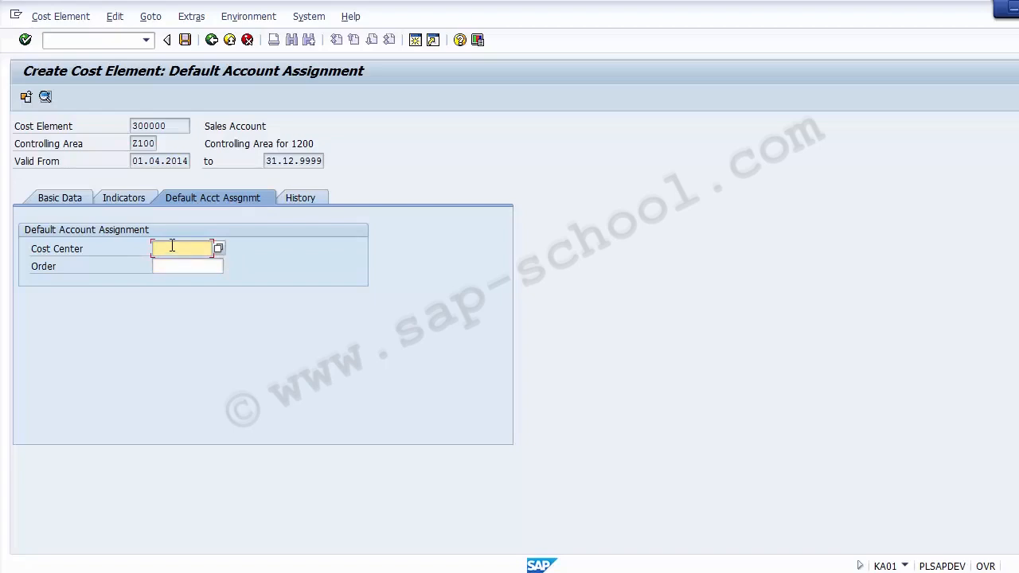
# Step: Review the cost element's creation history and check its change documents
pyautogui.click(296, 200)
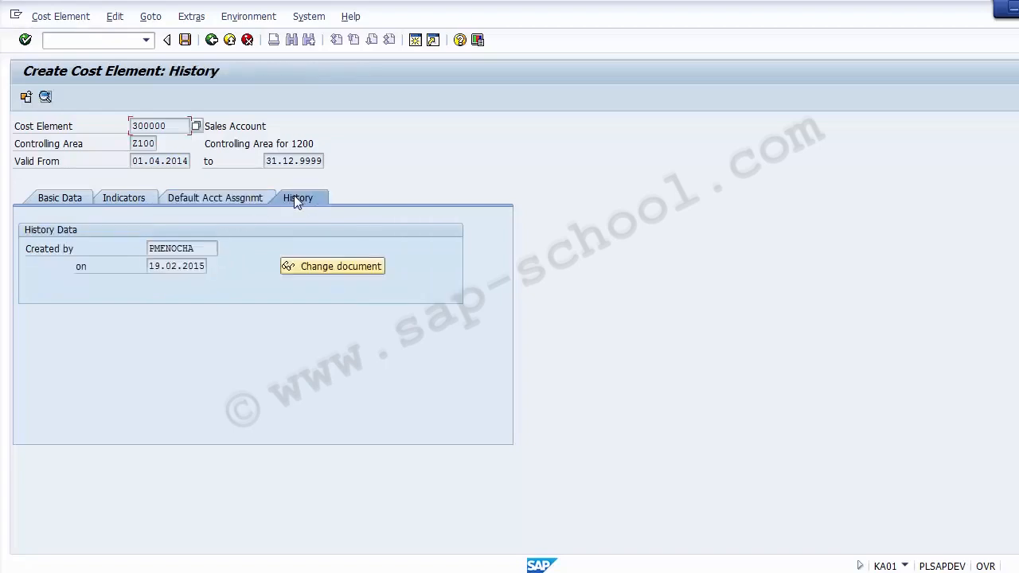
pyautogui.click(205, 252)
pyautogui.moveTo(204, 249)
pyautogui.mouseDown()
pyautogui.moveTo(151, 249)
pyautogui.moveTo(147, 263)
pyautogui.moveTo(207, 266)
pyautogui.mouseUp()
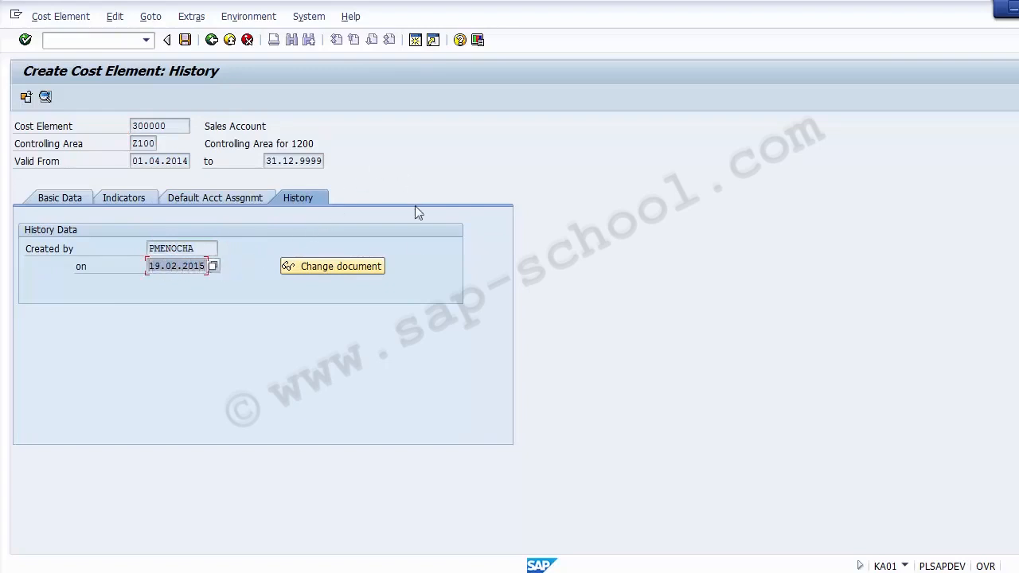
pyautogui.click(343, 270)
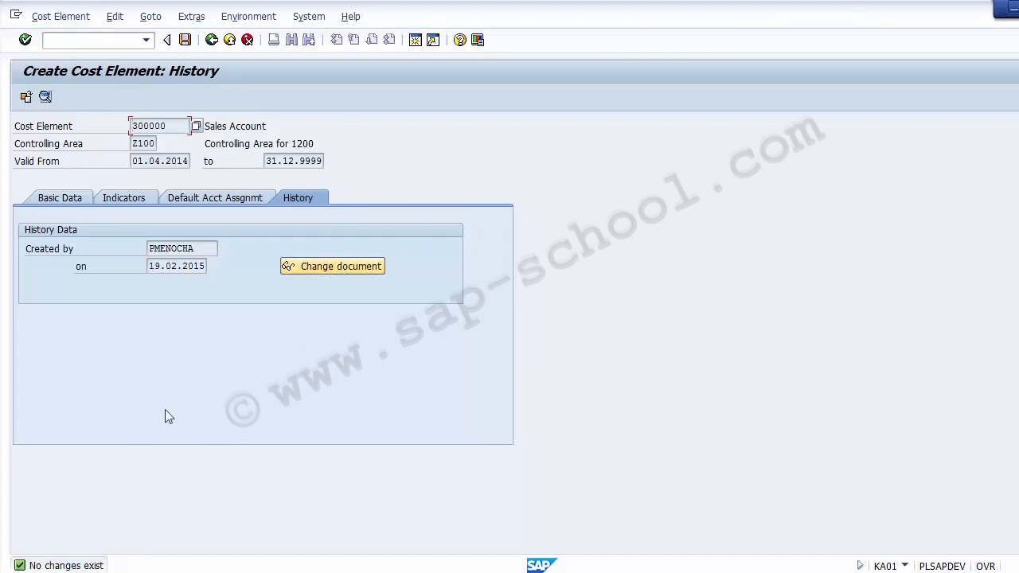
pyautogui.click(53, 197)
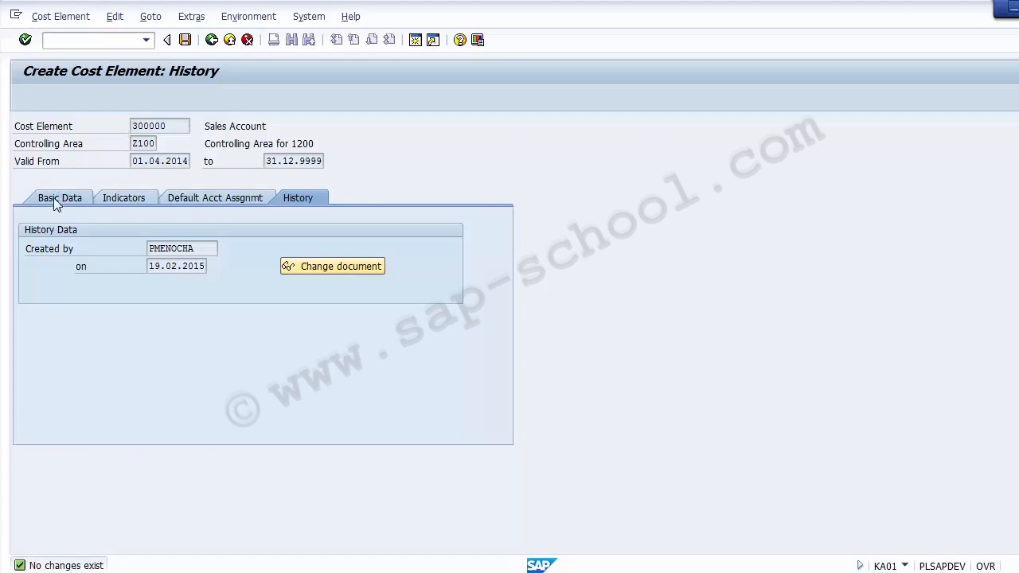
pyautogui.click(296, 195)
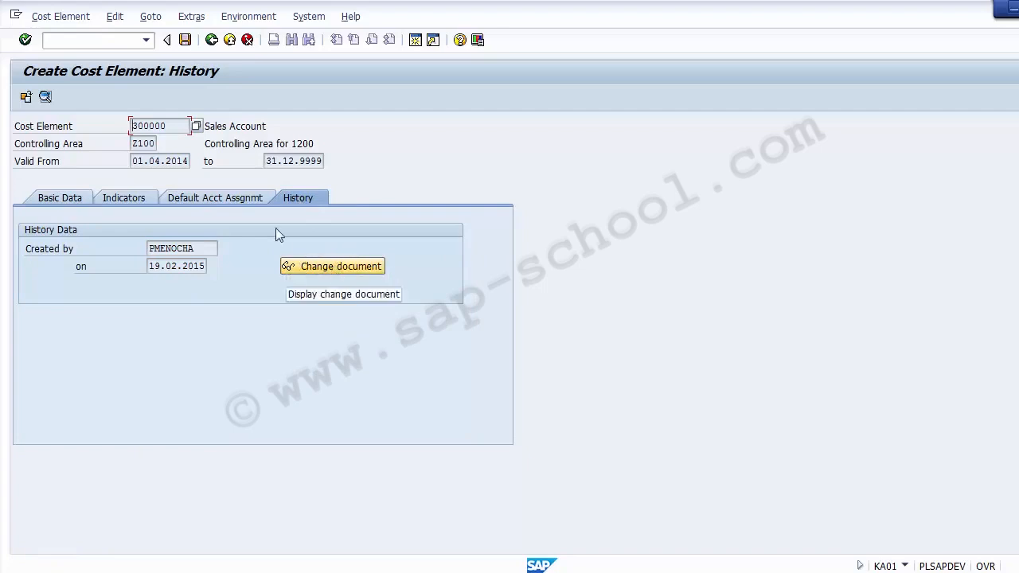
# Step: Save the new cost element 300000
pyautogui.click(184, 42)
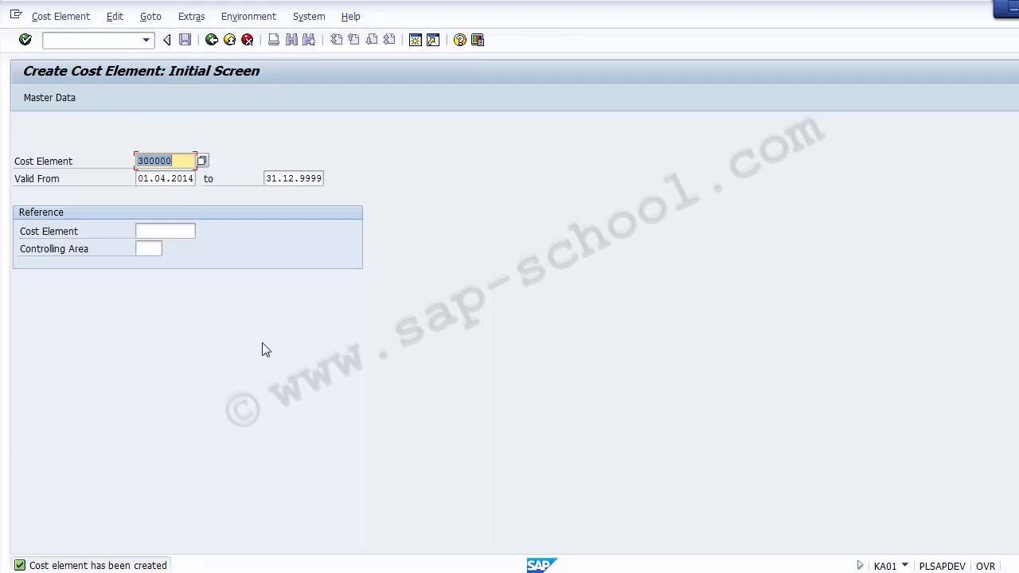
pyautogui.click(168, 161)
pyautogui.moveTo(168, 161); pyautogui.dragTo(135, 161)
pyautogui.click(137, 163)
pyautogui.click(372, 572)
# Step: Go to the cost element change transaction with /nKA02 and open the basic data of cost element 300000
pyautogui.click(69, 40)
pyautogui.write('/nKA02')
pyautogui.press('Return')
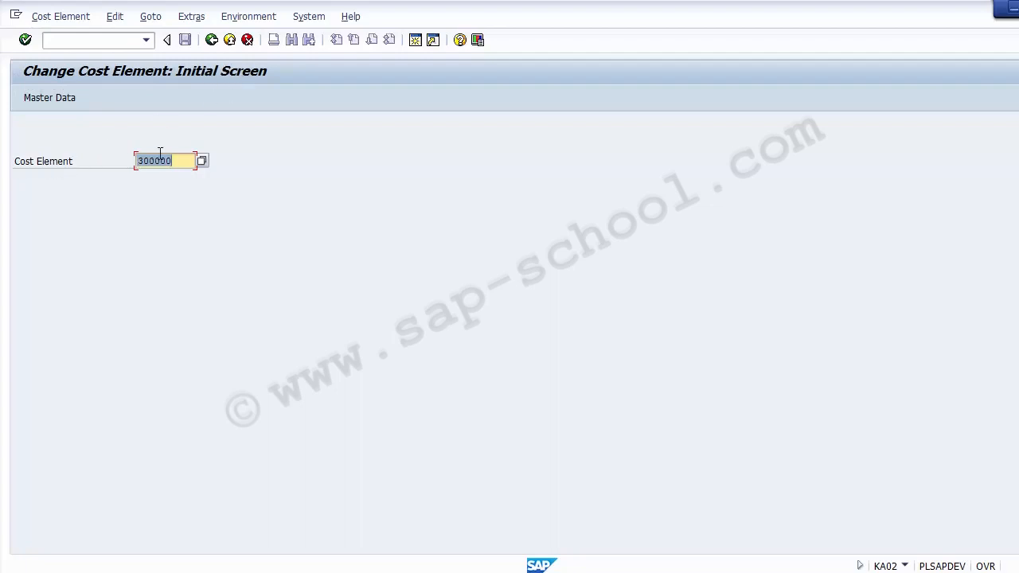
pyautogui.moveTo(183, 163); pyautogui.dragTo(119, 170)
pyautogui.click(182, 161)
pyautogui.press('Return')
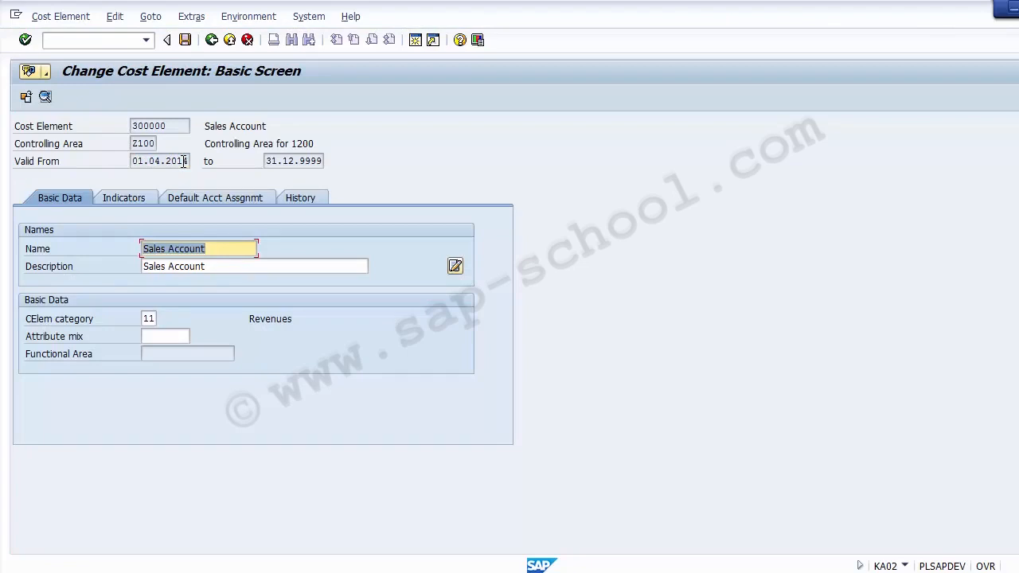
# Step: Look through the basic data, indicators and default account assignment of cost element 300000 in change mode
pyautogui.click(234, 252)
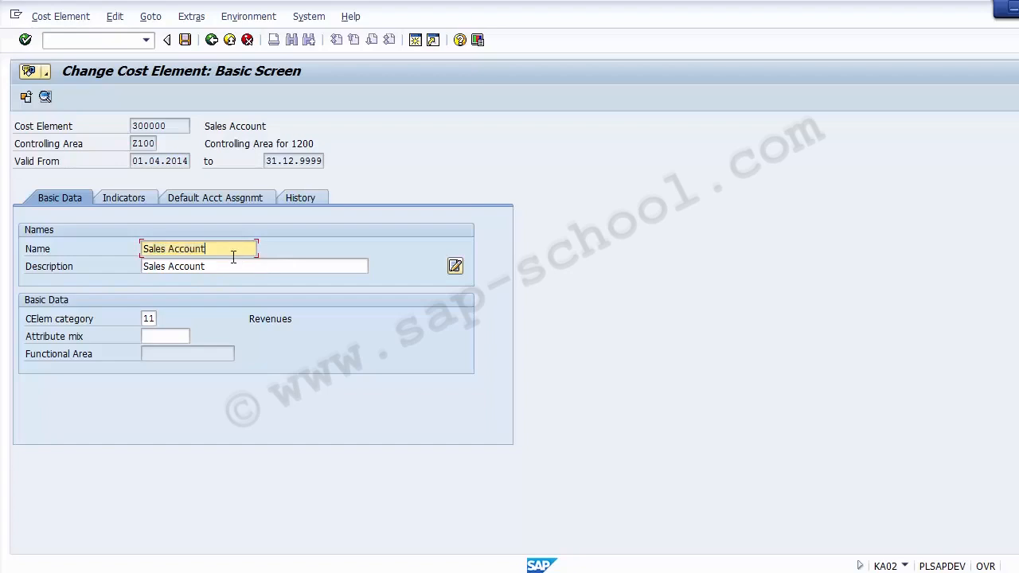
pyautogui.click(155, 319)
pyautogui.click(120, 200)
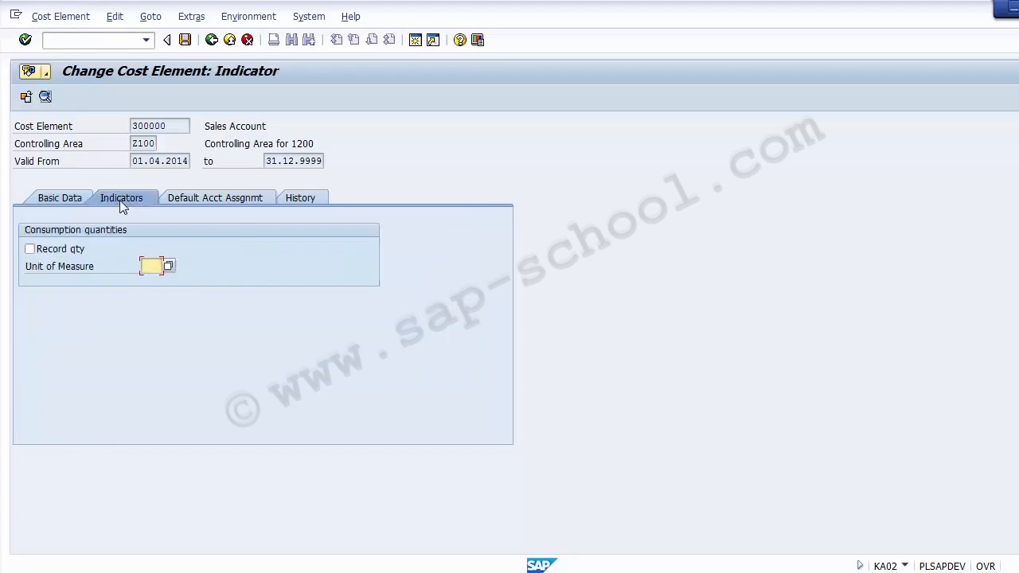
pyautogui.click(198, 199)
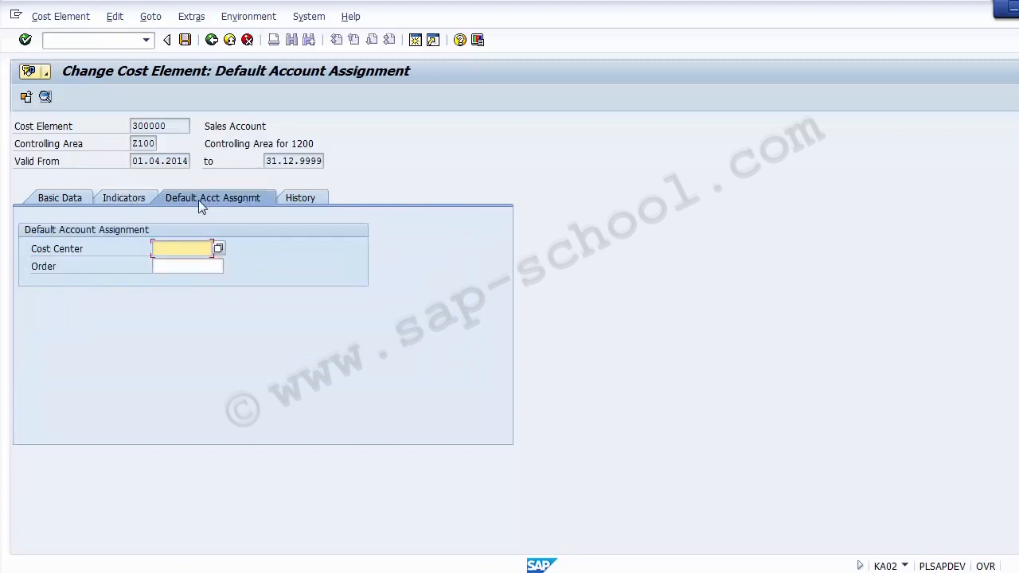
pyautogui.click(61, 199)
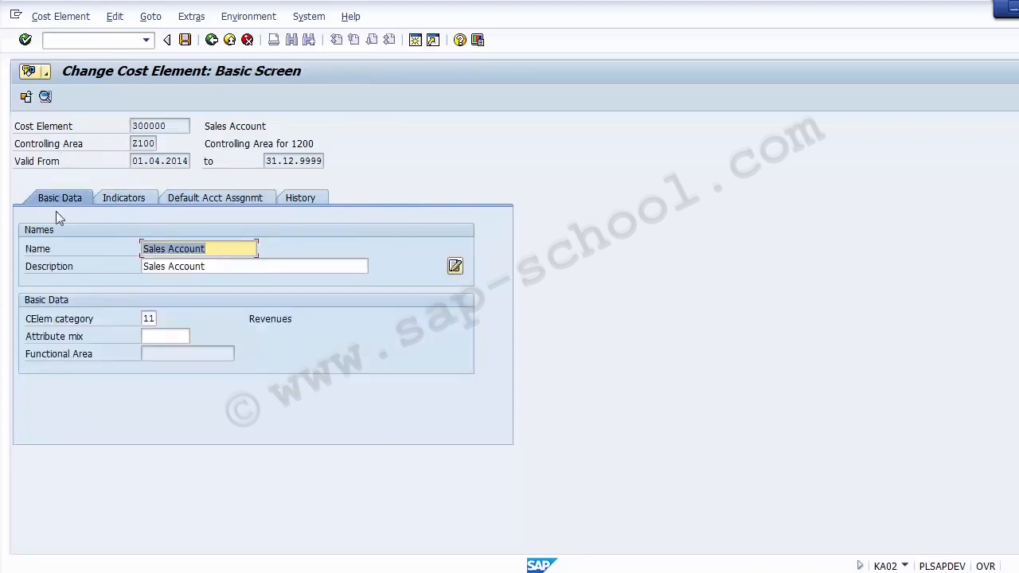
# Step: Change the description of cost element 300000 to Sales Account (Domestic) and save it
pyautogui.click(228, 273)
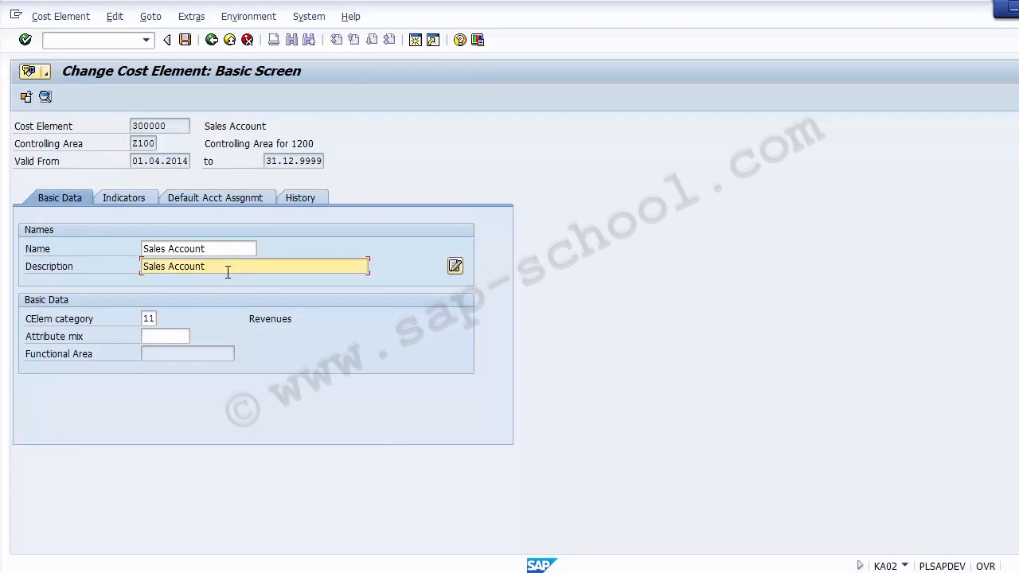
pyautogui.write('()')
pyautogui.write('Domestic')
pyautogui.write(')')
pyautogui.click(185, 39)
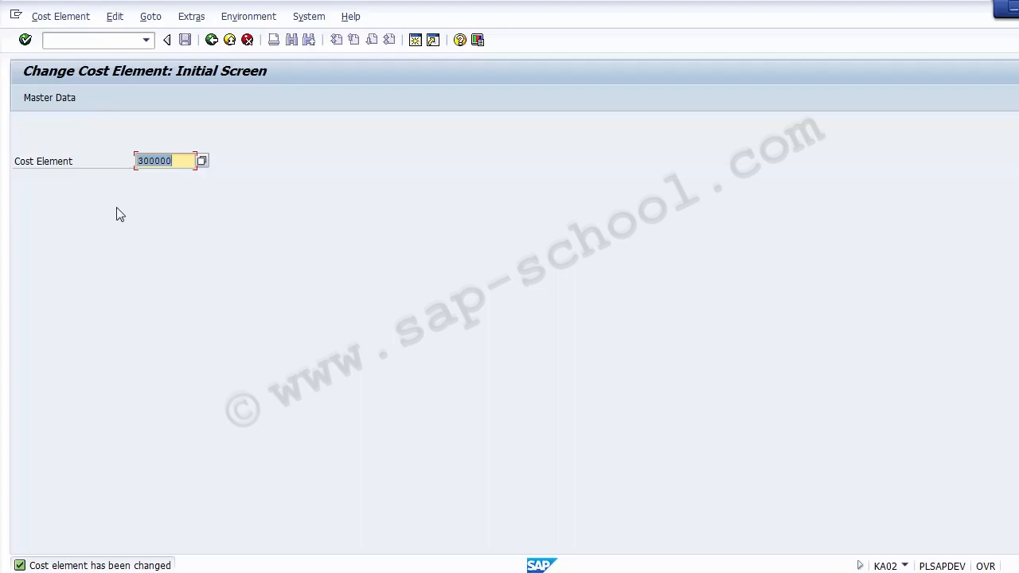
# Step: Reopen cost element 300000 and examine the description change recorded in its history's change documents
pyautogui.press('Return')
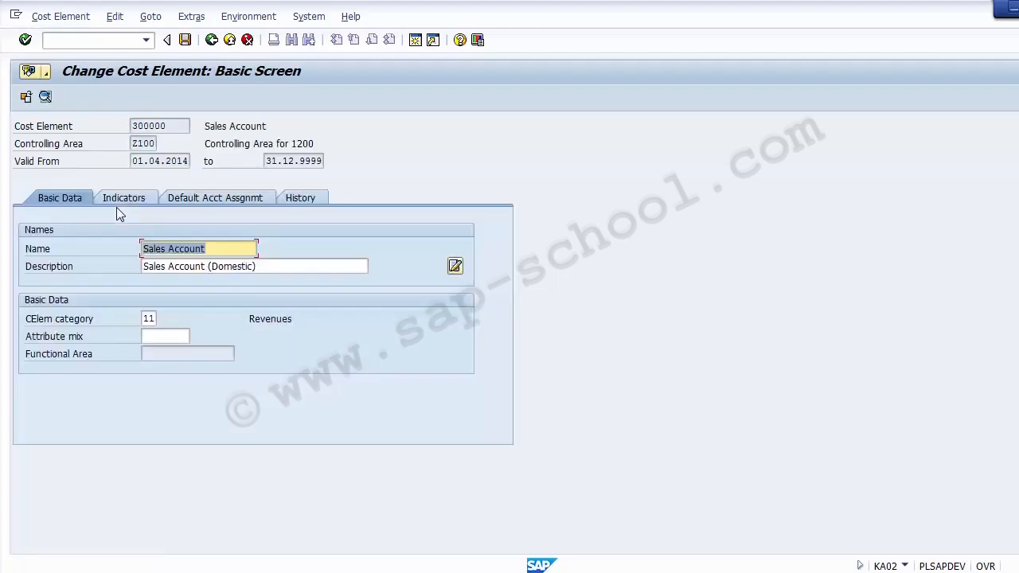
pyautogui.click(304, 198)
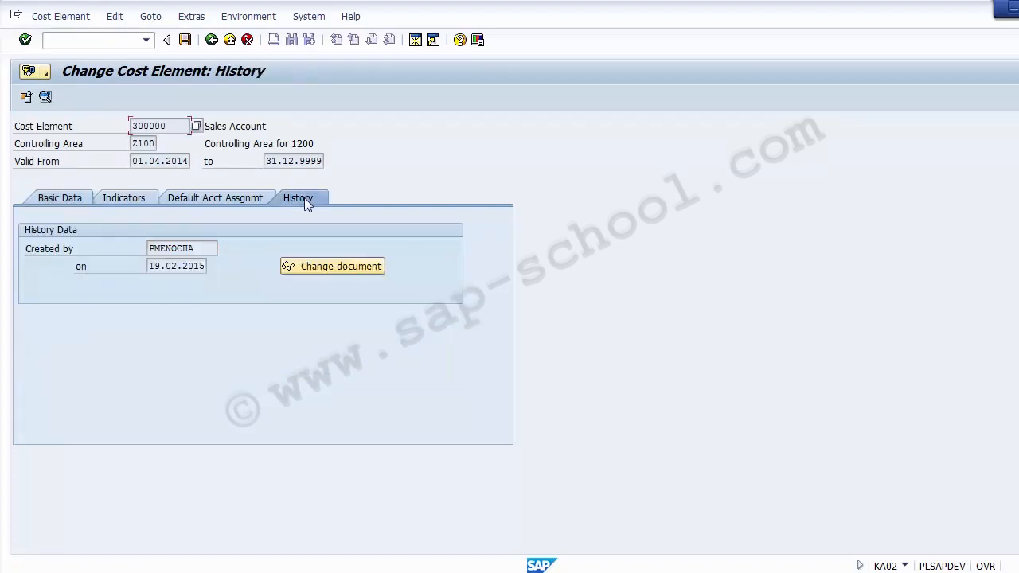
pyautogui.click(331, 268)
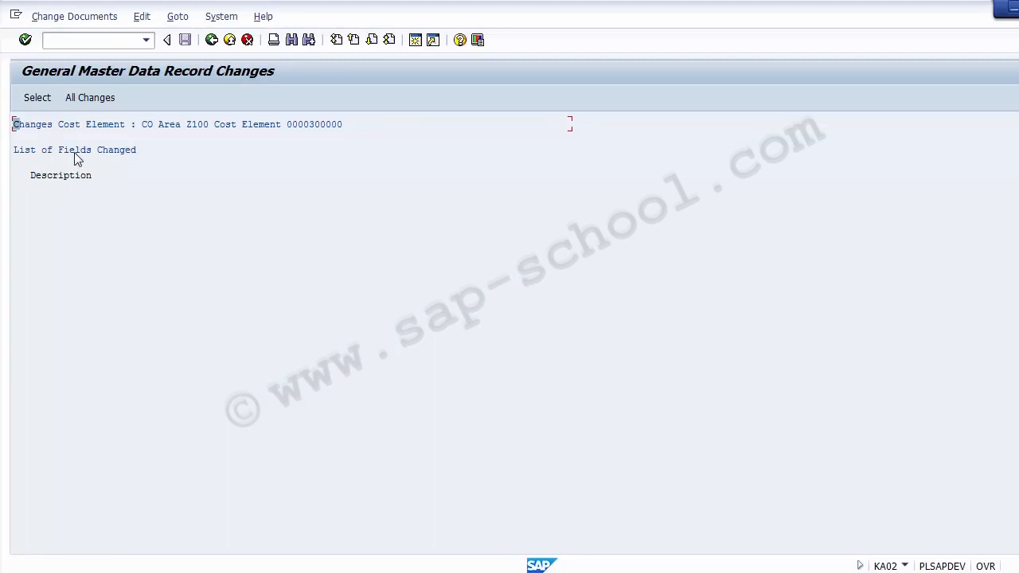
pyautogui.doubleClick(58, 182)
pyautogui.doubleClick(60, 182)
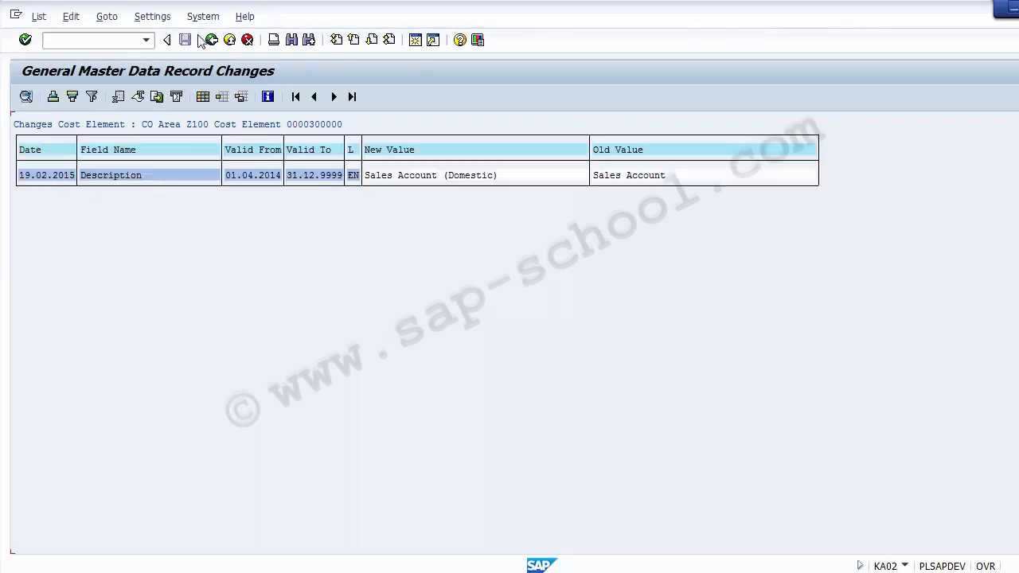
pyautogui.click(211, 40)
pyautogui.doubleClick(55, 182)
pyautogui.click(211, 44)
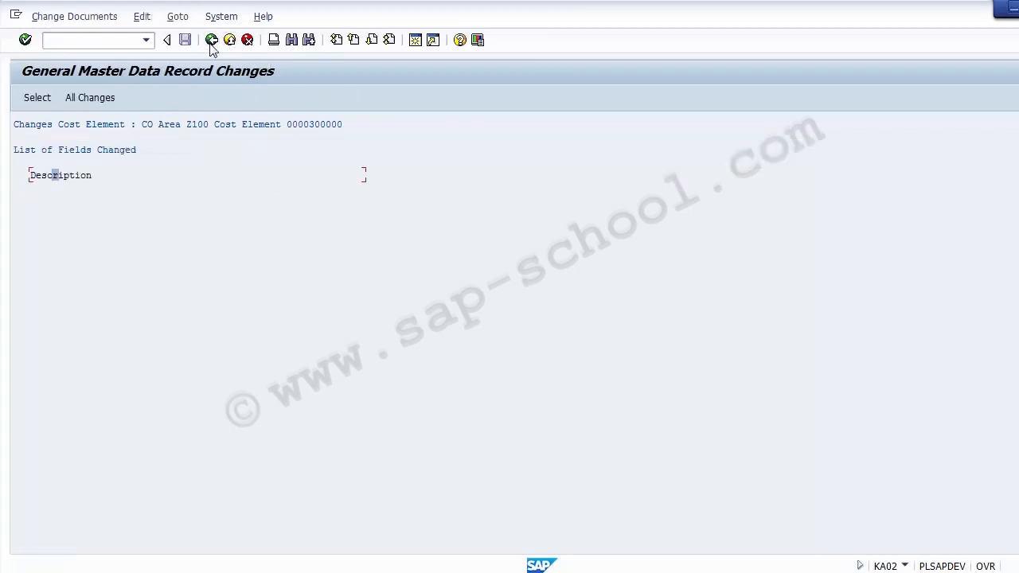
pyautogui.click(211, 41)
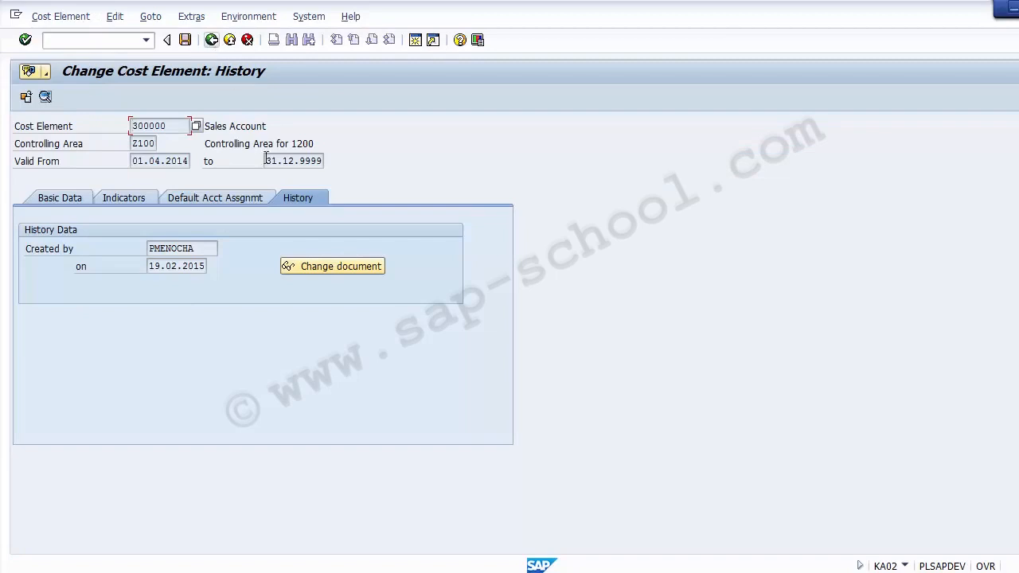
# Step: Check the old and new description values in the change documents again and return to the initial change screen
pyautogui.click(322, 267)
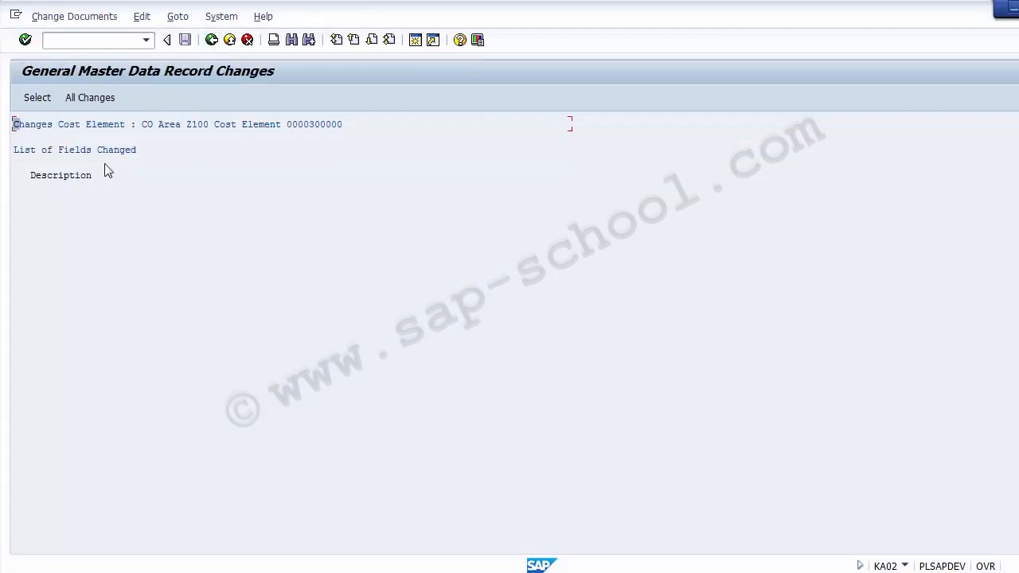
pyautogui.doubleClick(79, 177)
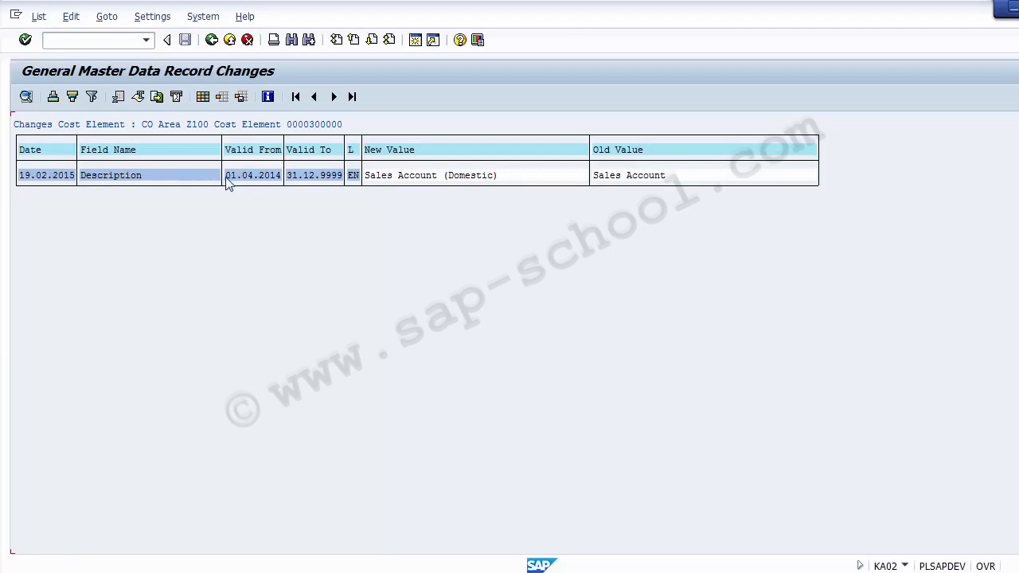
pyautogui.click(132, 181)
pyautogui.click(213, 41)
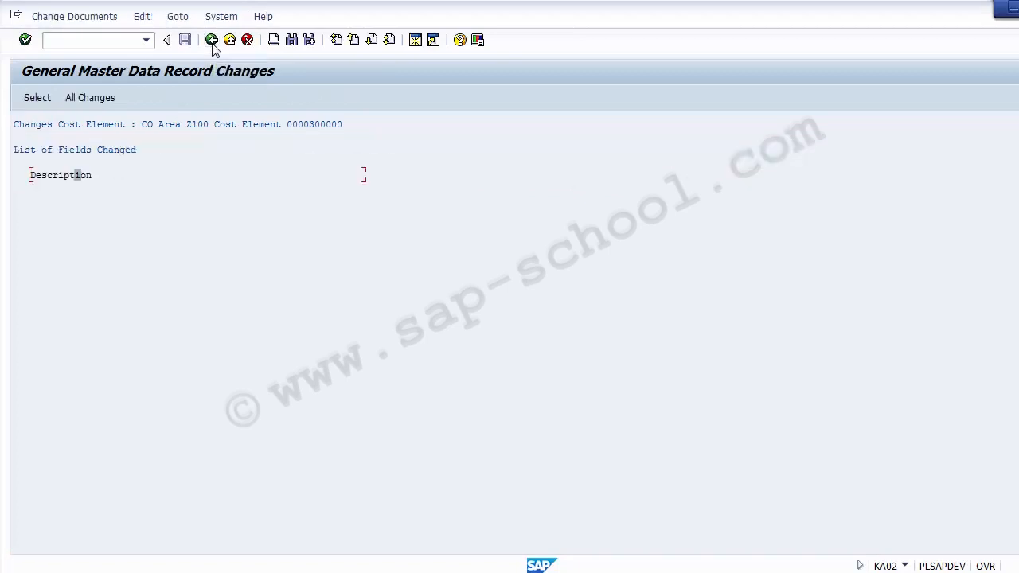
pyautogui.click(212, 40)
pyautogui.click(211, 40)
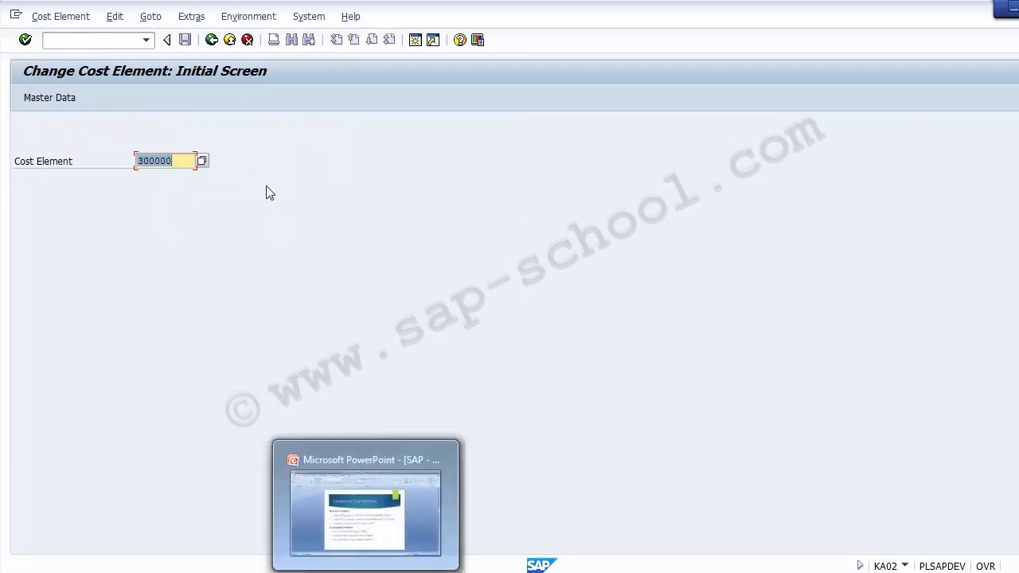
pyautogui.click(326, 465)
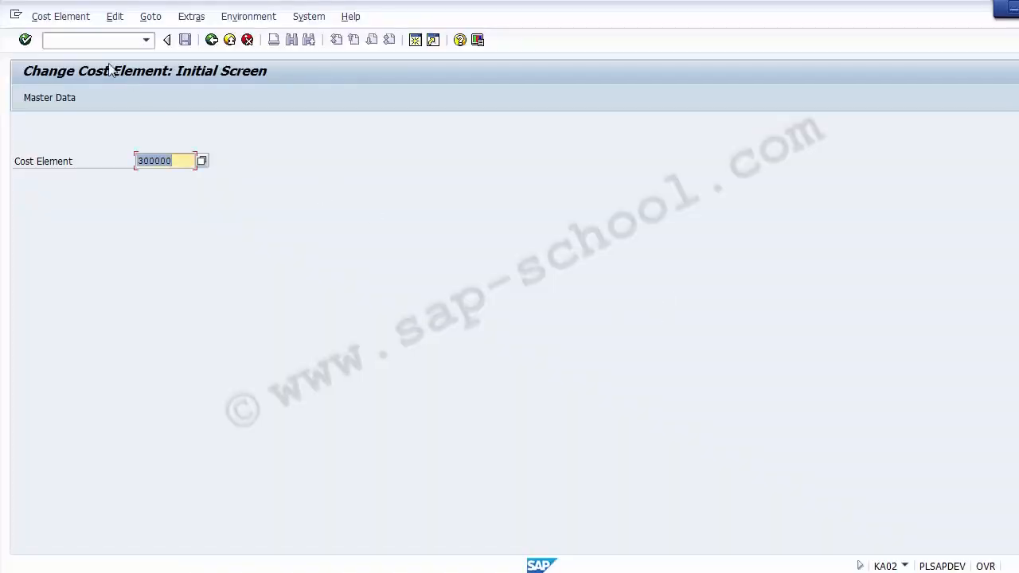
# Step: Go to the cost element display transaction with /nKA03 and open the basic data of cost element 300000
pyautogui.click(99, 39)
pyautogui.write('/n')
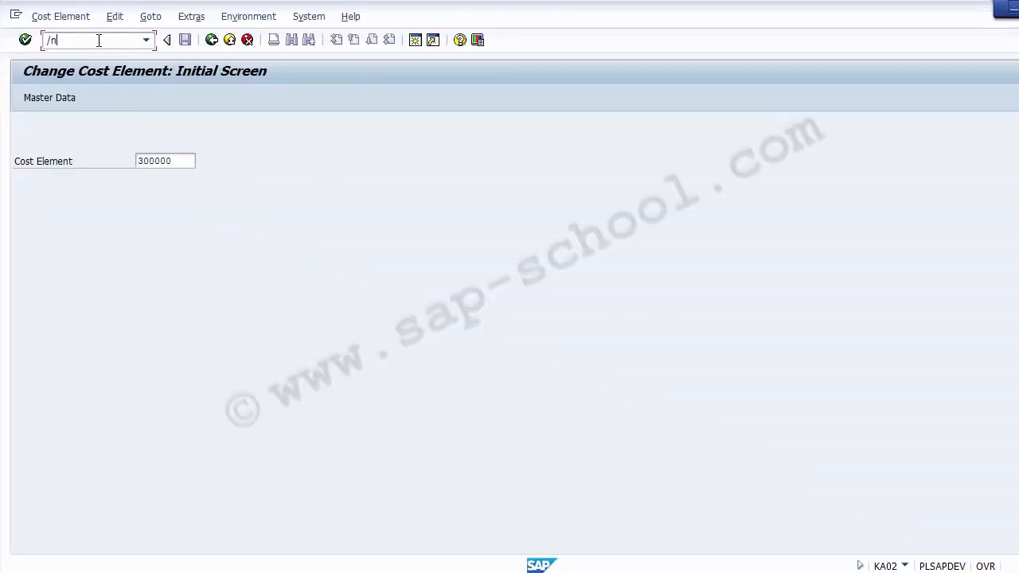
pyautogui.write('KA03')
pyautogui.press('Return')
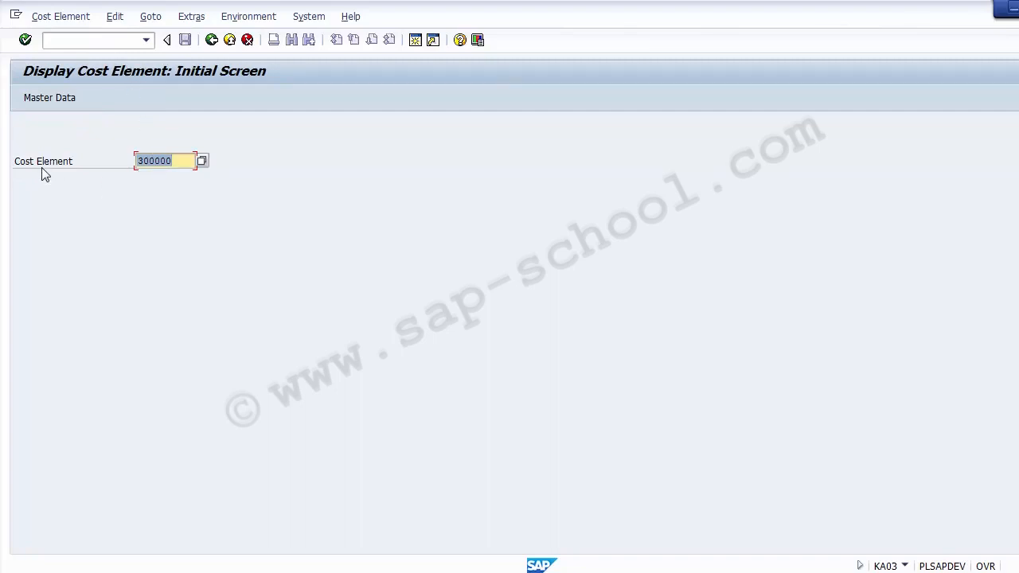
pyautogui.click(184, 162)
pyautogui.moveTo(176, 163); pyautogui.dragTo(134, 167)
pyautogui.press('Return')
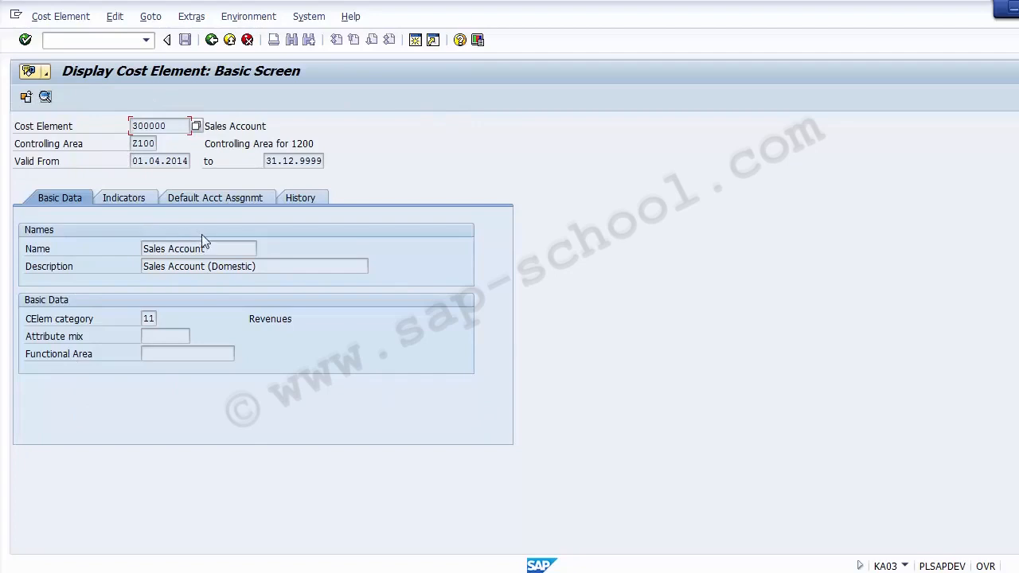
# Step: Review the names, indicators, default account assignment and history of cost element 300000 in display mode, and exit to the SAP Easy Access screen
pyautogui.moveTo(212, 246); pyautogui.dragTo(114, 257)
pyautogui.moveTo(291, 266); pyautogui.dragTo(101, 268)
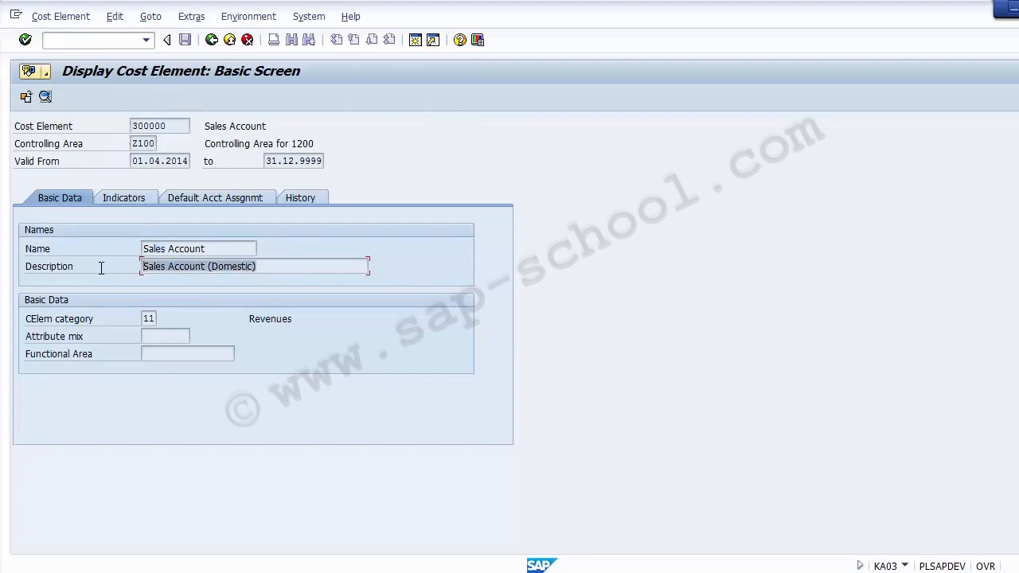
pyautogui.click(119, 202)
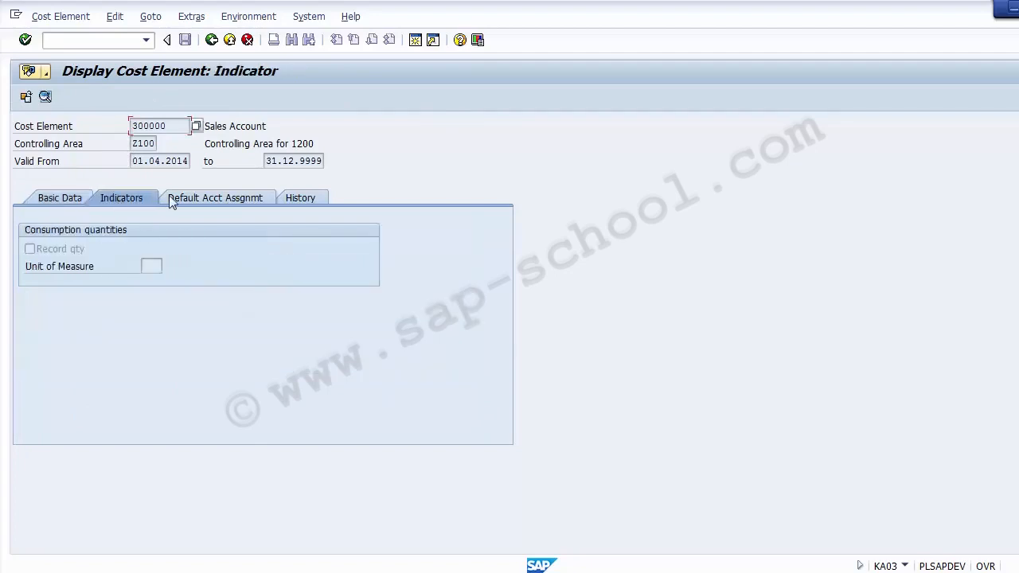
pyautogui.click(214, 199)
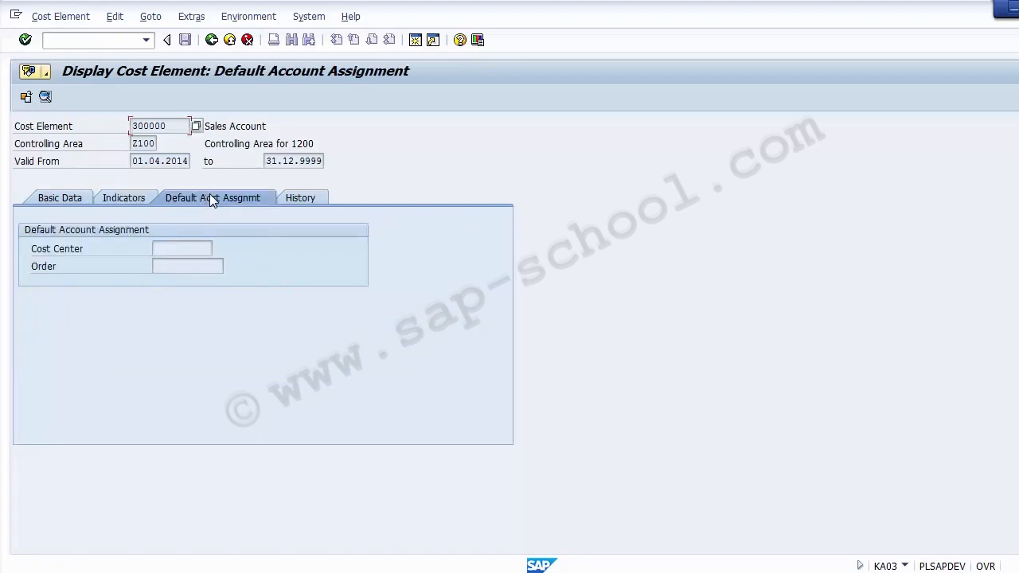
pyautogui.click(301, 198)
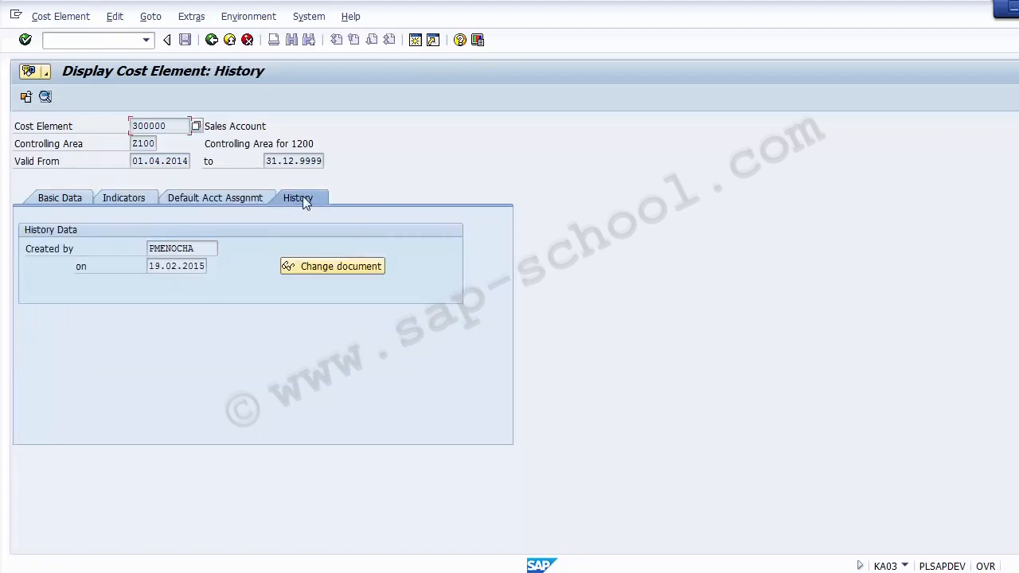
pyautogui.click(58, 200)
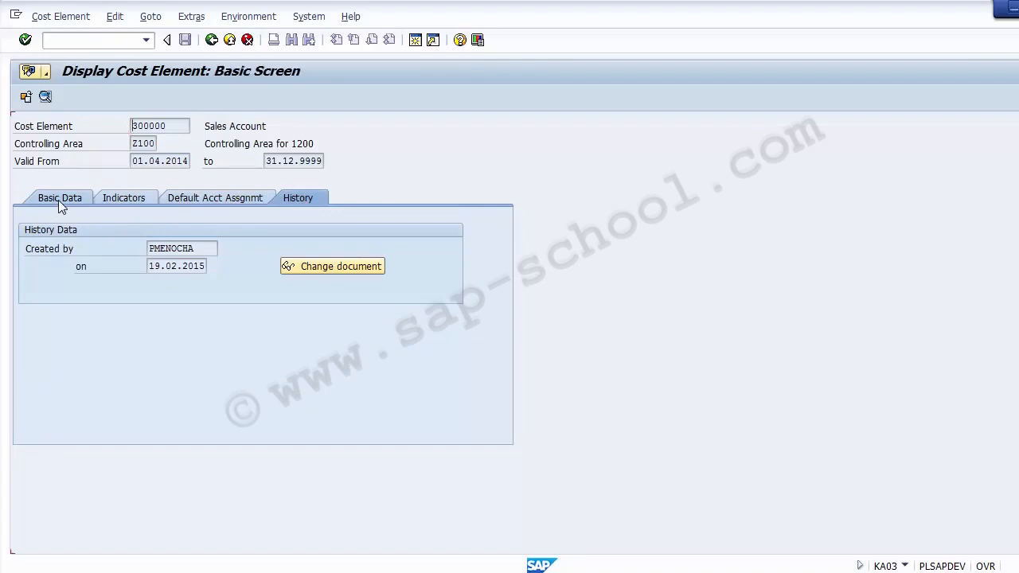
pyautogui.click(229, 39)
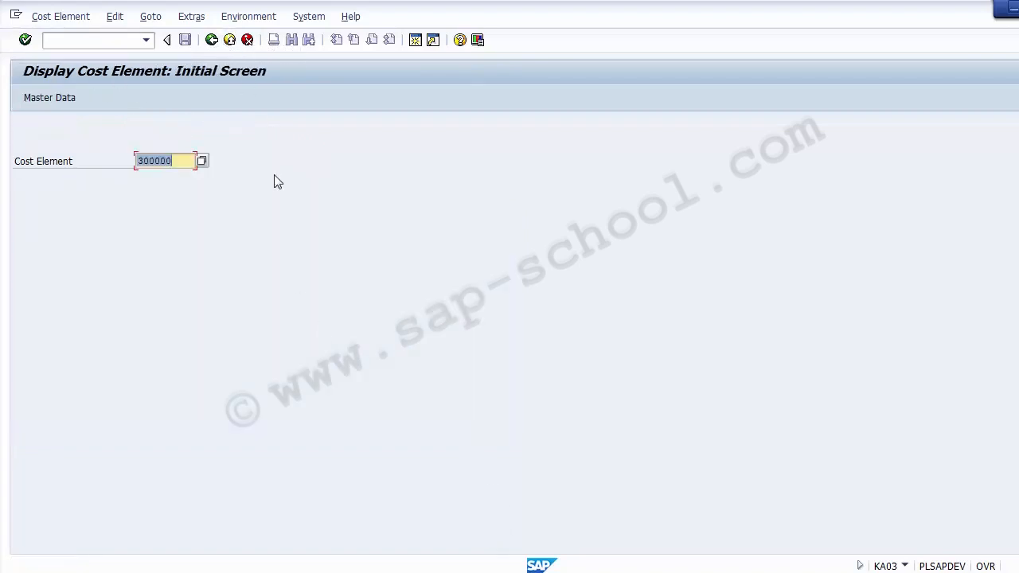
pyautogui.click(229, 40)
# Step: Start secondary cost element creation with KA06 and open the basic data for cost element 900000, keeping the validity 01.04.2014 to 31.12.9999
pyautogui.hotkey('alt', 'Tab')
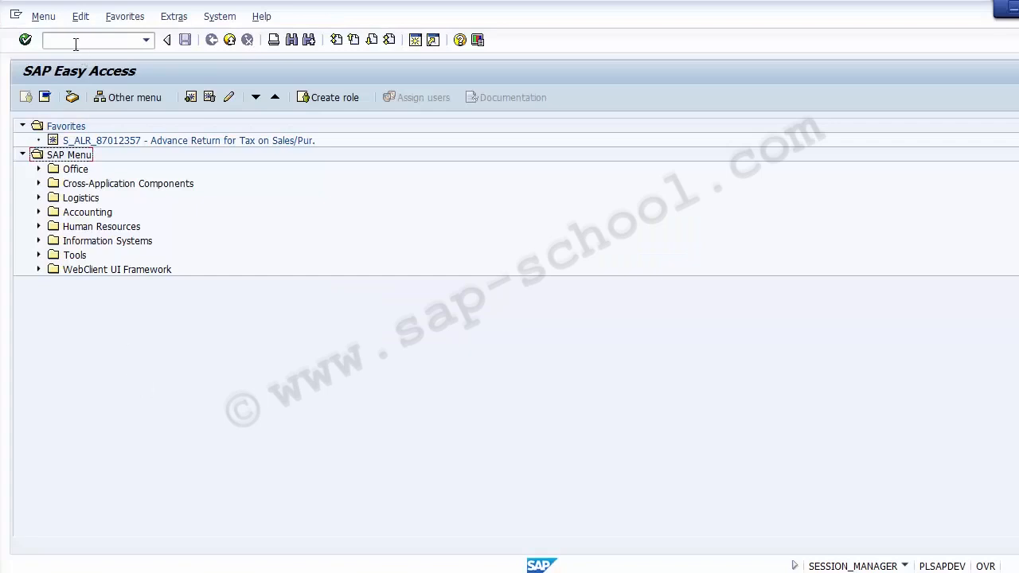
pyautogui.click(75, 44)
pyautogui.write('KA06')
pyautogui.press('Return')
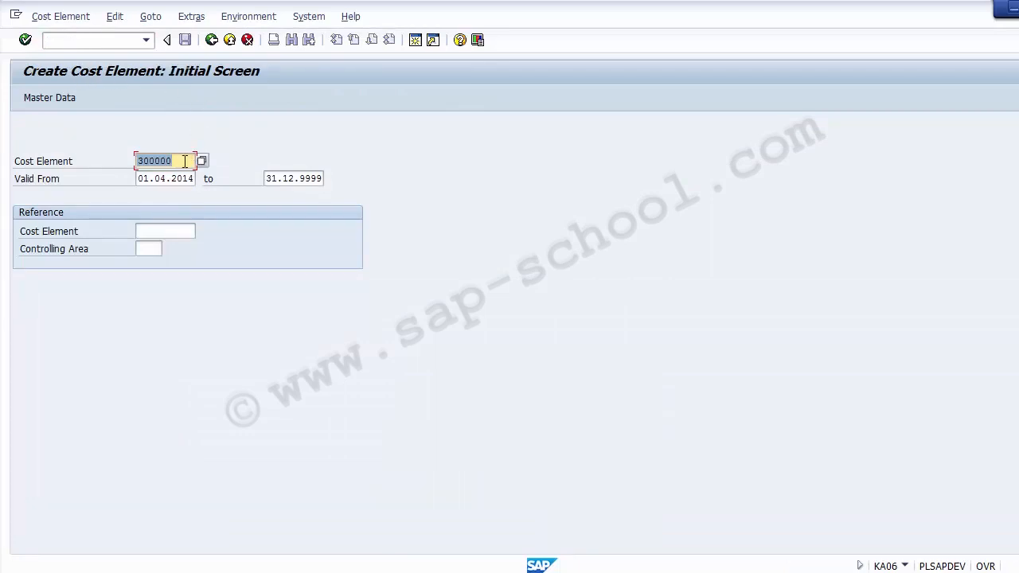
pyautogui.press('Delete')
pyautogui.write('900000')
pyautogui.click(143, 180)
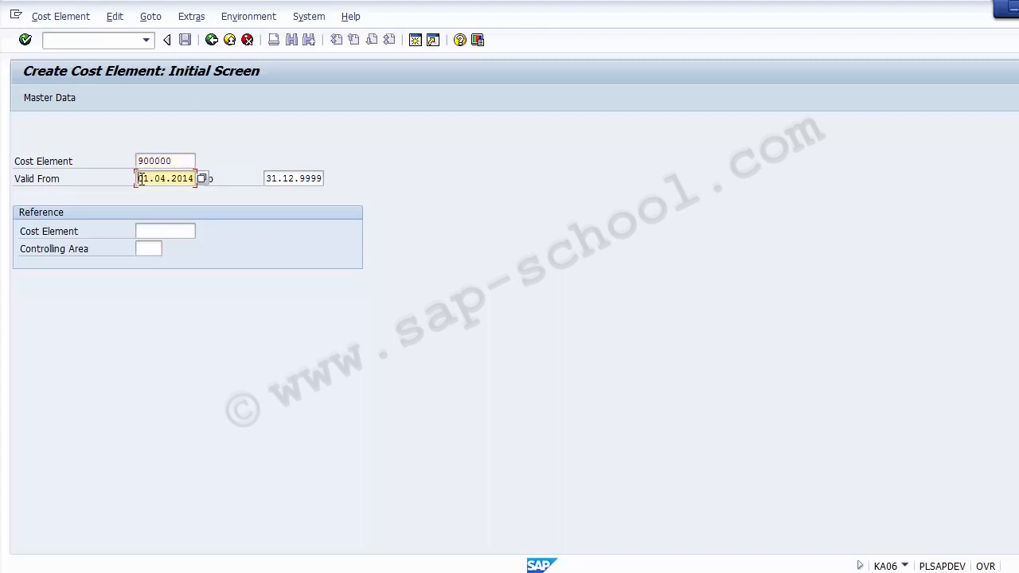
pyautogui.click(307, 183)
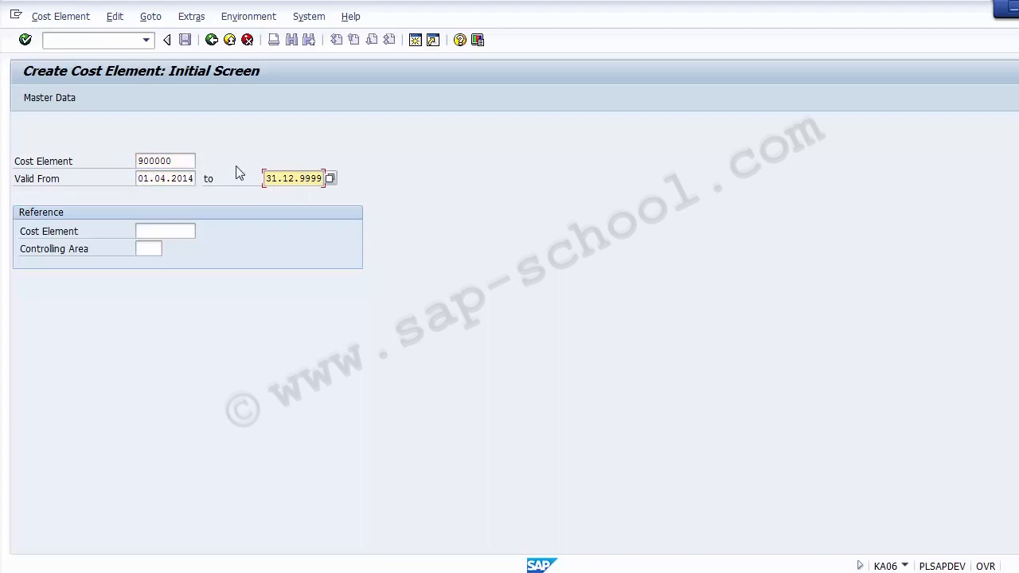
pyautogui.press('Return')
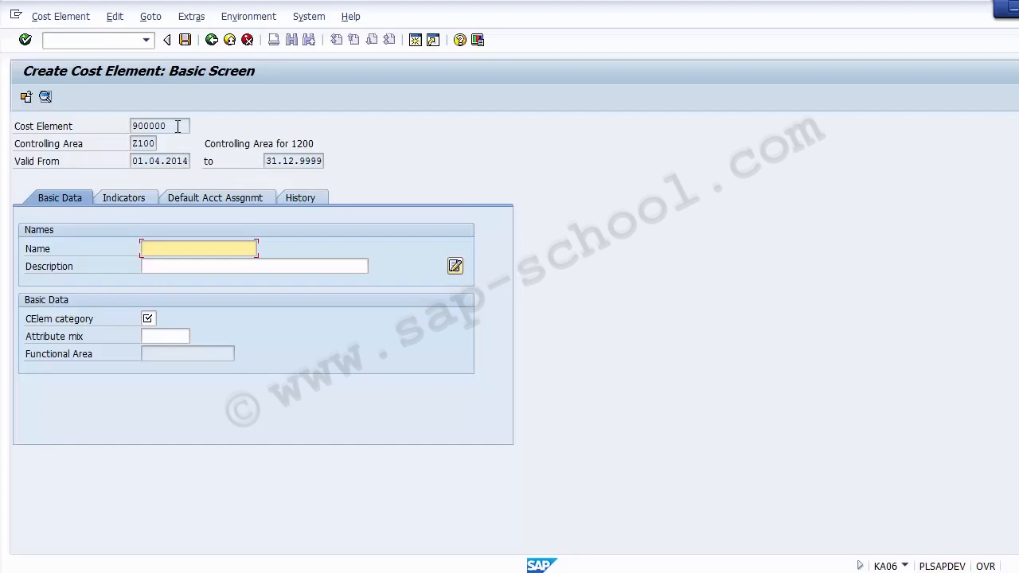
# Step: Enter "Order Settlement" as the name of cost element 900000
pyautogui.moveTo(181, 125); pyautogui.dragTo(130, 128)
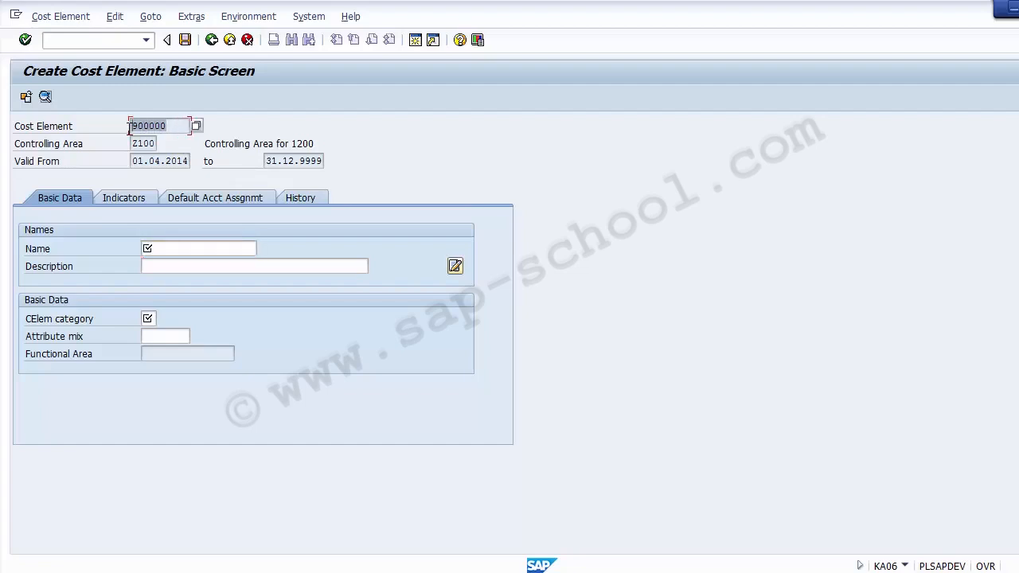
pyautogui.click(179, 129)
pyautogui.click(174, 251)
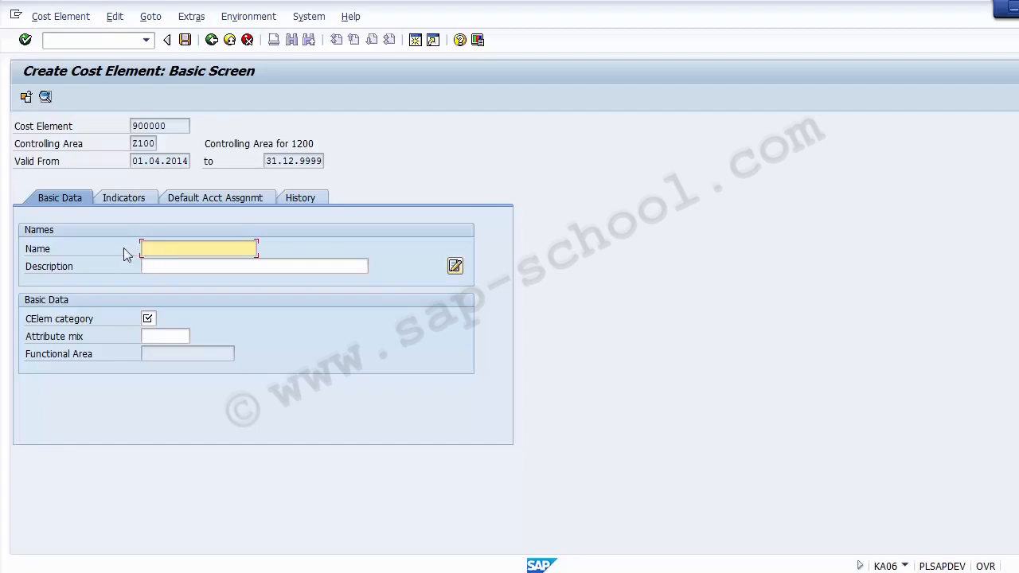
pyautogui.click(83, 267)
pyautogui.click(166, 253)
pyautogui.write('Order')
pyautogui.press('Down')
pyautogui.press('Return')
pyautogui.press('Tab')
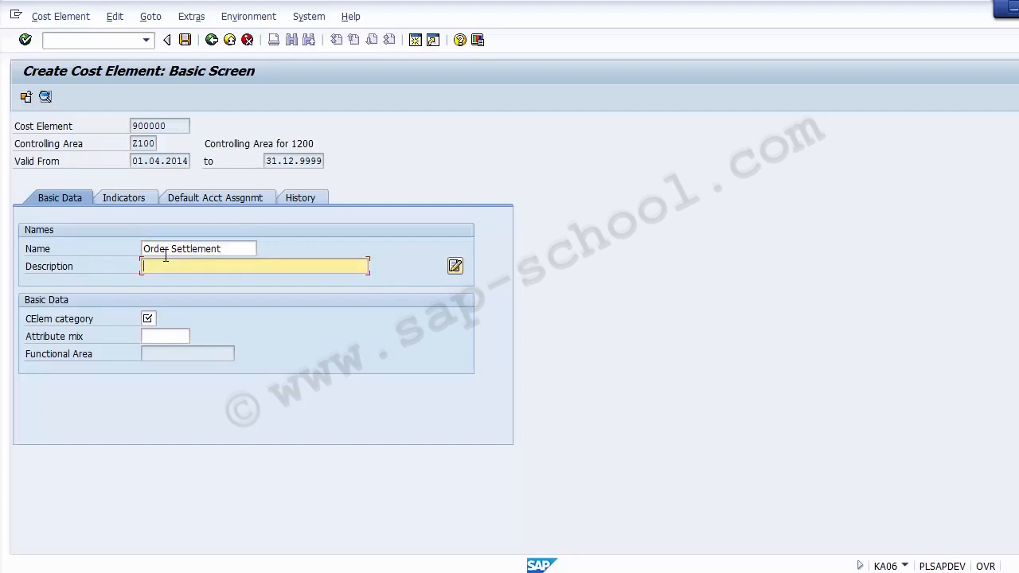
# Step: Fill in the description of cost element 900000 as "Order Settlement of Order Costs"
pyautogui.write('O')
pyautogui.press('Down')
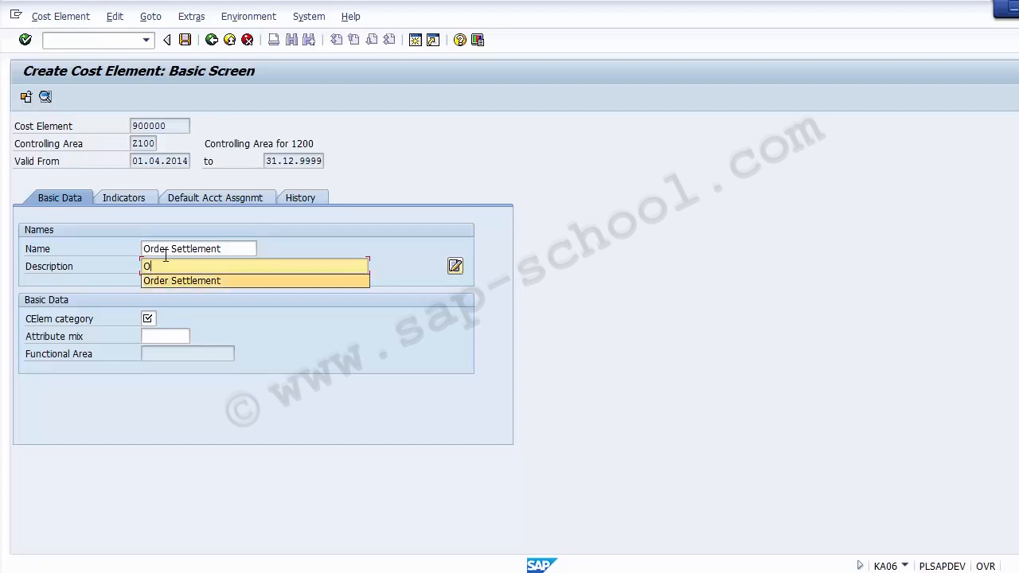
pyautogui.press('Return')
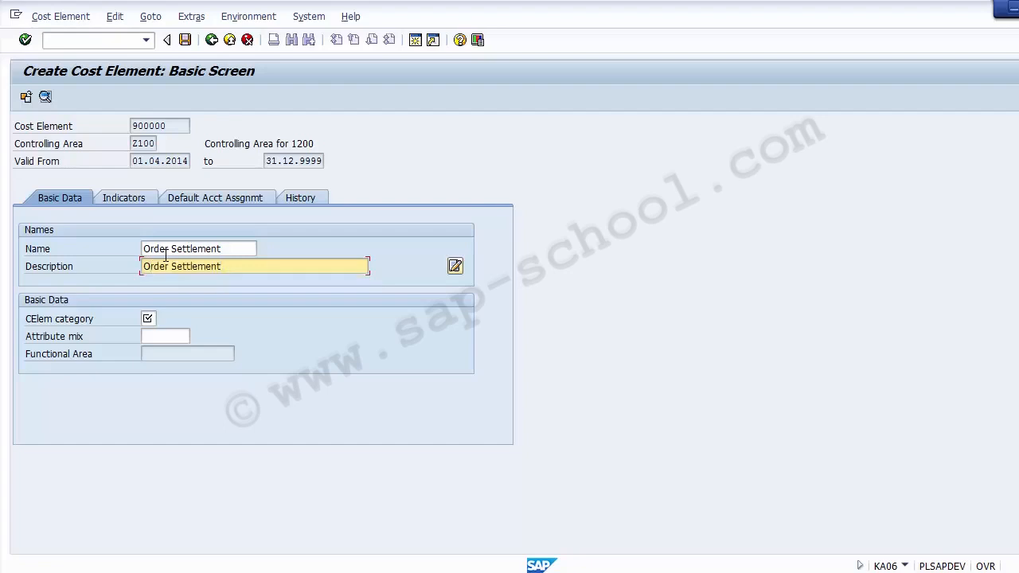
pyautogui.write('of Order ocsts')
pyautogui.press('BackSpace')
pyautogui.press('BackSpace')
pyautogui.press('BackSpace')
pyautogui.press('BackSpace')
pyautogui.press('BackSpace')
pyautogui.write('Costs')
# Step: Open the possible values for the cost element category, widen the category column and examine each secondary category in the list
pyautogui.click(151, 320)
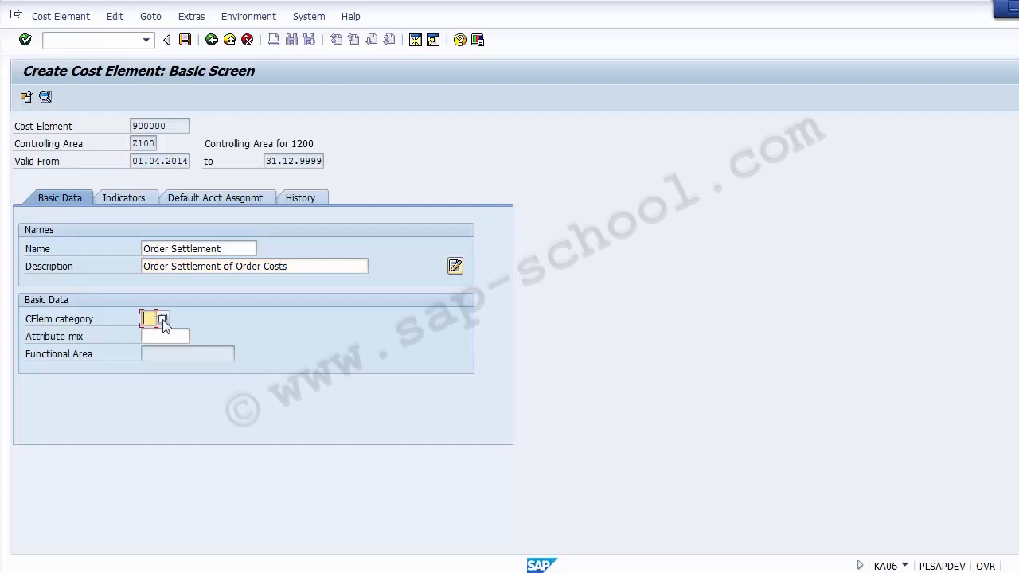
pyautogui.click(162, 320)
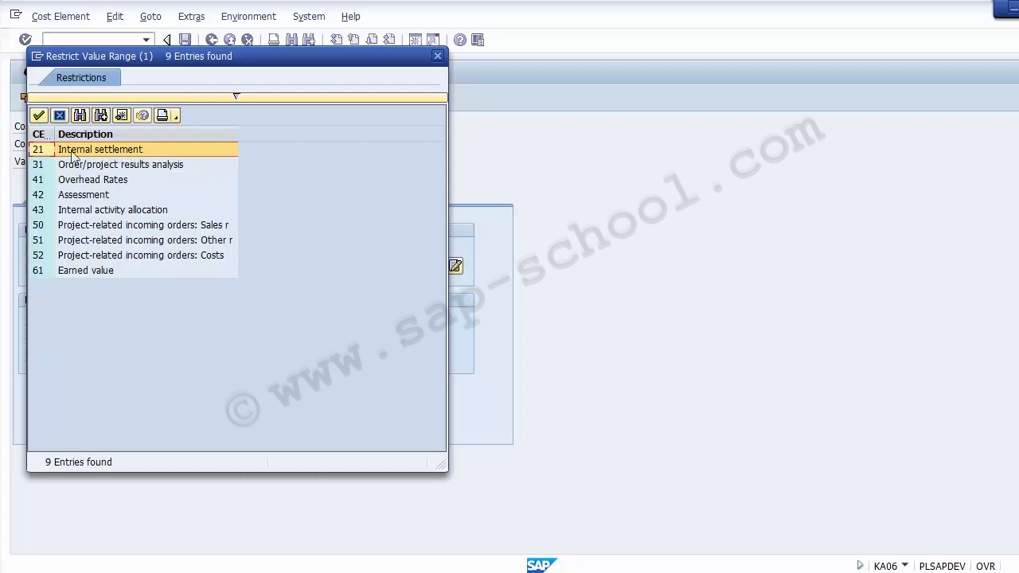
pyautogui.moveTo(54, 134); pyautogui.dragTo(85, 134)
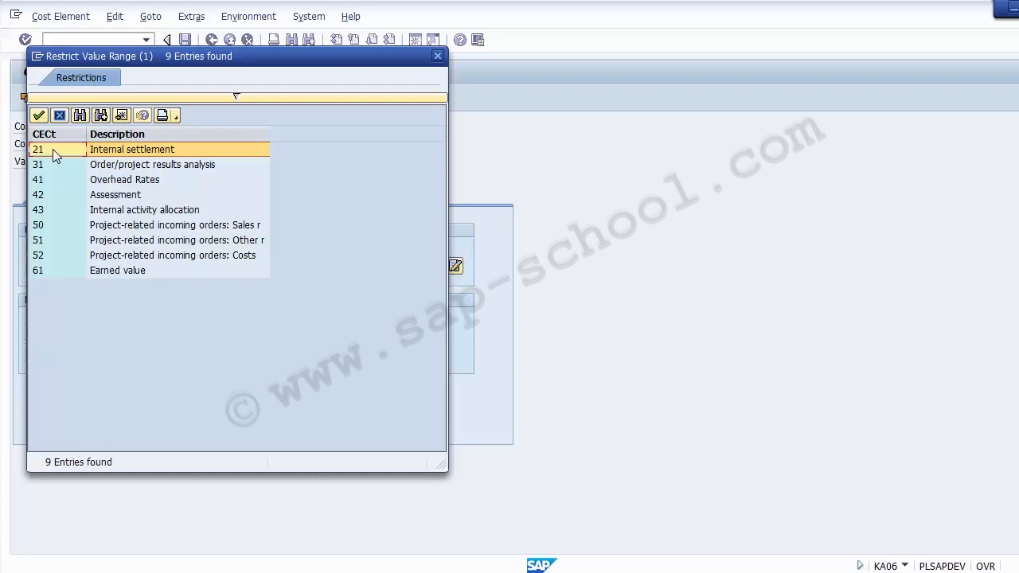
pyautogui.press('Down')
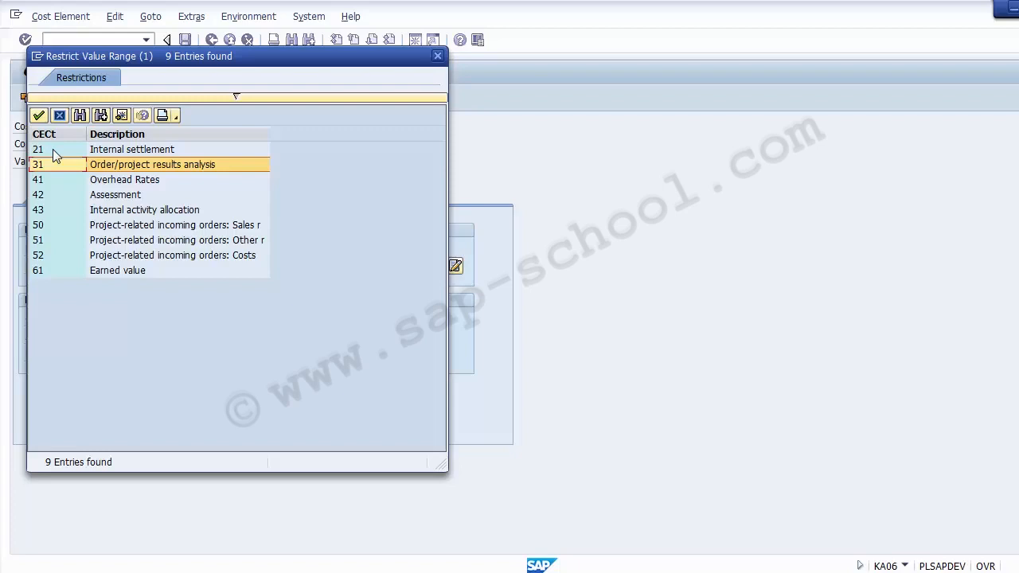
pyautogui.press('Down')
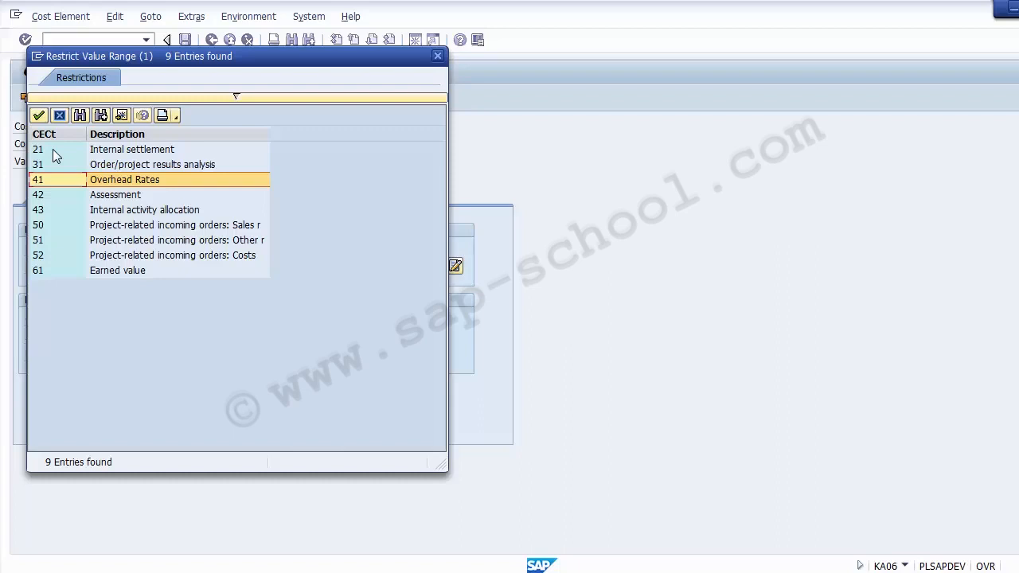
pyautogui.press('Down')
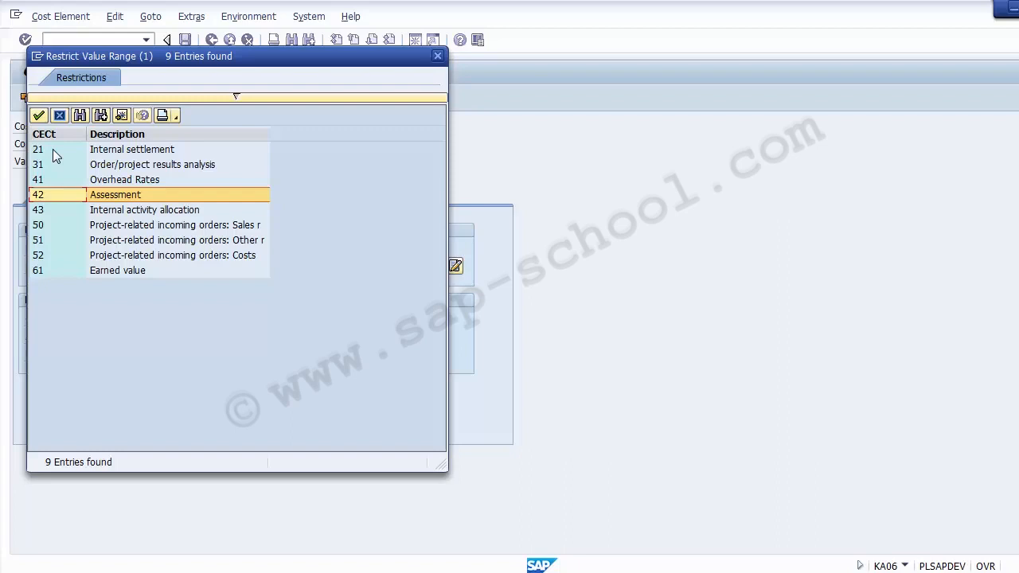
pyautogui.press('Down')
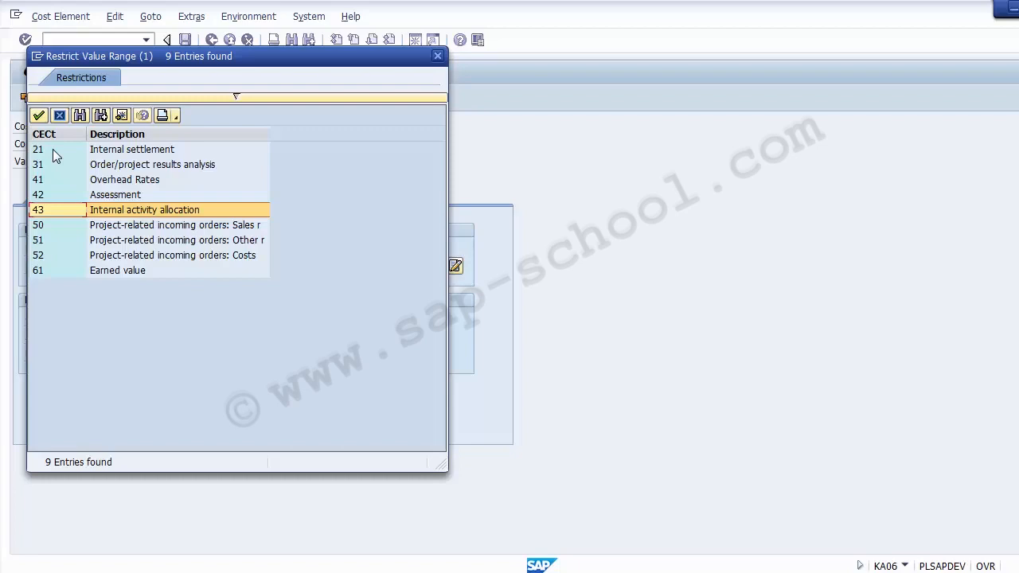
pyautogui.press('Down')
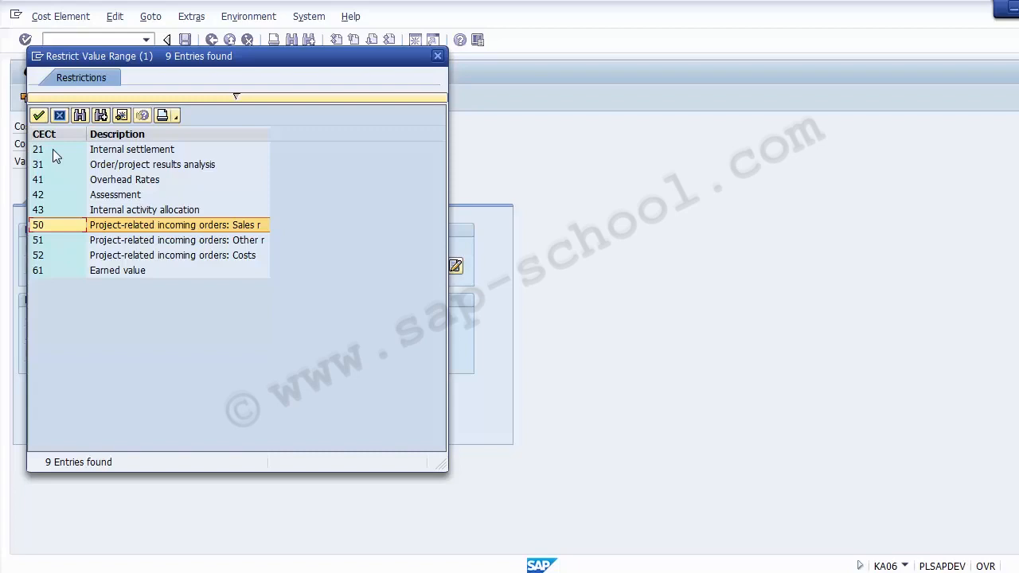
pyautogui.press('Down')
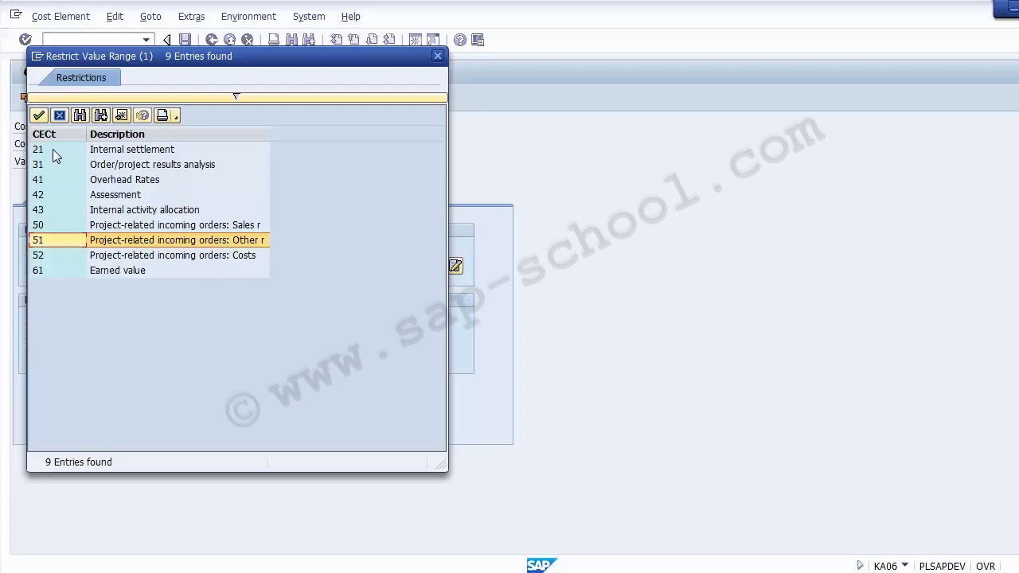
pyautogui.press('Down')
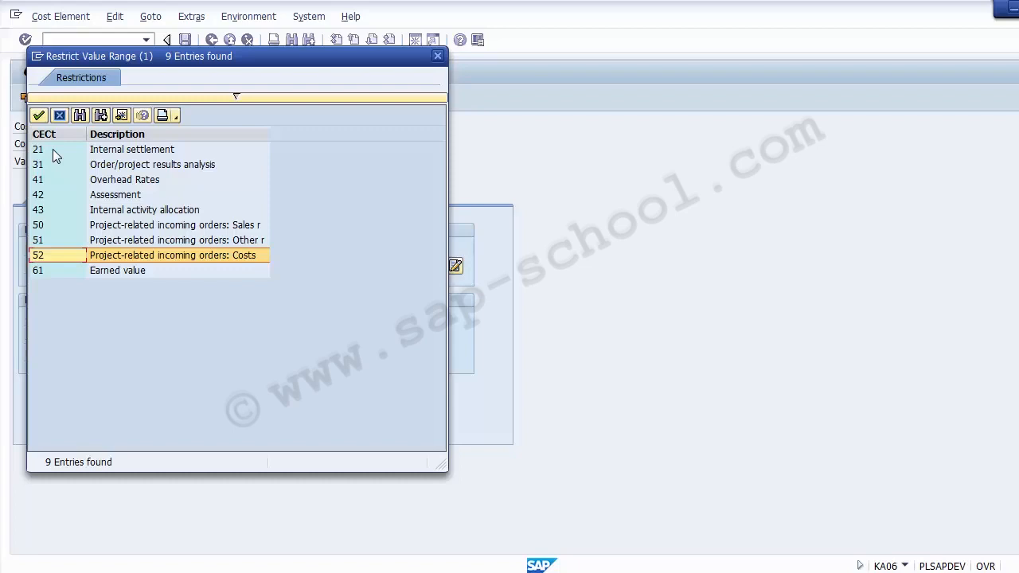
pyautogui.press('Down')
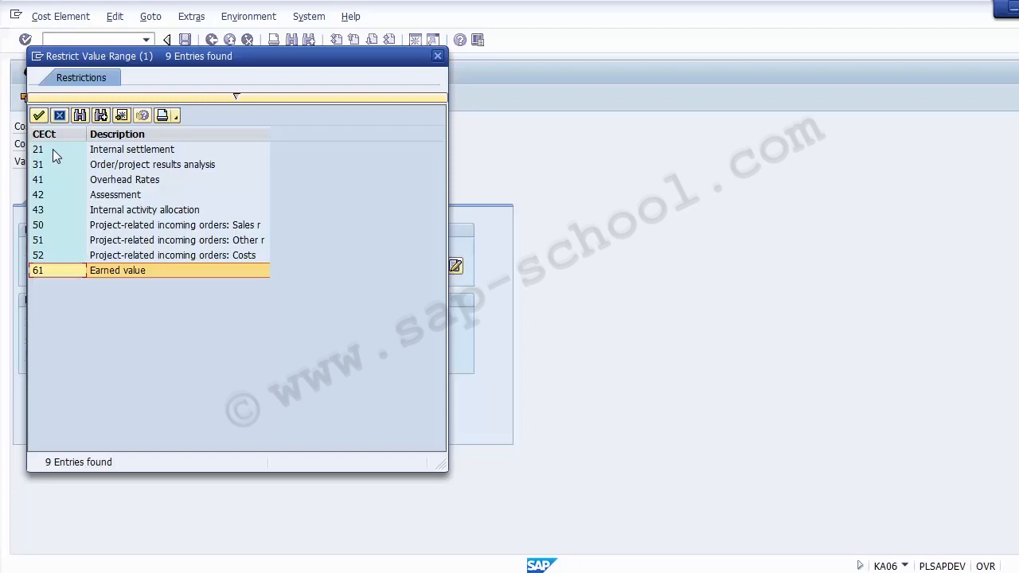
pyautogui.press('Up')
pyautogui.press('Up')
pyautogui.press('Up')
pyautogui.press('Up')
pyautogui.press('Up')
pyautogui.press('Up')
pyautogui.press('Up')
pyautogui.press('Up')
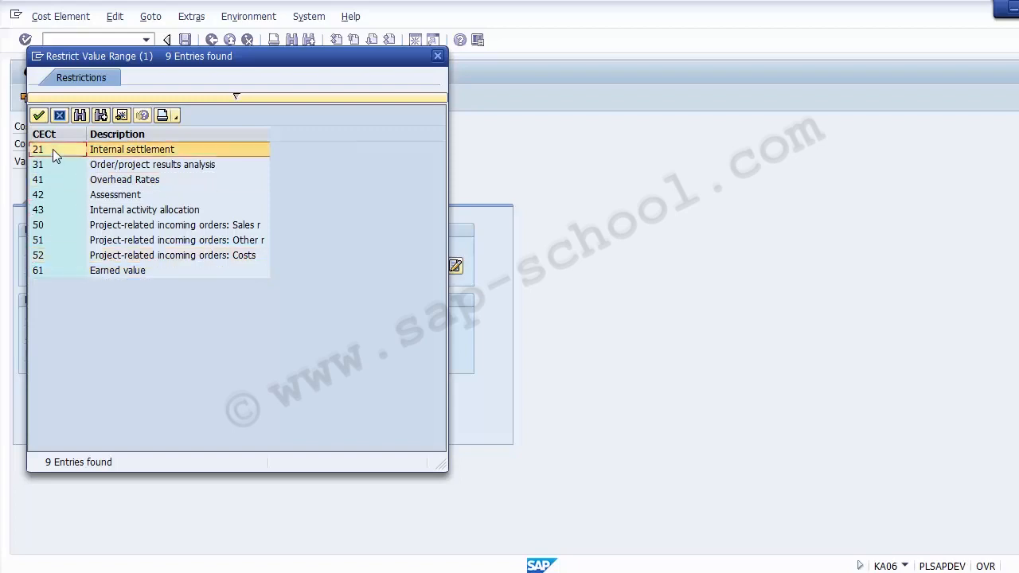
# Step: Move the value list aside and assign category 21 (Internal settlement) to cost element 900000
pyautogui.moveTo(224, 62); pyautogui.dragTo(640, 100)
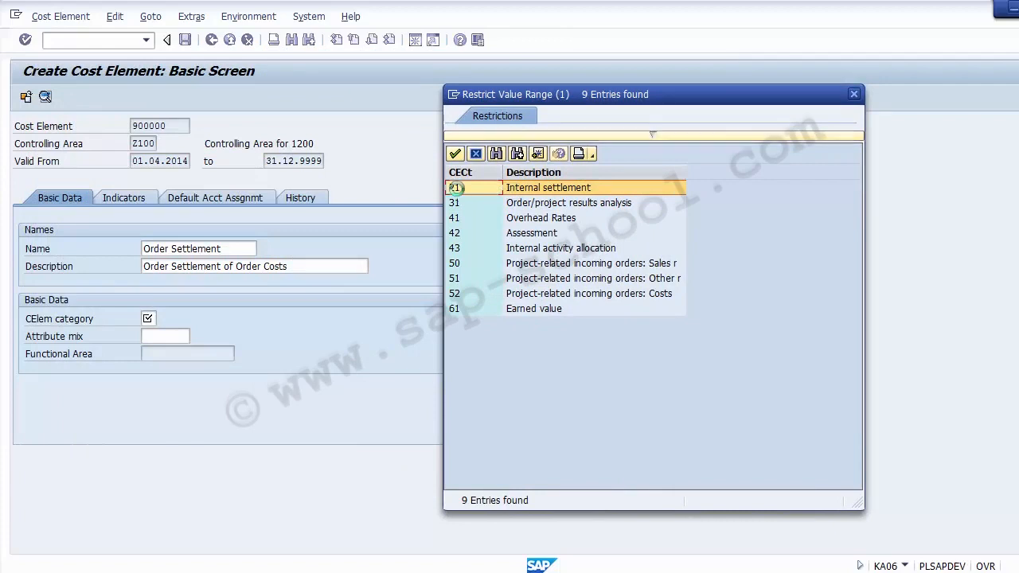
pyautogui.doubleClick(459, 189)
pyautogui.click(55, 325)
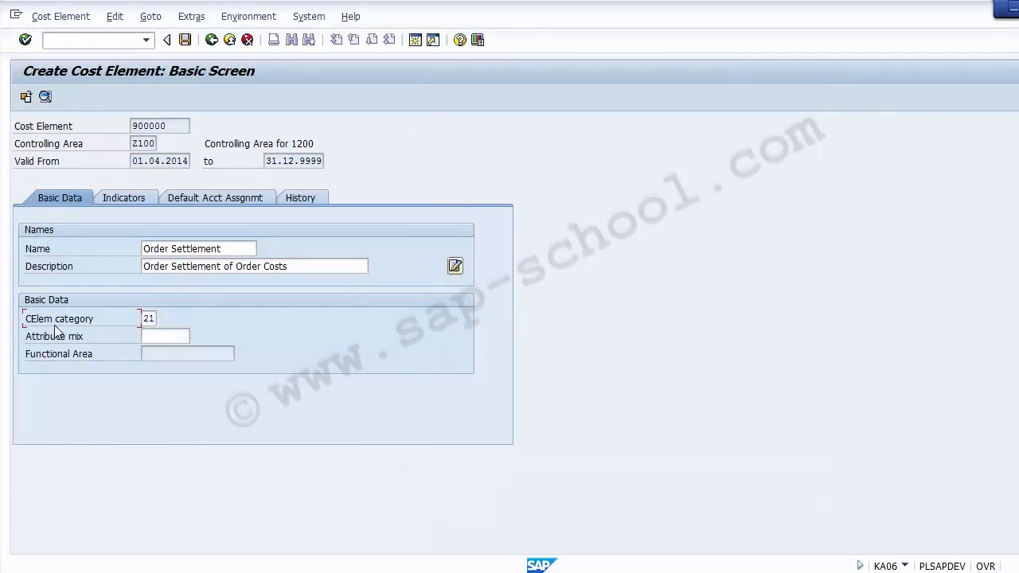
# Step: Review the consumption quantity indicators, default account assignment fields and history data of cost element 900000
pyautogui.click(121, 201)
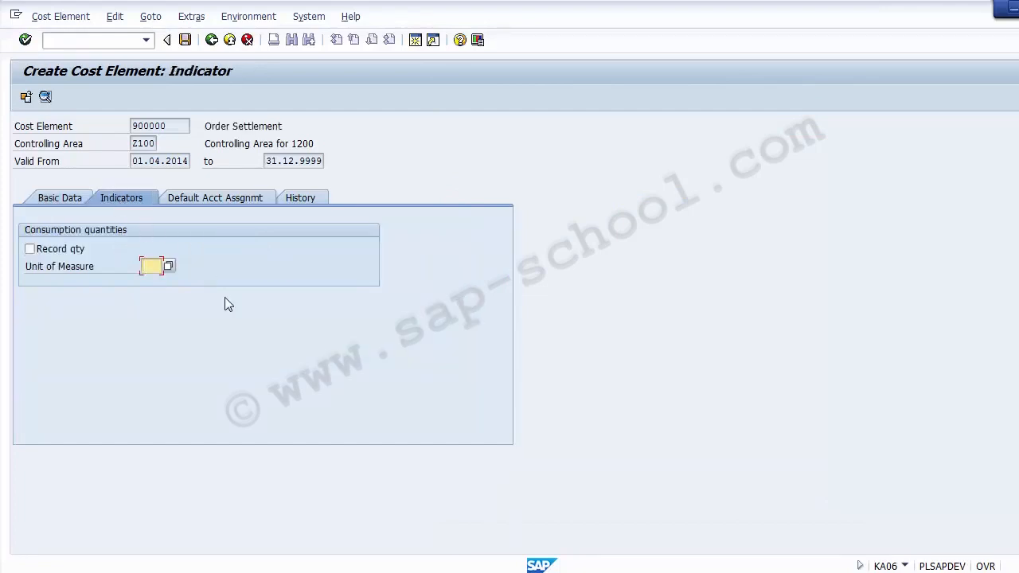
pyautogui.click(69, 252)
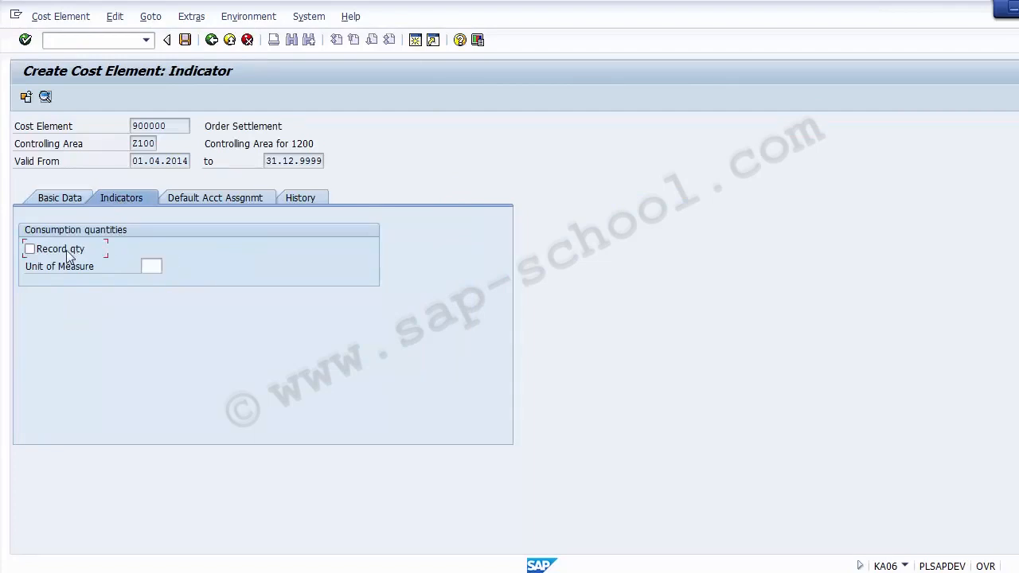
pyautogui.click(151, 266)
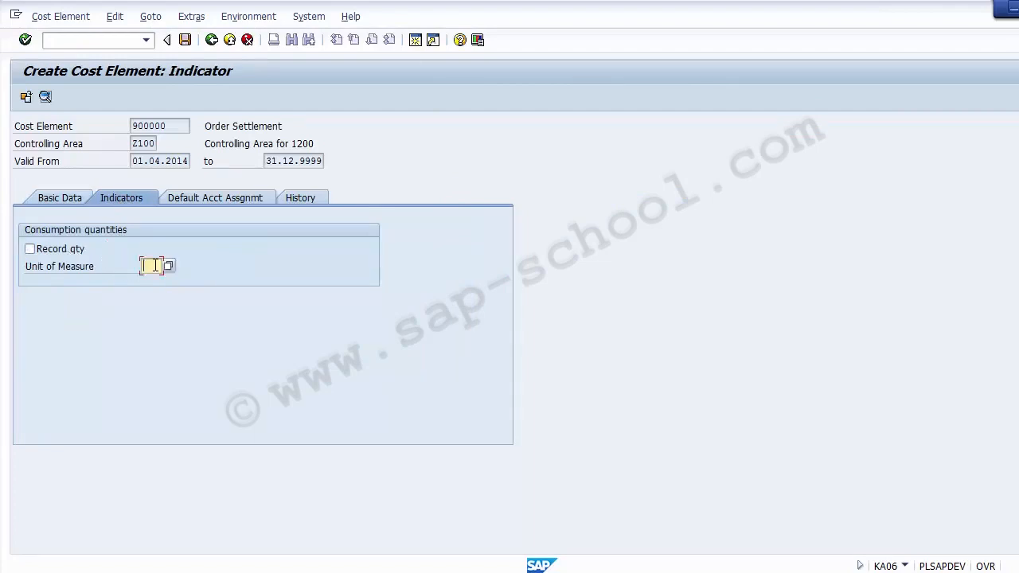
pyautogui.click(212, 198)
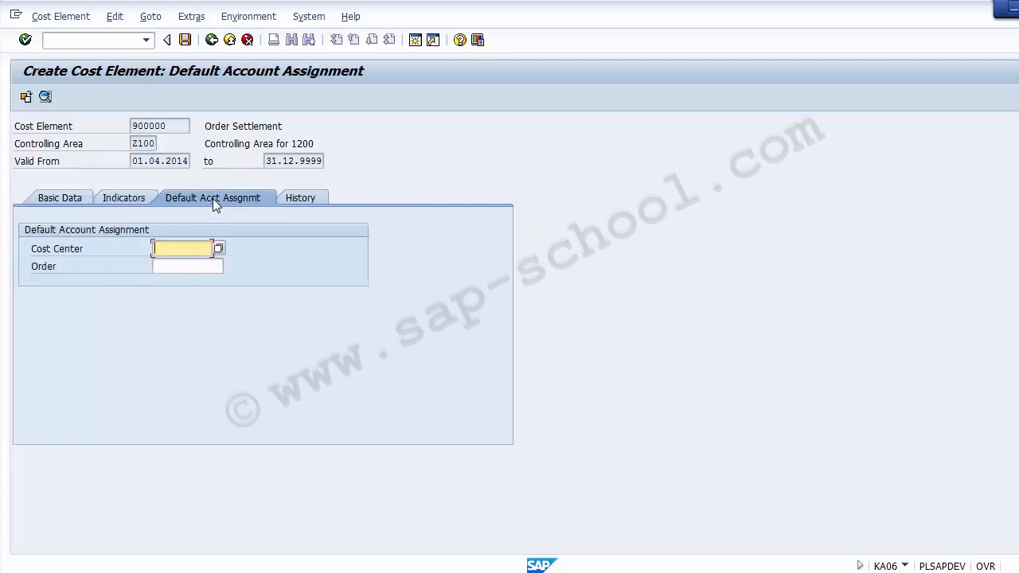
pyautogui.click(178, 266)
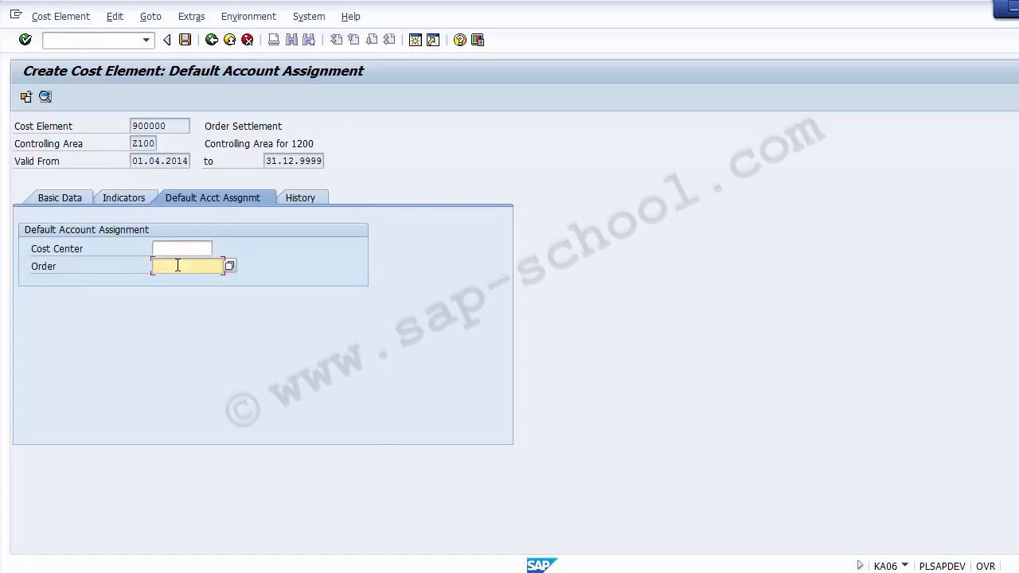
pyautogui.click(168, 252)
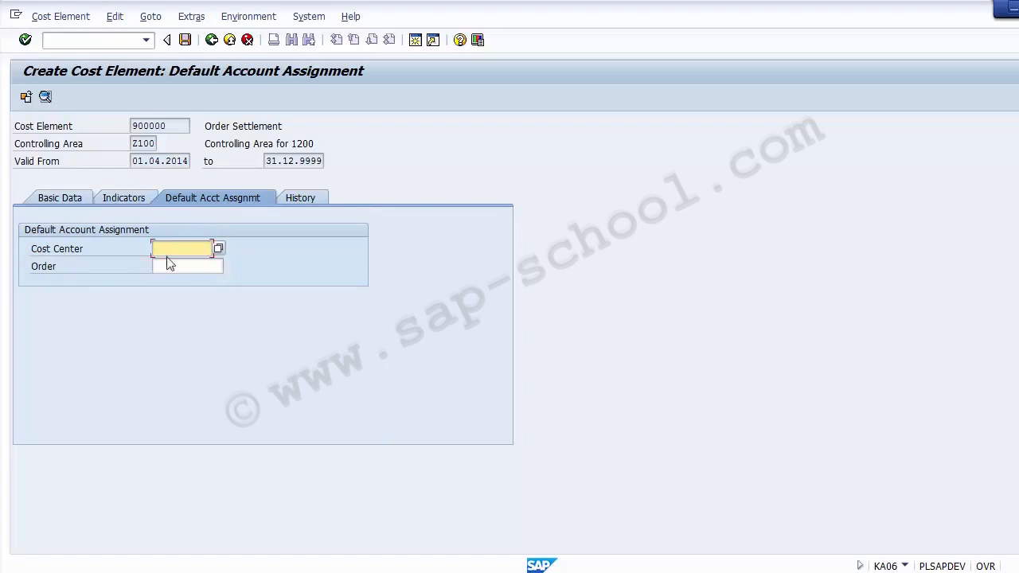
pyautogui.click(168, 267)
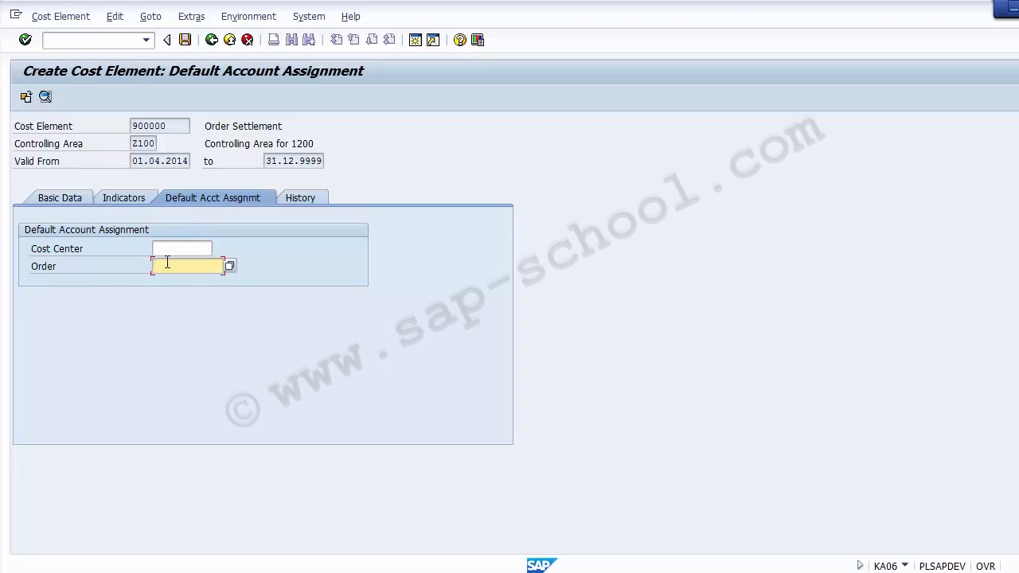
pyautogui.click(164, 251)
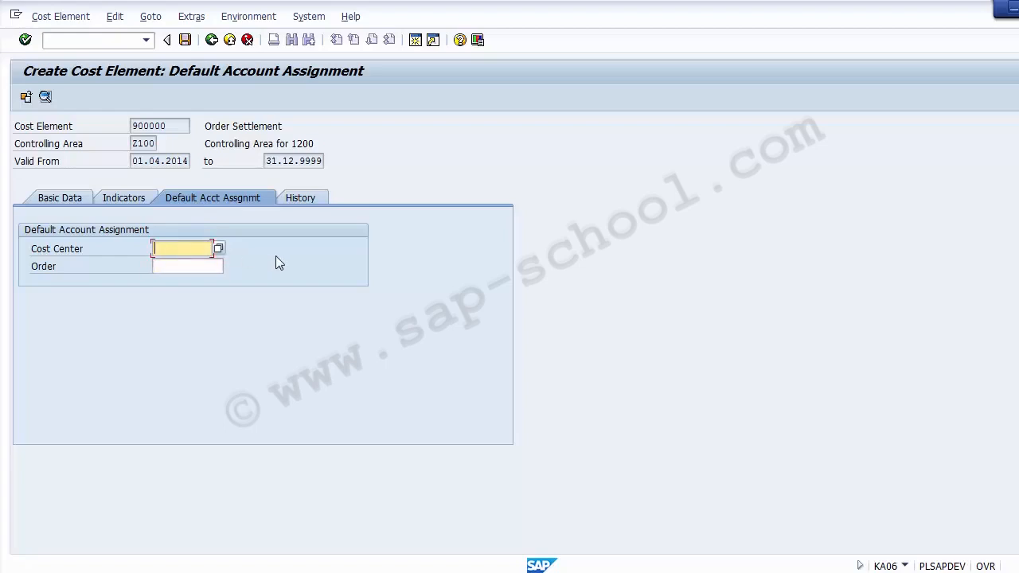
pyautogui.click(308, 198)
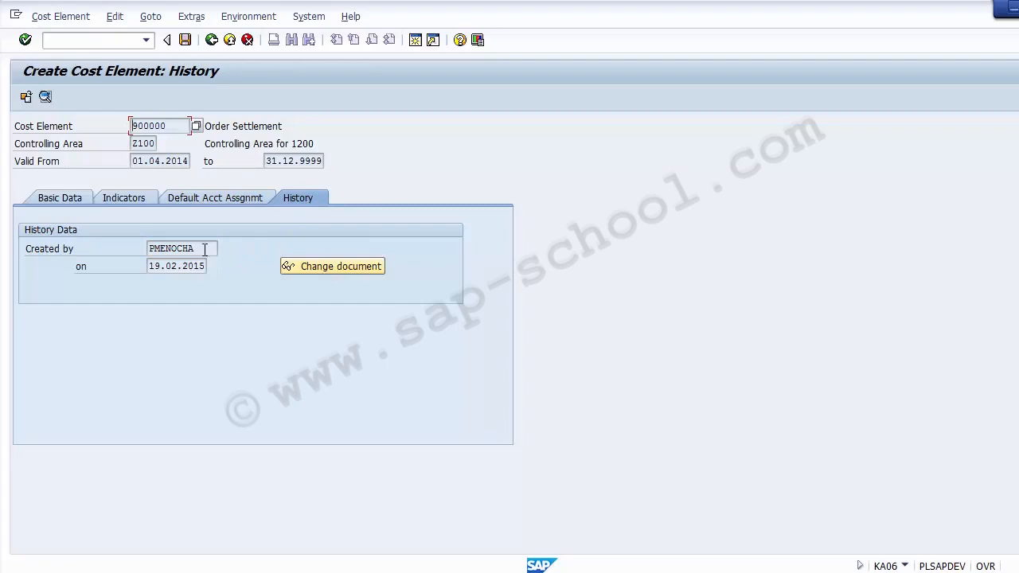
pyautogui.moveTo(205, 249); pyautogui.dragTo(206, 270)
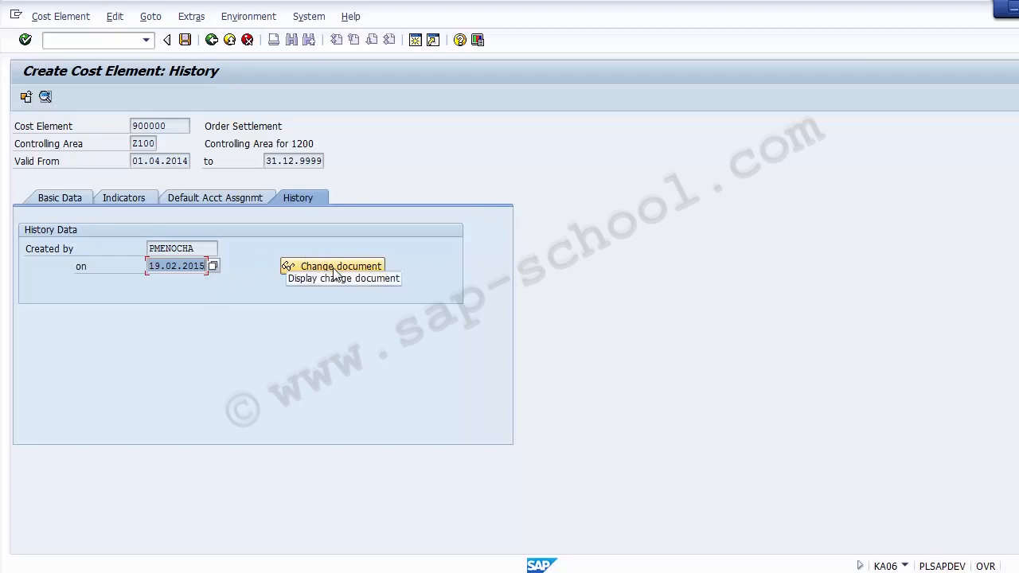
# Step: Return to the basic data of cost element 900000 and save the new secondary cost element
pyautogui.click(48, 199)
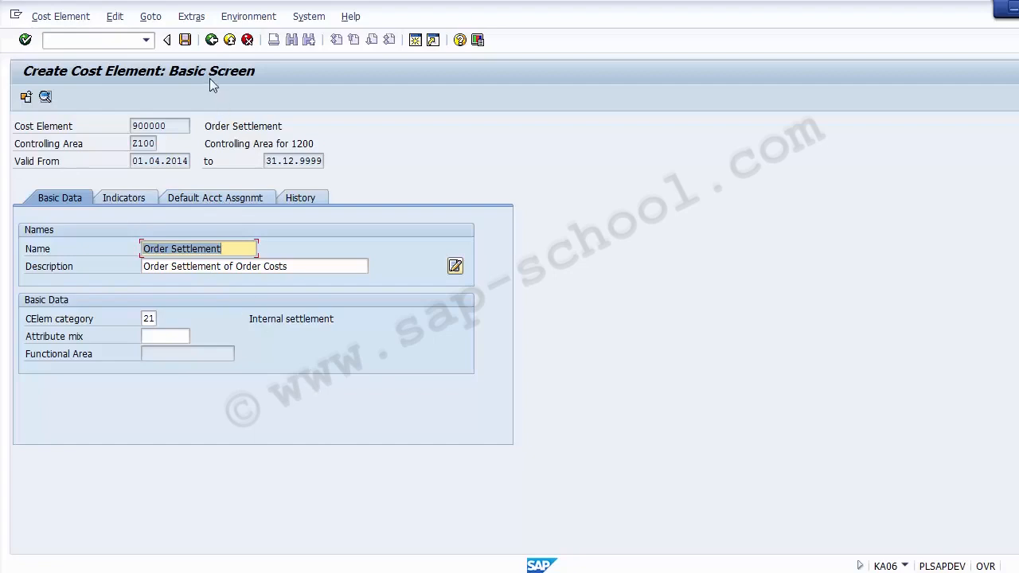
pyautogui.click(184, 40)
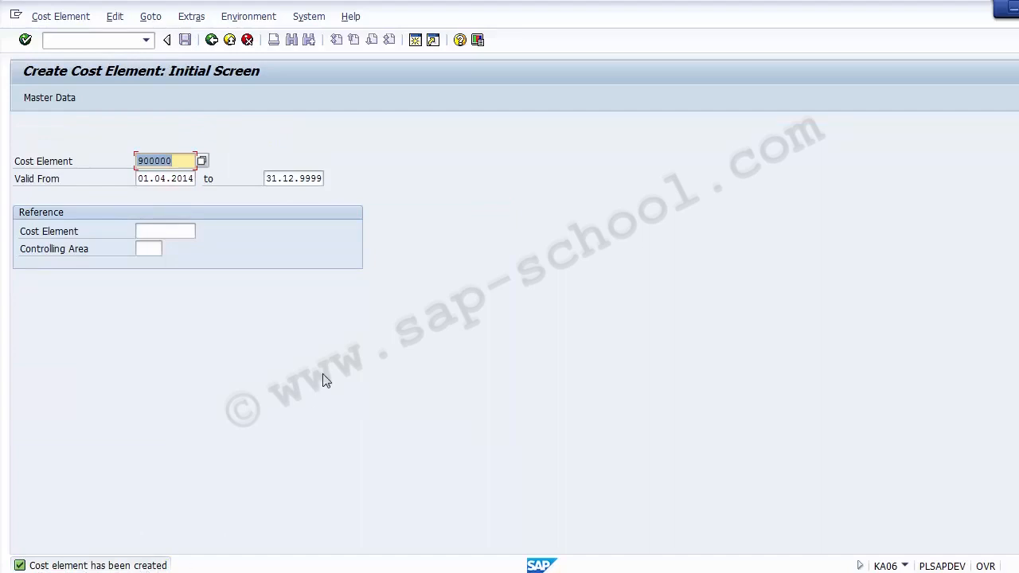
pyautogui.click(175, 277)
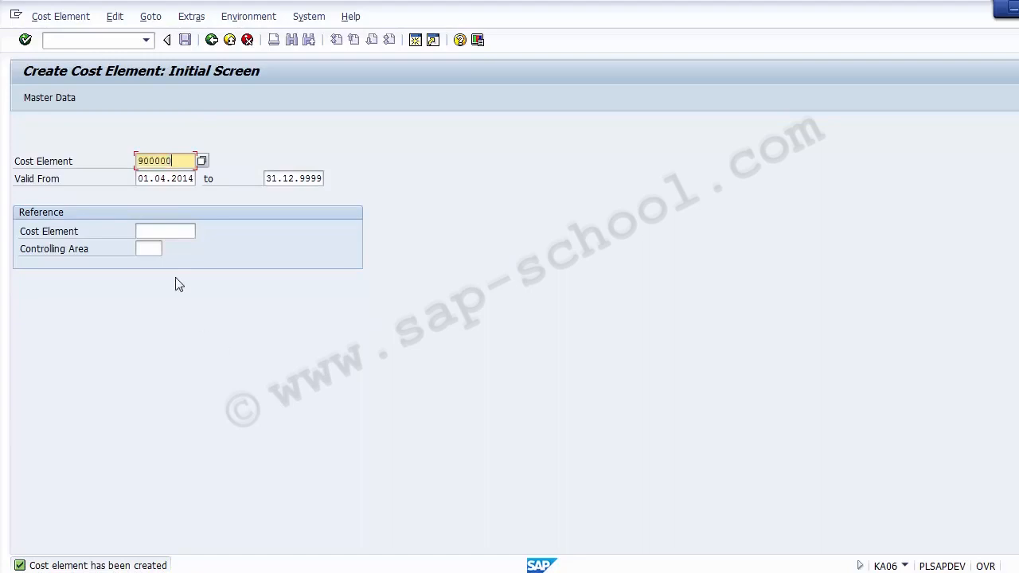
# Step: Switch to the PowerPoint slide on creating cost elements, check the secondary cost element transaction codes, and return to SAP
pyautogui.click(397, 572)
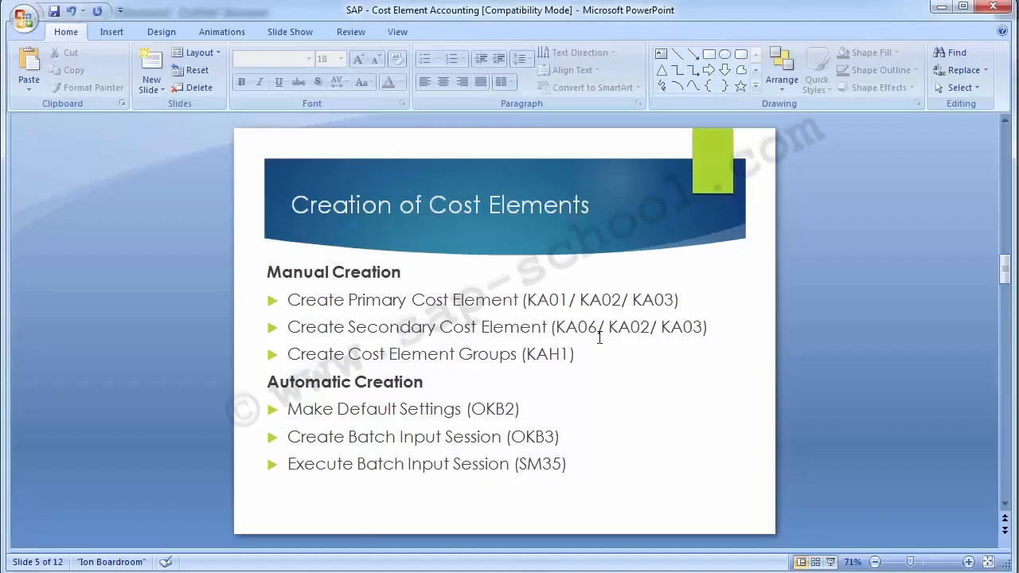
pyautogui.moveTo(608, 328); pyautogui.dragTo(703, 327)
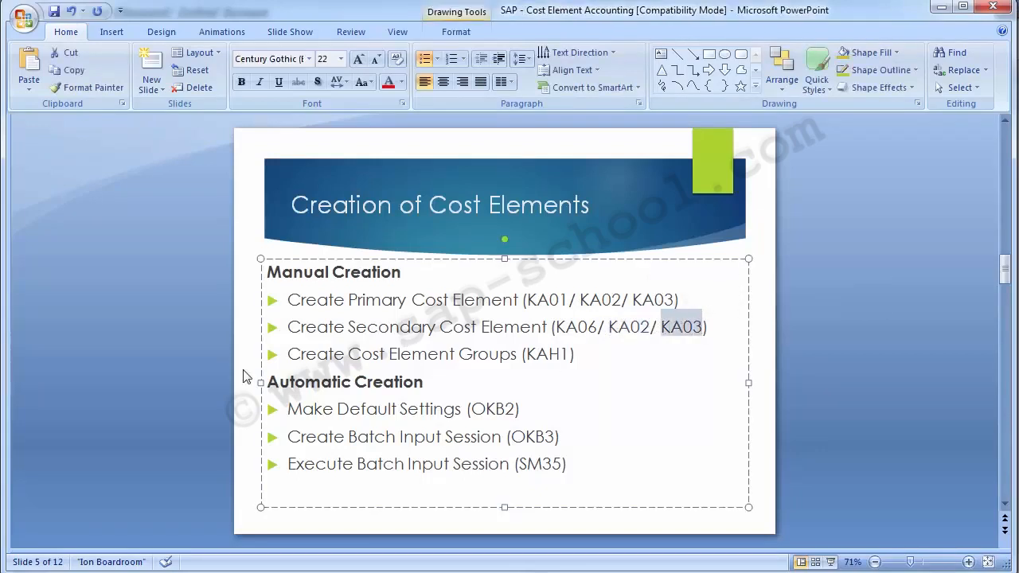
pyautogui.click(148, 343)
pyautogui.hotkey('alt', 'Tab')
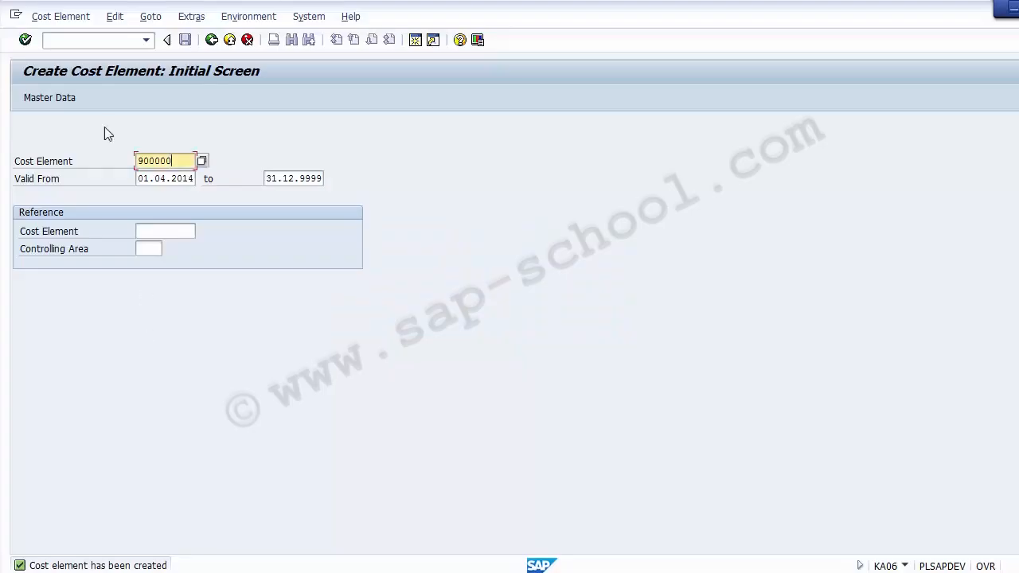
# Step: Start transaction KA02 and open cost element 900000 for changing
pyautogui.click(70, 42)
pyautogui.write('/nk')
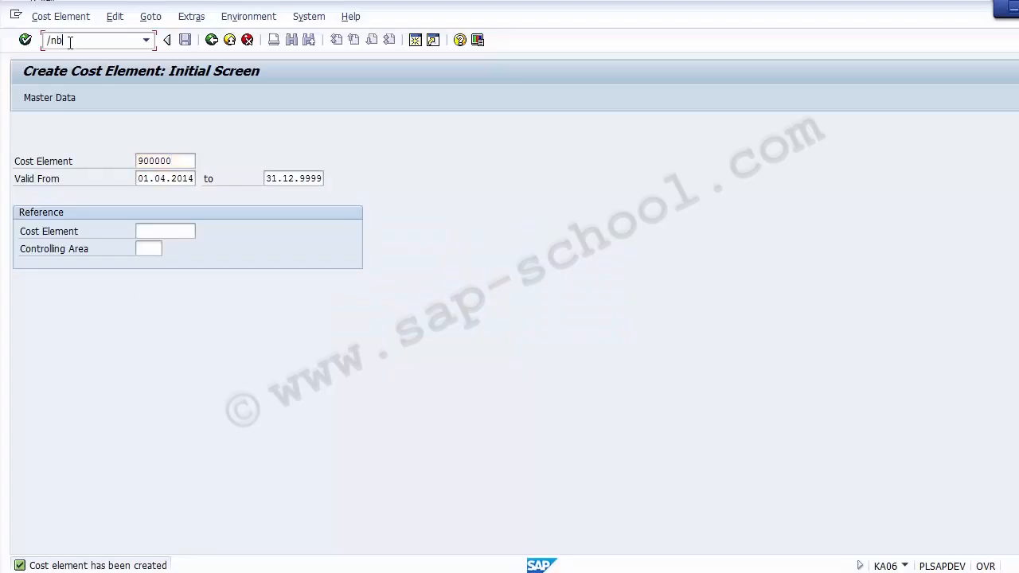
pyautogui.write('KA02')
pyautogui.press('Return')
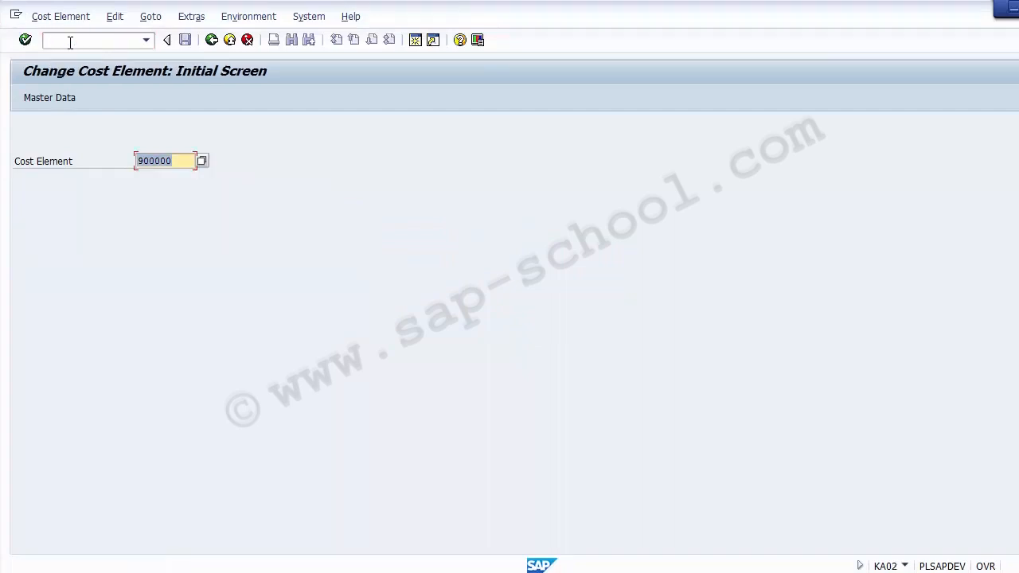
pyautogui.write('900000')
pyautogui.press('Return')
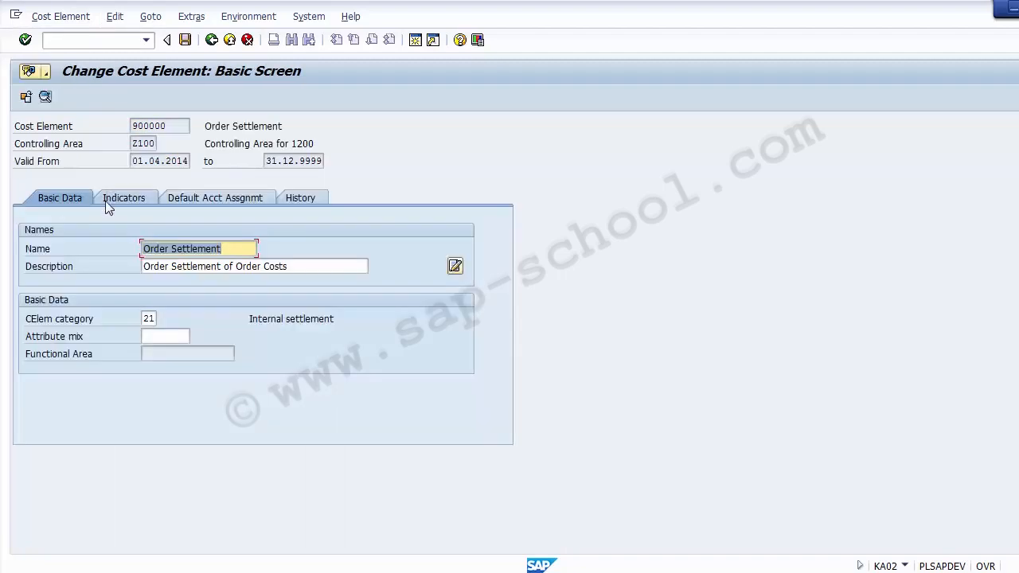
# Step: Check the indicators and default account assignment of cost element 900000, return to its basic data and save
pyautogui.click(116, 199)
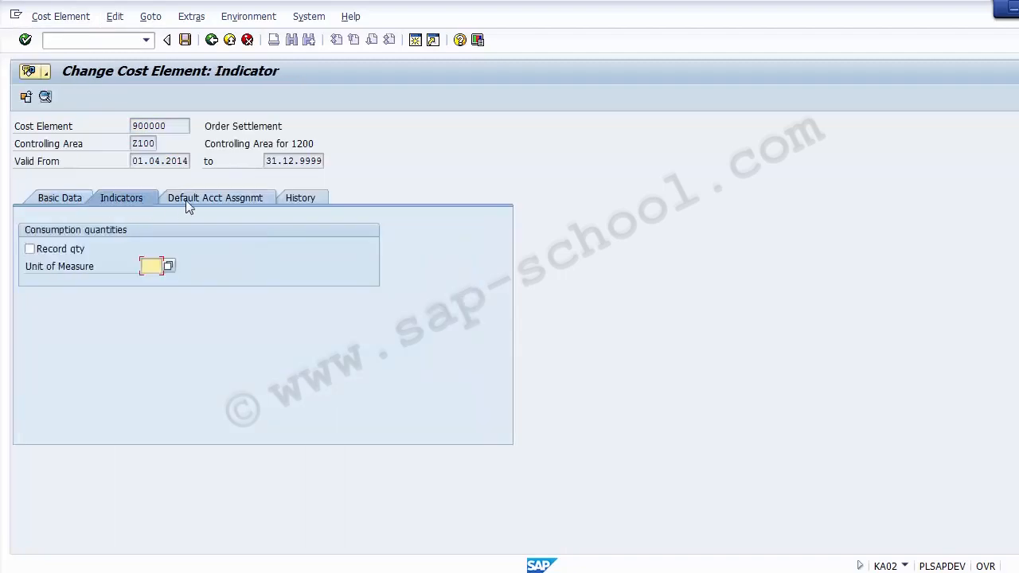
pyautogui.click(175, 201)
pyautogui.click(66, 197)
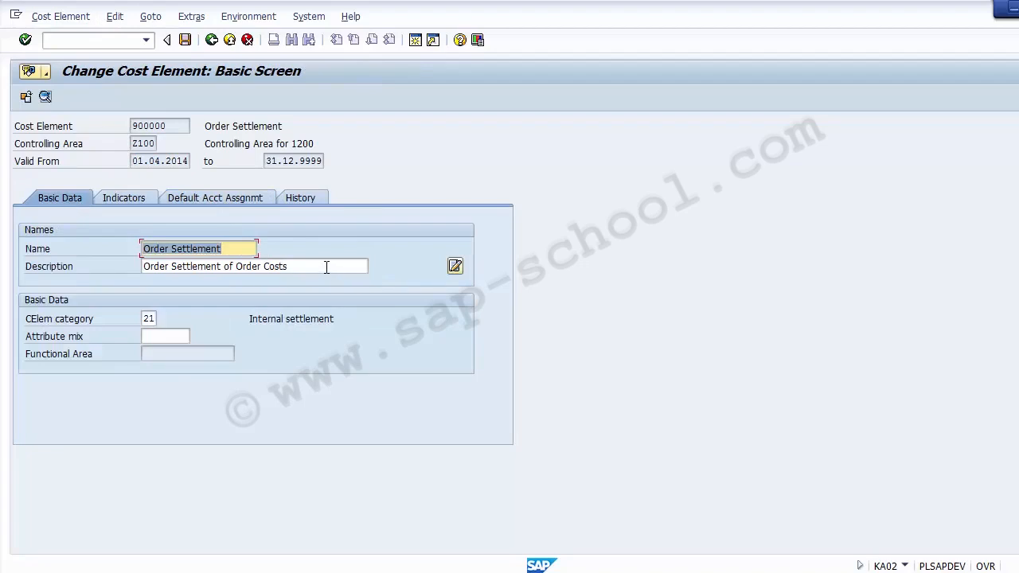
pyautogui.click(184, 41)
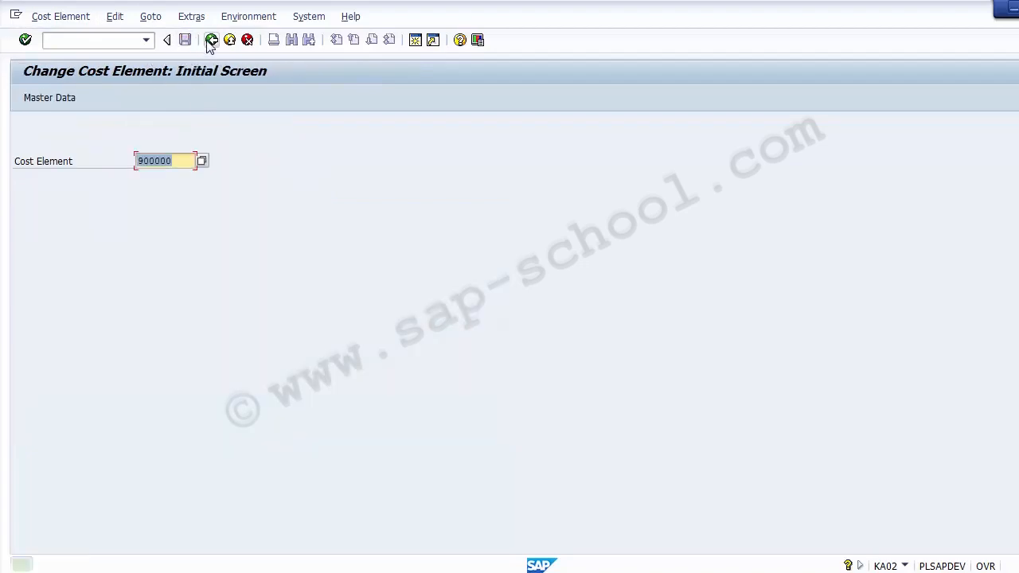
# Step: Start transaction KA03 and display cost element 900000
pyautogui.click(102, 48)
pyautogui.write('/n')
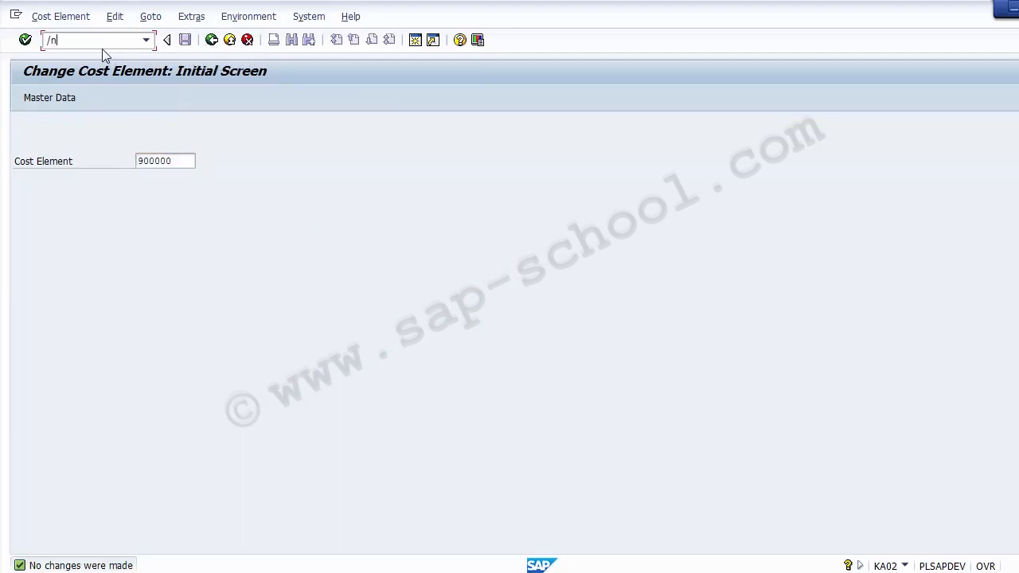
pyautogui.write('KA03')
pyautogui.press('Return')
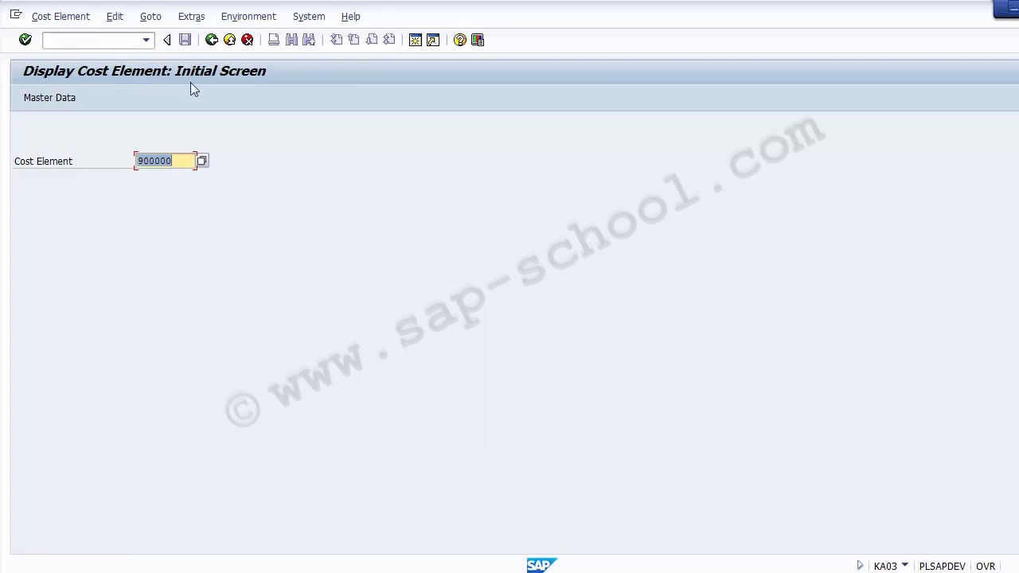
pyautogui.click(185, 163)
pyautogui.press('Return')
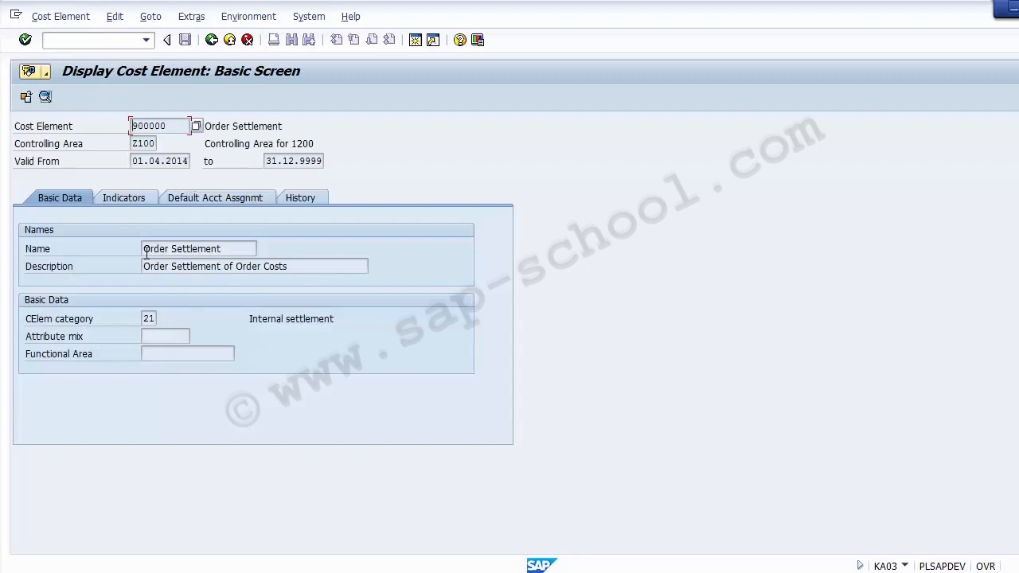
# Step: Review the indicators, default account assignment and history of the displayed cost element 900000, ending on its basic data
pyautogui.click(127, 201)
pyautogui.click(191, 198)
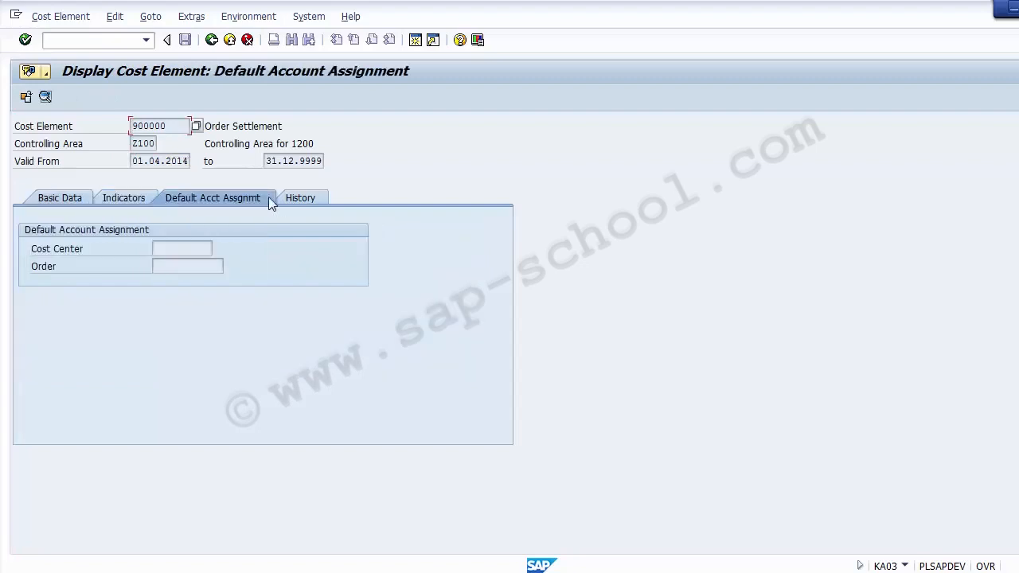
pyautogui.click(300, 199)
pyautogui.click(54, 202)
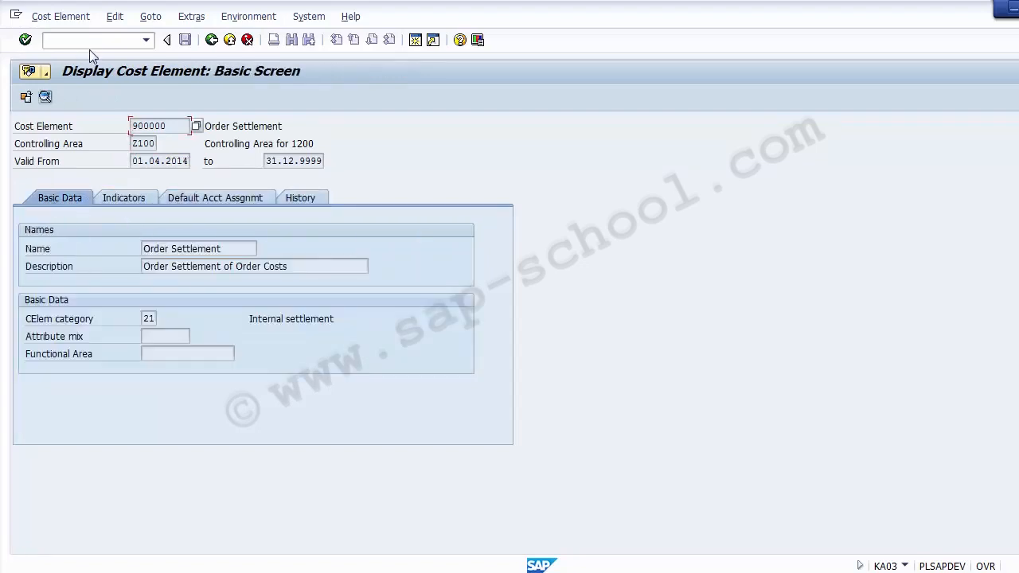
# Step: Leave the cost element display with /n and select the SAP Menu node in SAP Easy Access
pyautogui.click(93, 42)
pyautogui.write('/n')
pyautogui.press('Return')
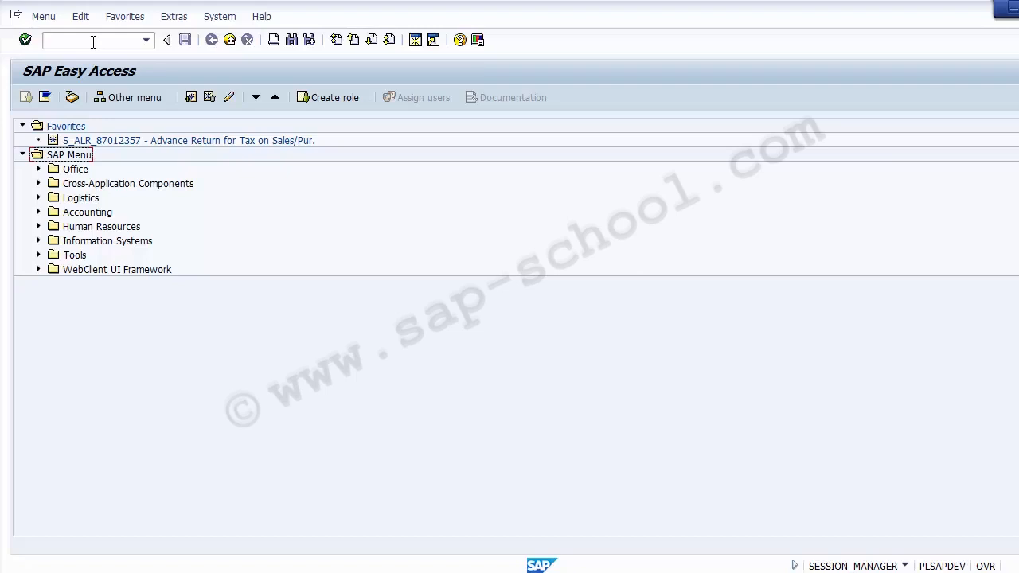
pyautogui.click(93, 41)
pyautogui.click(77, 157)
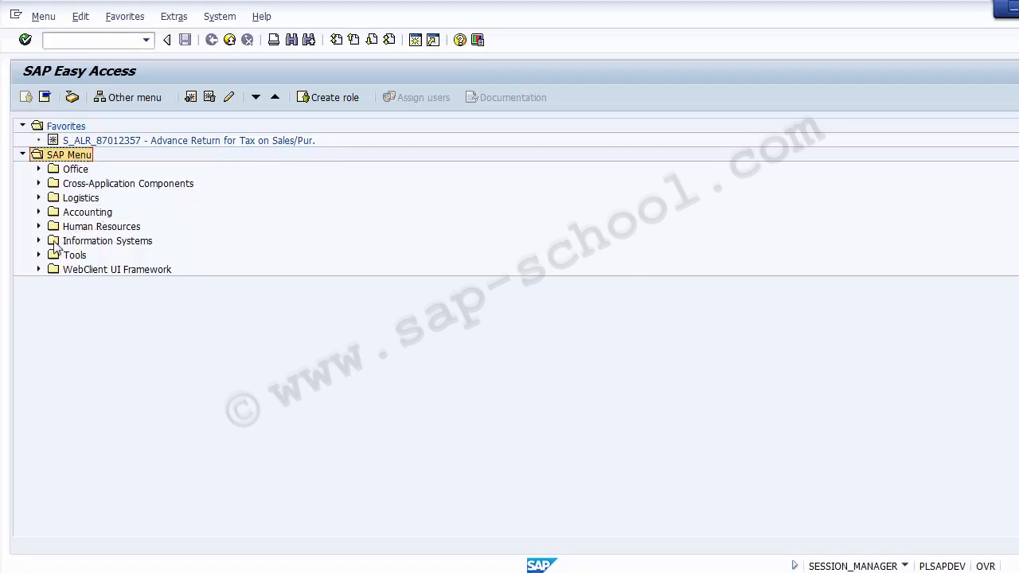
# Step: Expand the Accounting, Controlling and Cost Element Accounting folders in the SAP Menu tree
pyautogui.click(38, 212)
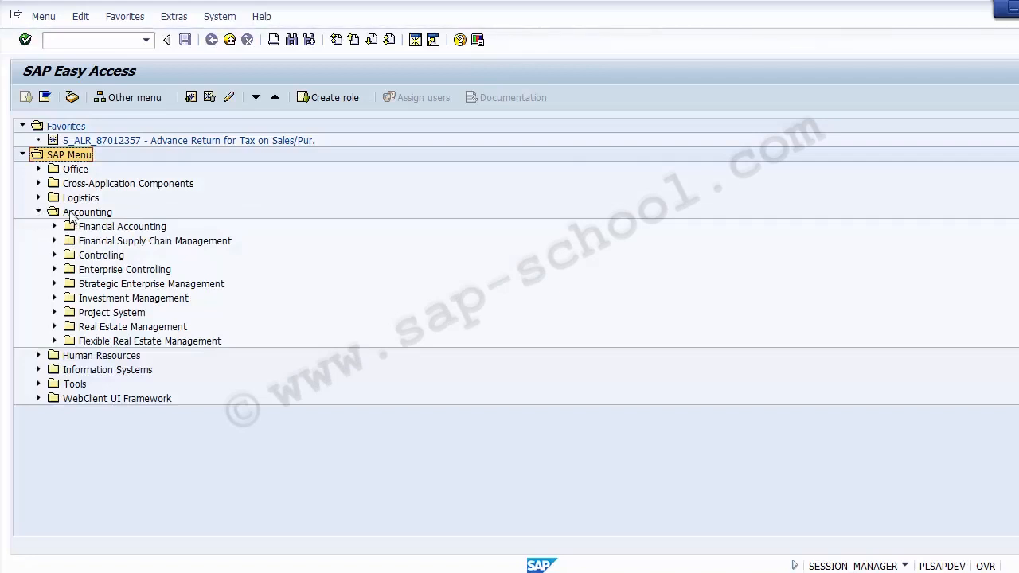
pyautogui.click(73, 214)
pyautogui.click(116, 257)
pyautogui.click(54, 256)
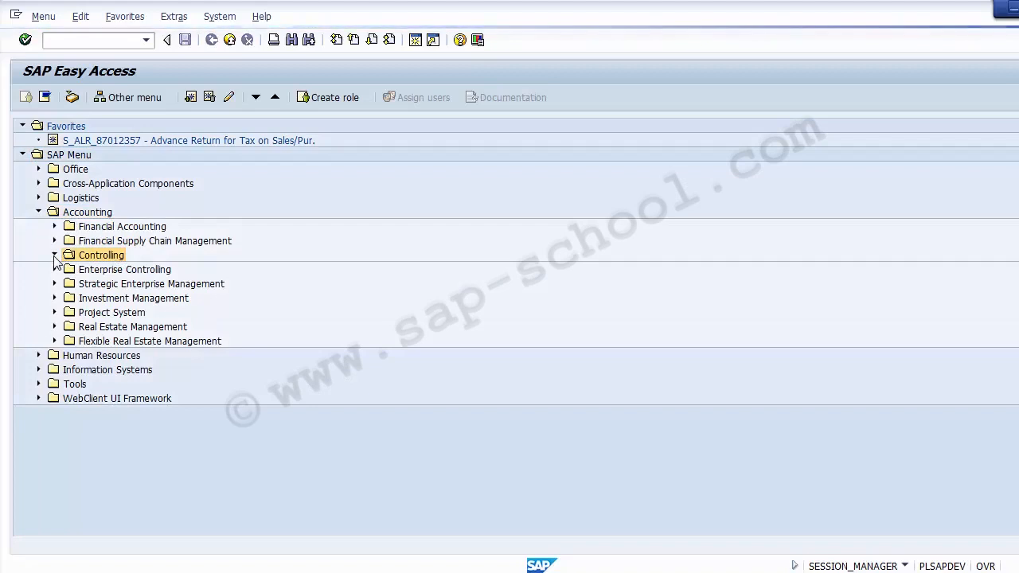
pyautogui.click(123, 273)
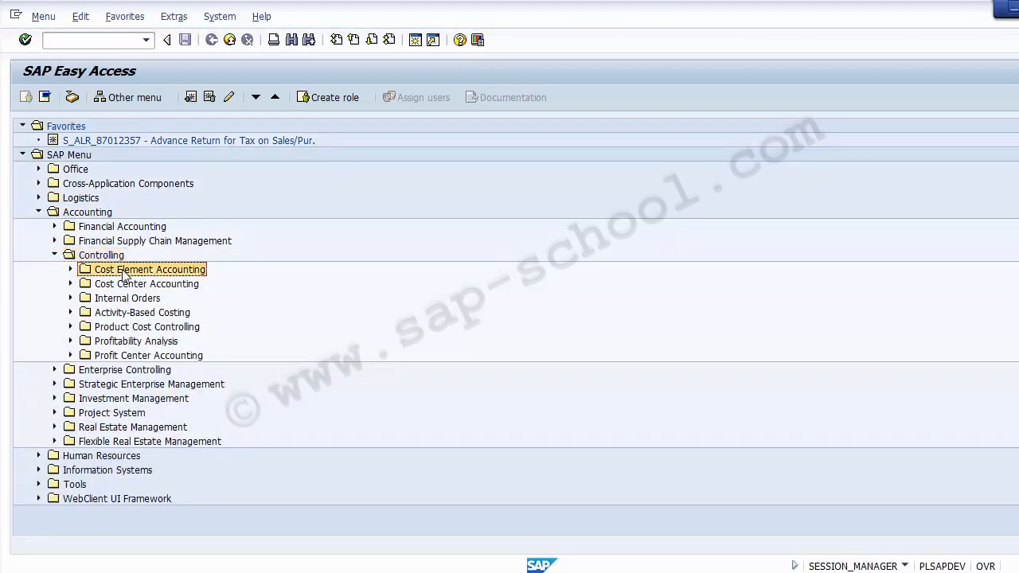
pyautogui.click(70, 270)
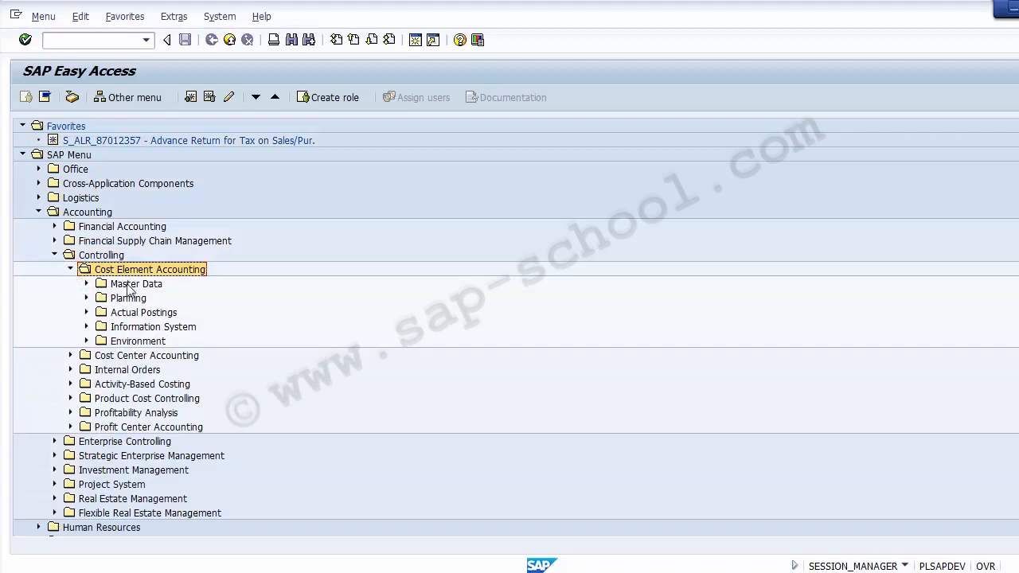
# Step: Expand Master Data, Cost Element and Individual Processing within Cost Element Accounting
pyautogui.click(129, 286)
pyautogui.click(86, 283)
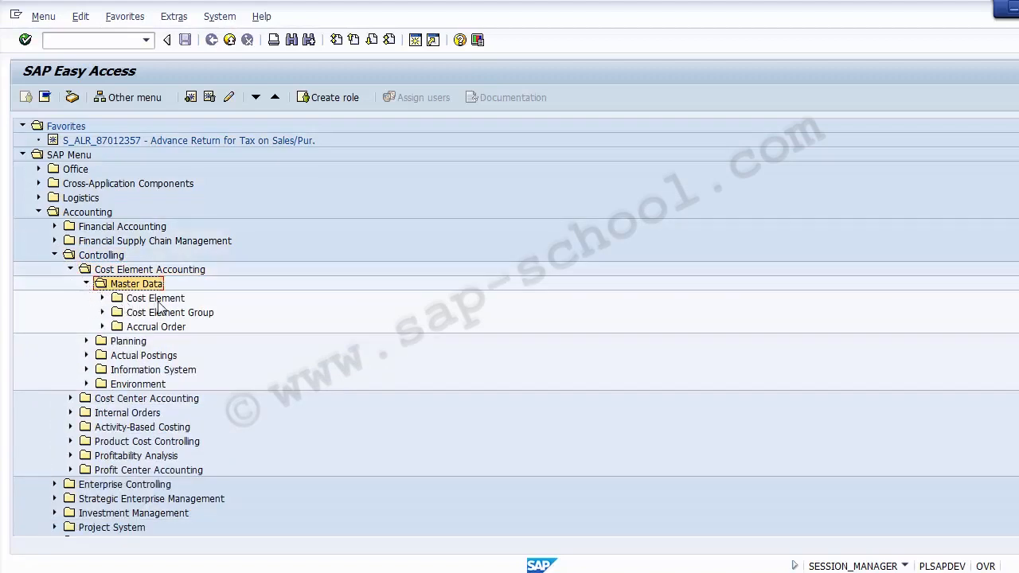
pyautogui.click(156, 299)
pyautogui.click(103, 298)
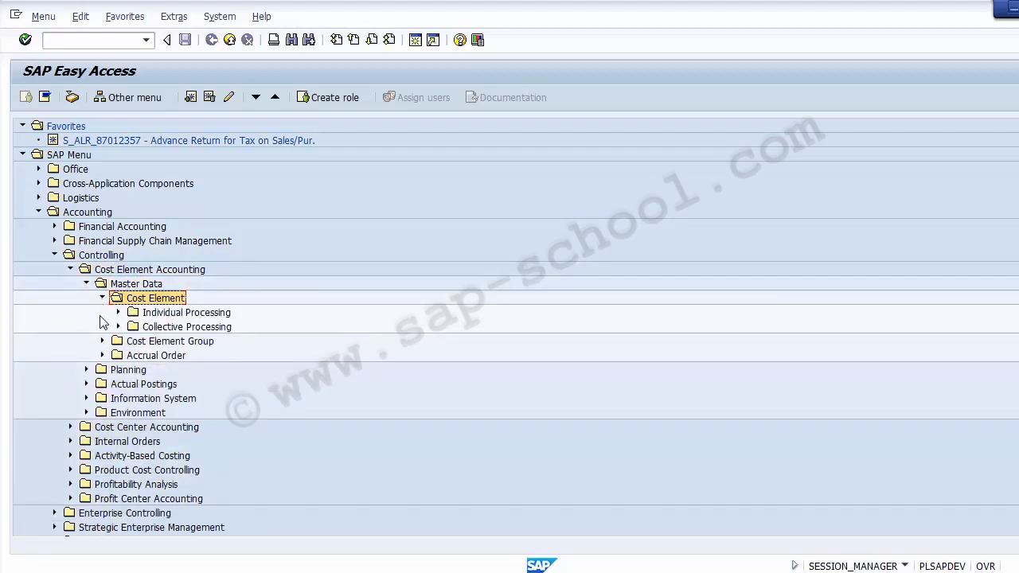
pyautogui.click(157, 316)
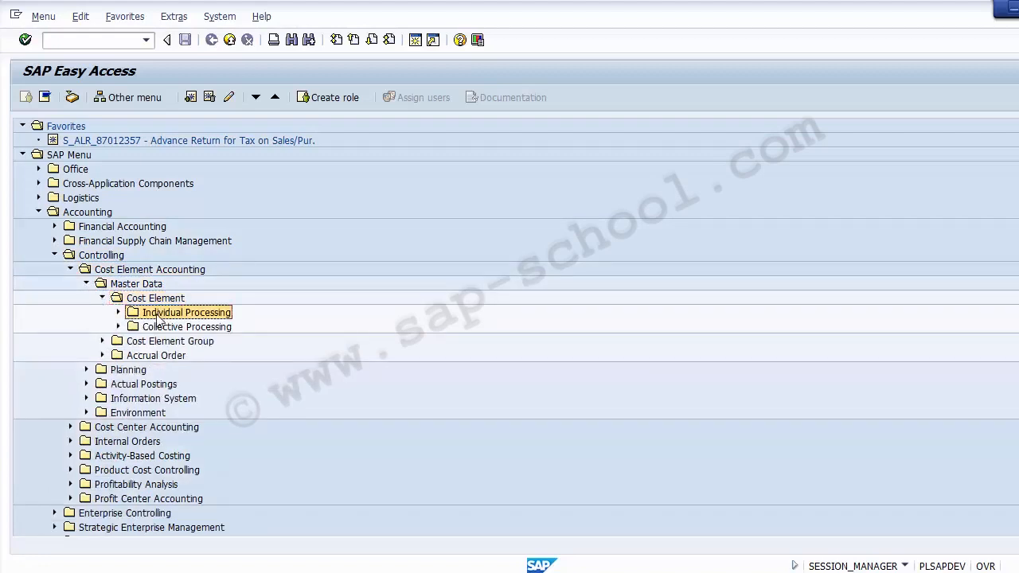
pyautogui.click(118, 312)
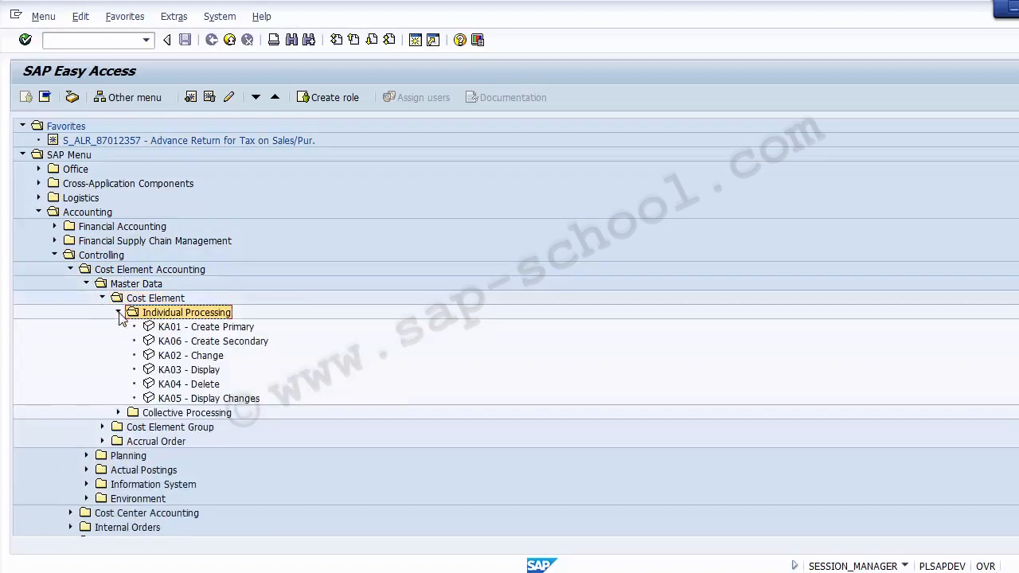
# Step: Examine the individual processing transactions for cost elements, covering KA01, KA06, KA02, KA03 and KA04
pyautogui.click(250, 329)
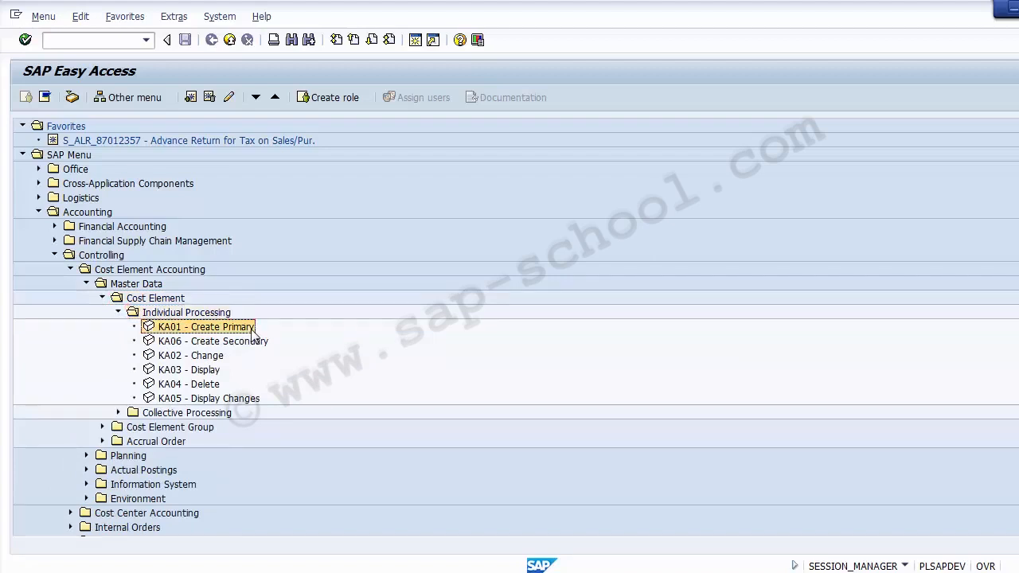
pyautogui.click(209, 344)
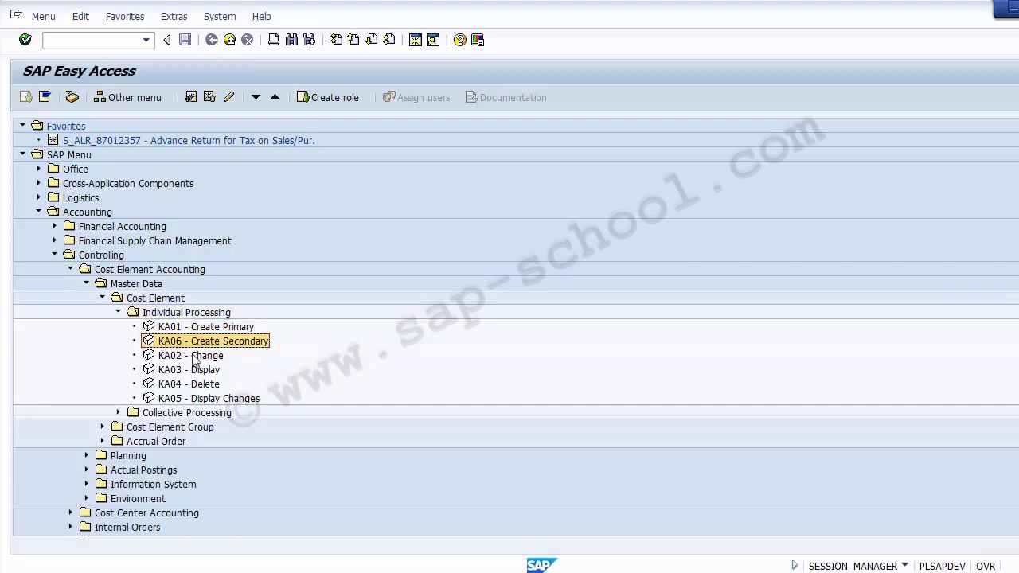
pyautogui.click(205, 359)
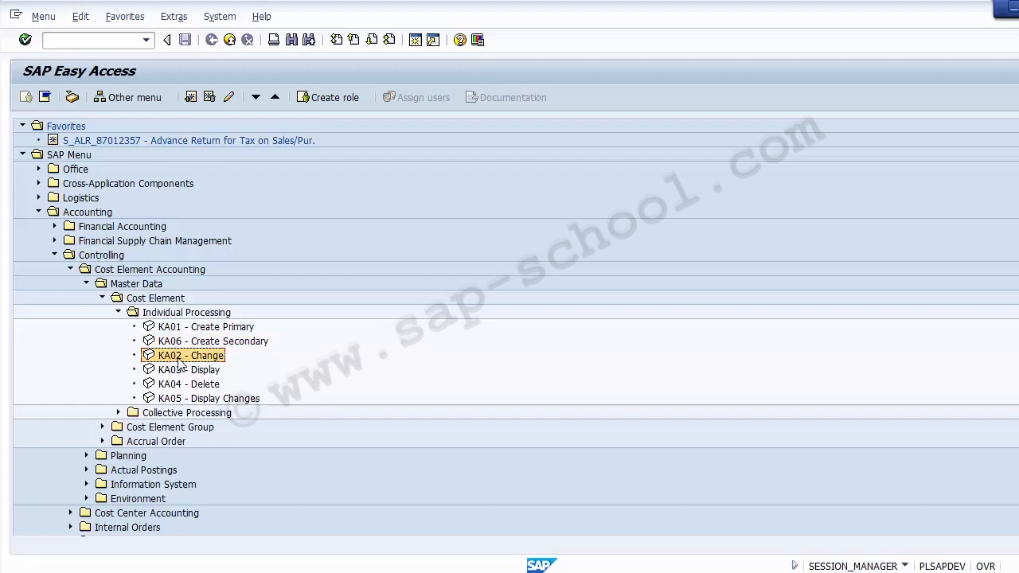
pyautogui.click(210, 371)
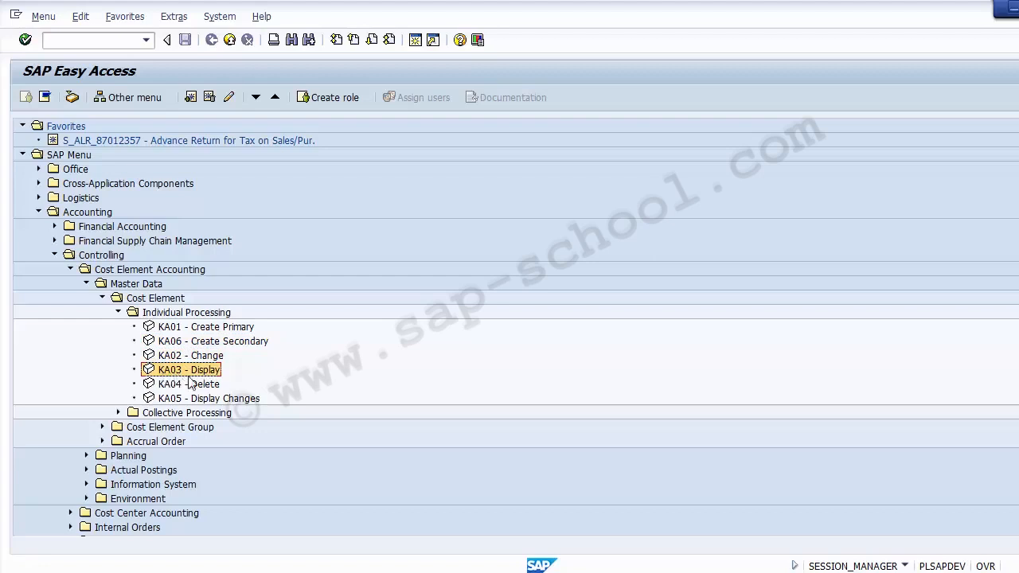
pyautogui.click(203, 386)
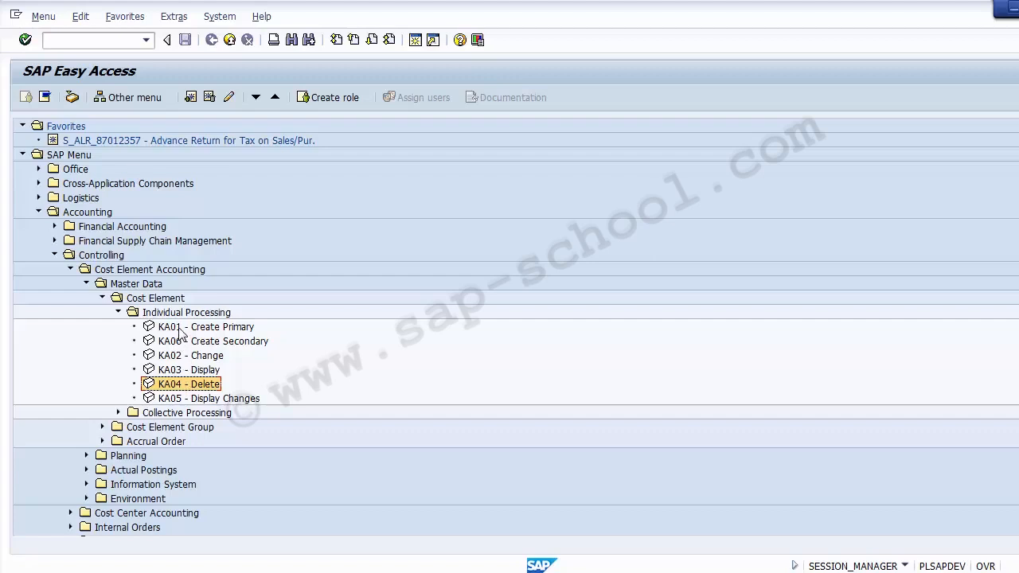
pyautogui.click(137, 301)
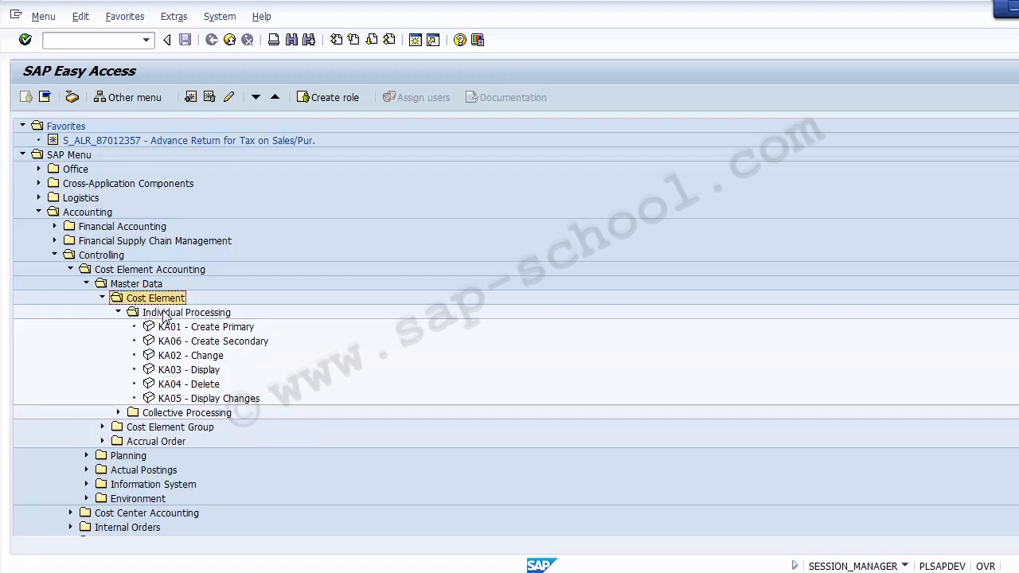
pyautogui.click(198, 327)
pyautogui.click(201, 342)
pyautogui.click(204, 356)
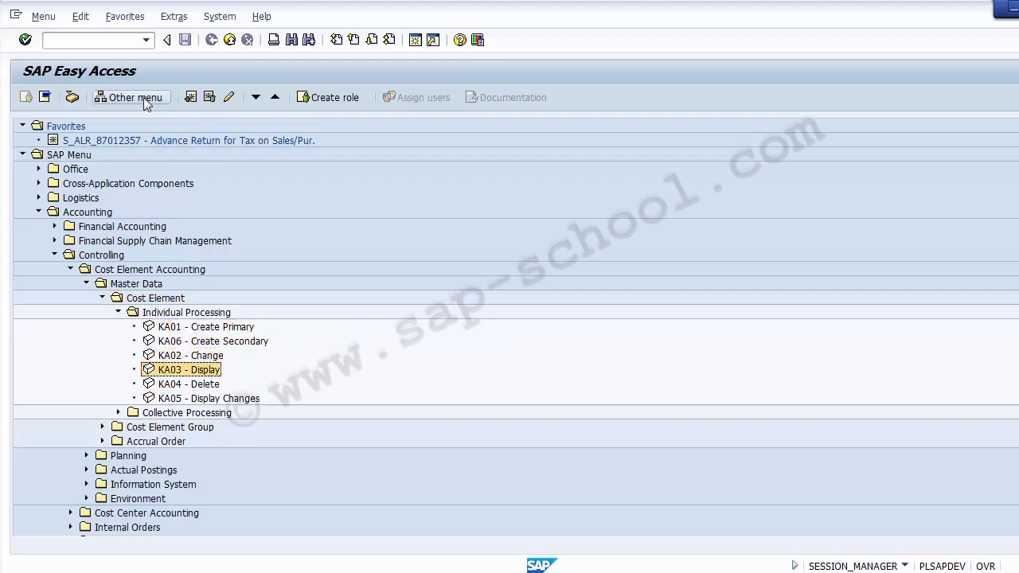
# Step: Leave the SAP Easy Access menu with /n and start transaction FS00 for central G/L account editing
pyautogui.click(96, 41)
pyautogui.write('/n')
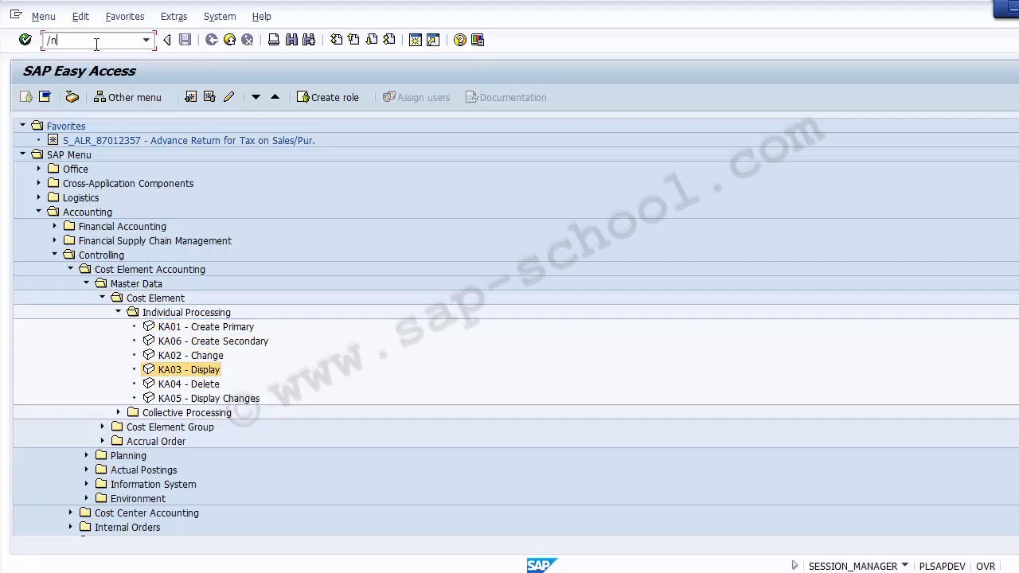
pyautogui.press('Return')
pyautogui.write('FS')
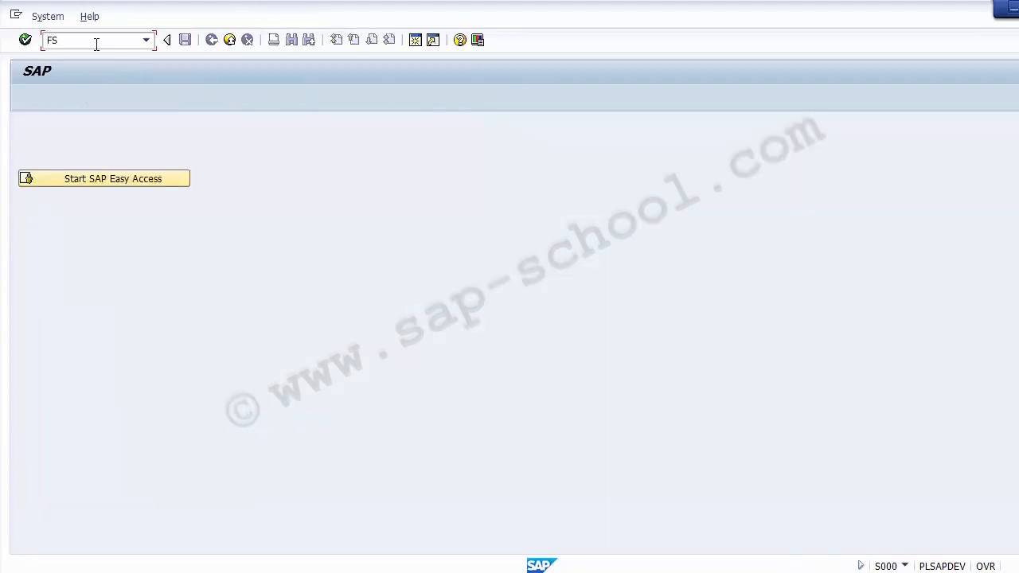
pyautogui.write('00')
pyautogui.press('Return')
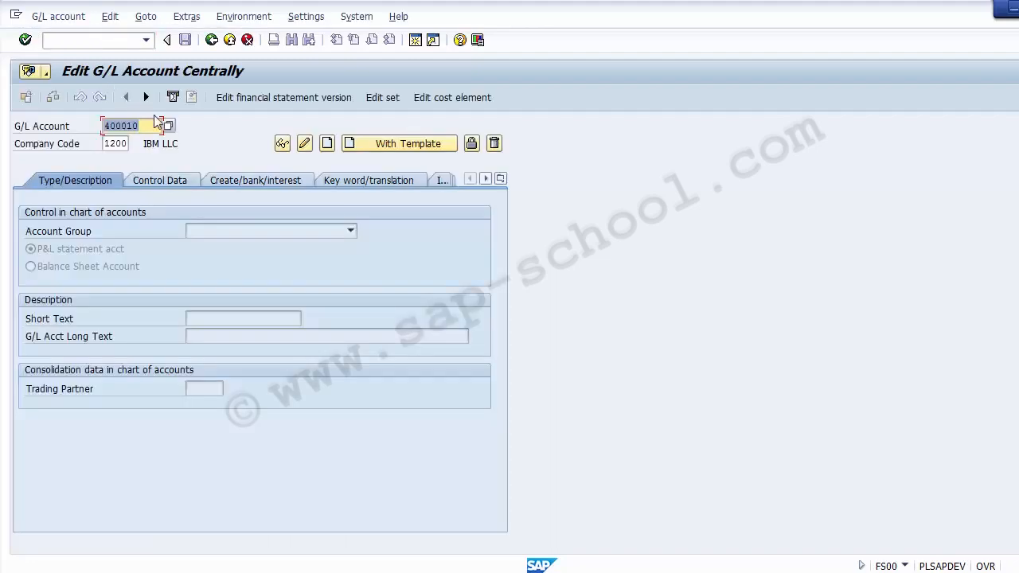
# Step: Look up the G/L accounts of company code 1200 and choose account 300030
pyautogui.press('F4')
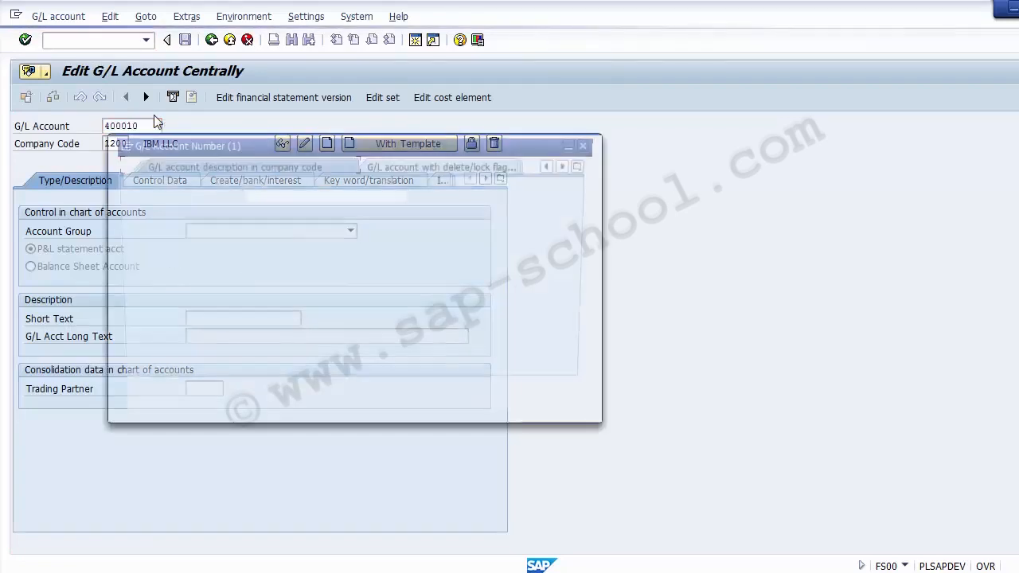
pyautogui.press('Return')
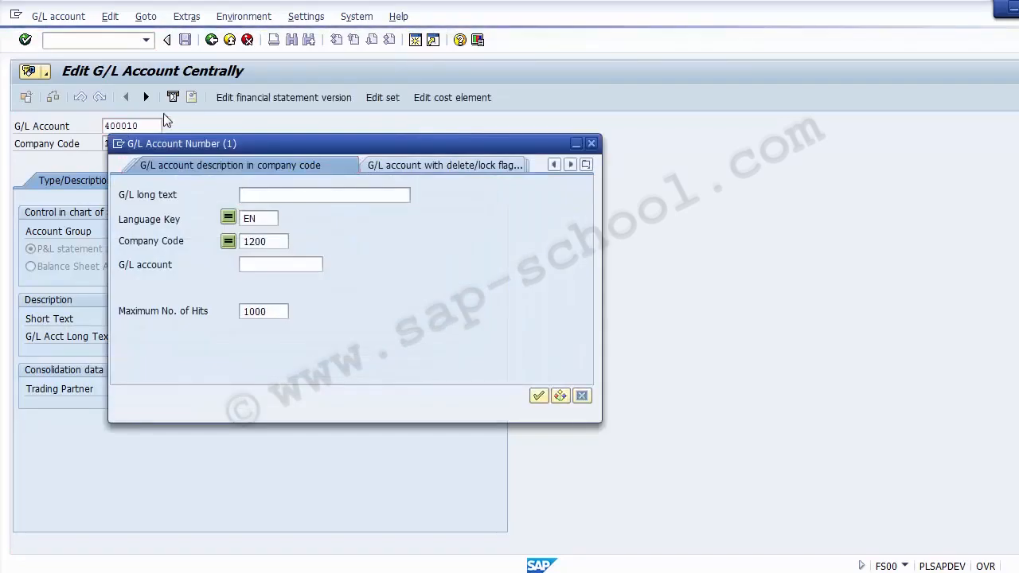
pyautogui.click(132, 252)
pyautogui.doubleClick(137, 252)
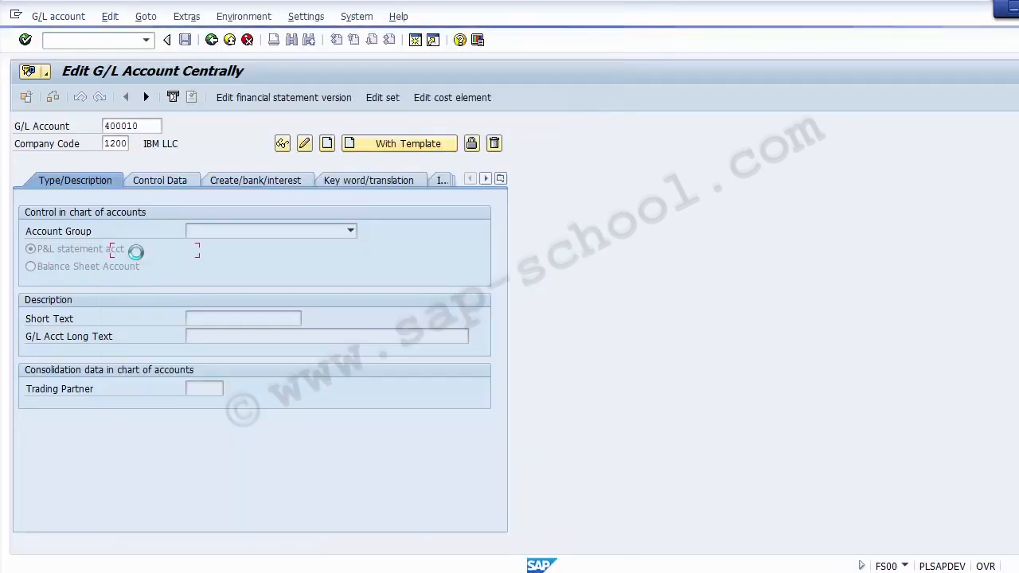
pyautogui.click(154, 127)
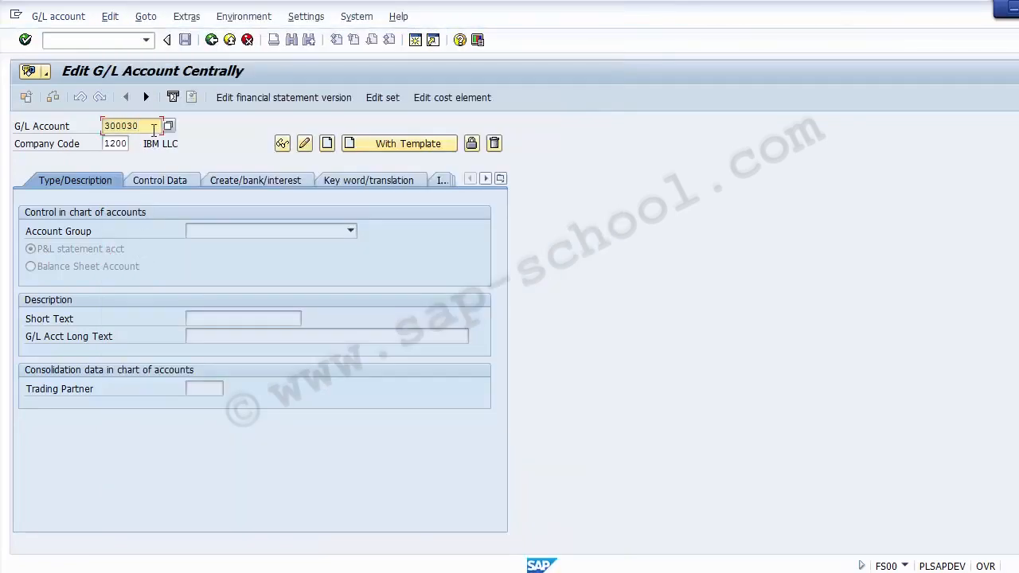
# Step: Display G/L account 300030 and examine its account group, short text and P&L statement setting
pyautogui.press('Return')
pyautogui.click(243, 231)
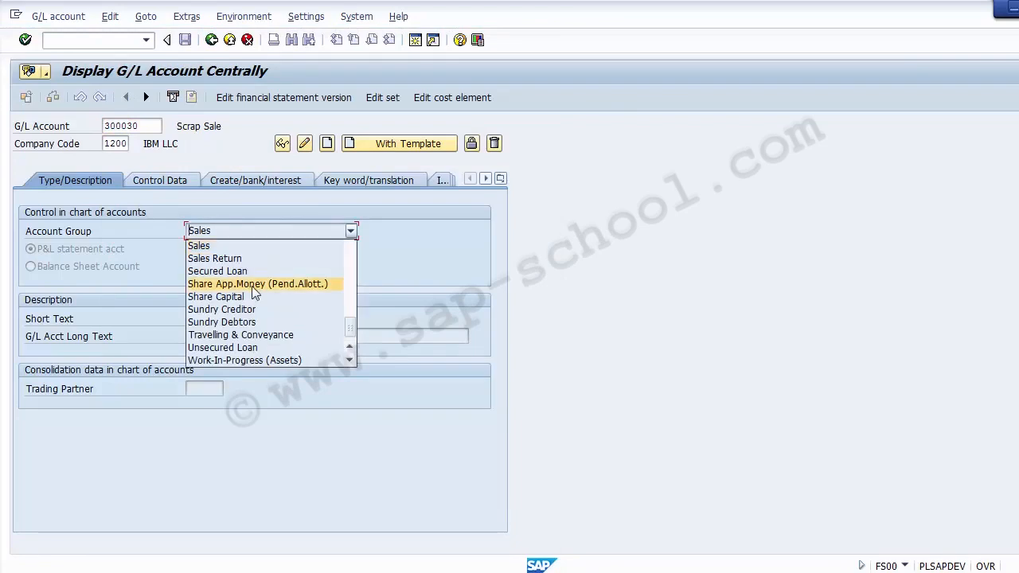
pyautogui.click(245, 240)
pyautogui.click(230, 318)
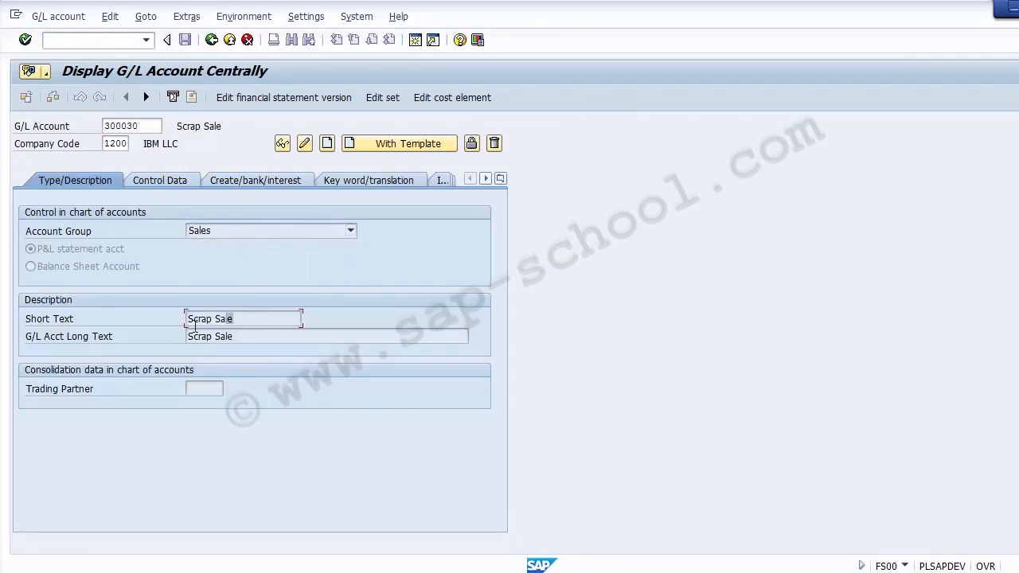
pyautogui.moveTo(203, 325); pyautogui.dragTo(173, 325)
pyautogui.click(160, 251)
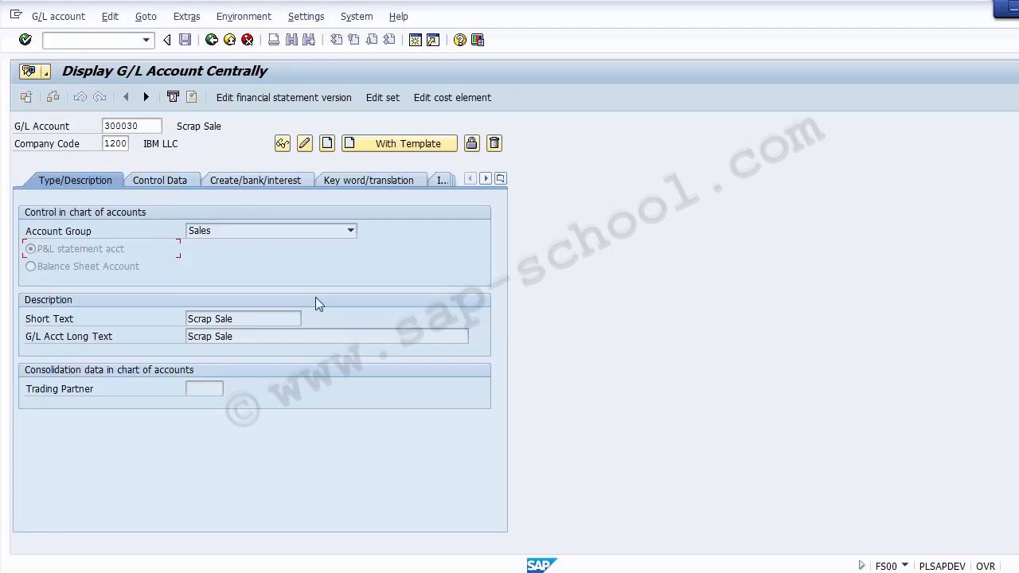
# Step: Open cost element editing from the G/L account, and return to central G/L account editing with /nfs00
pyautogui.click(444, 99)
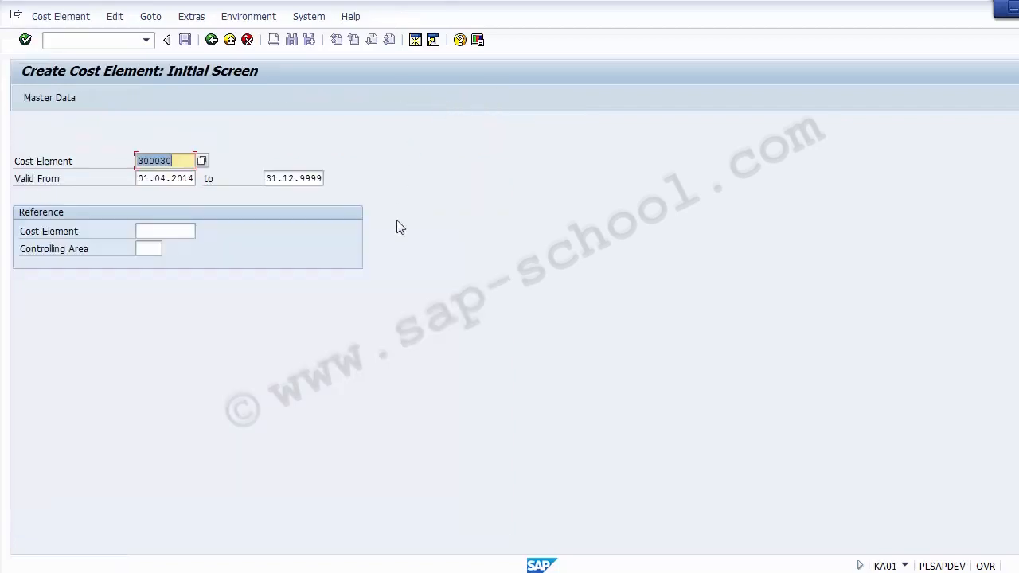
pyautogui.click(105, 44)
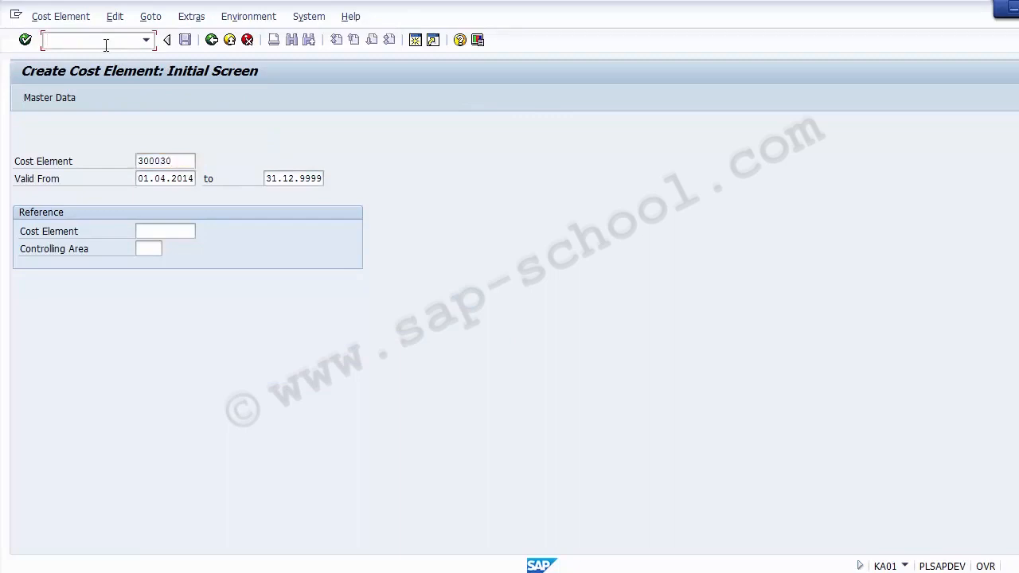
pyautogui.write('/nfs00')
pyautogui.press('Return')
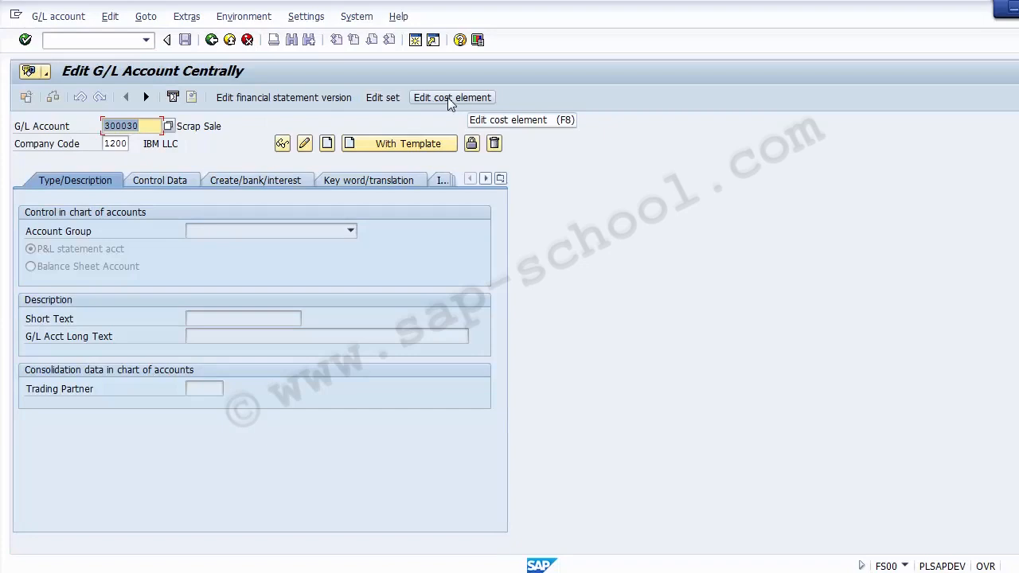
# Step: Open cost element editing for account 300030 again and exit the transaction
pyautogui.click(452, 97)
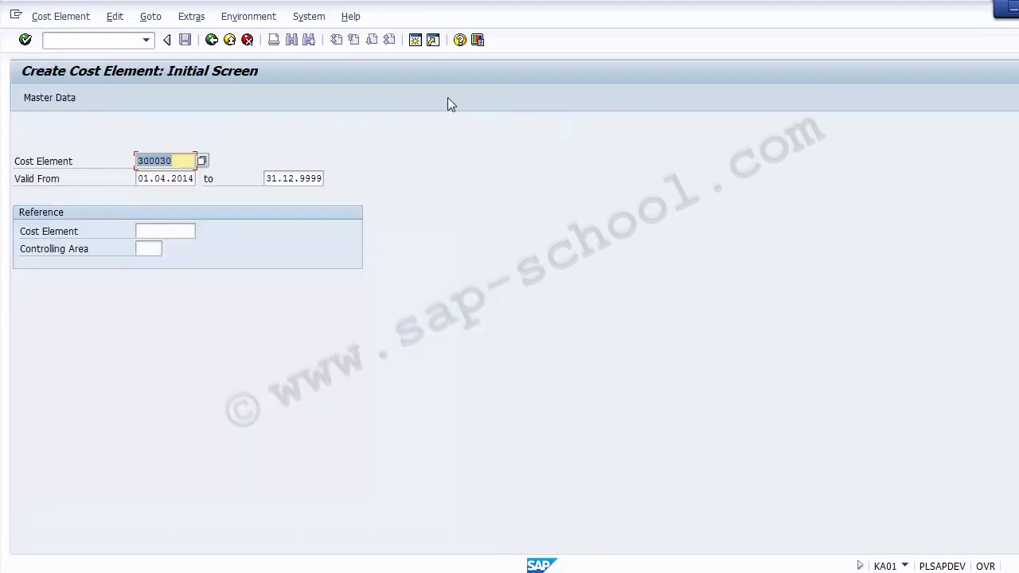
pyautogui.click(230, 42)
pyautogui.click(230, 41)
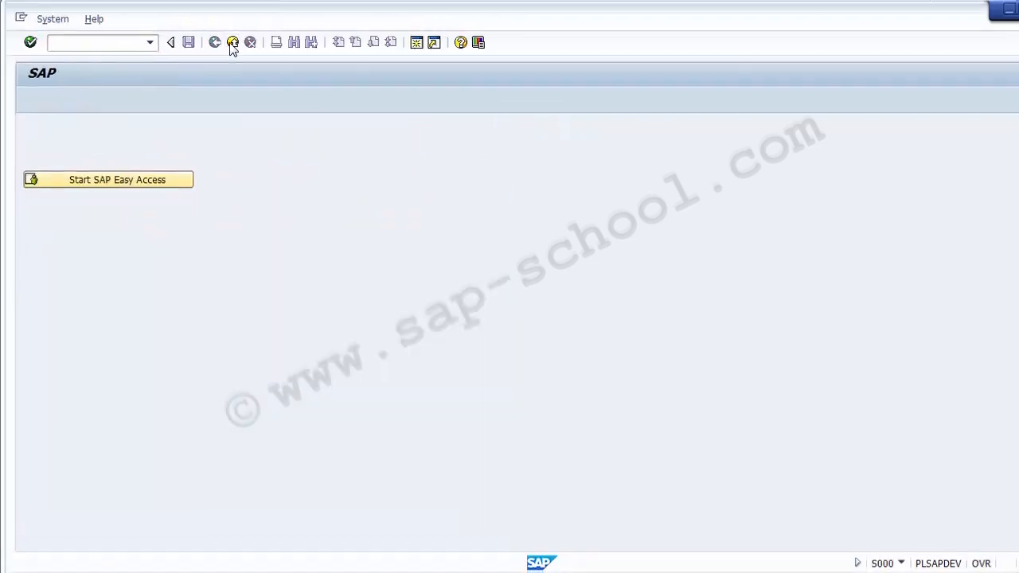
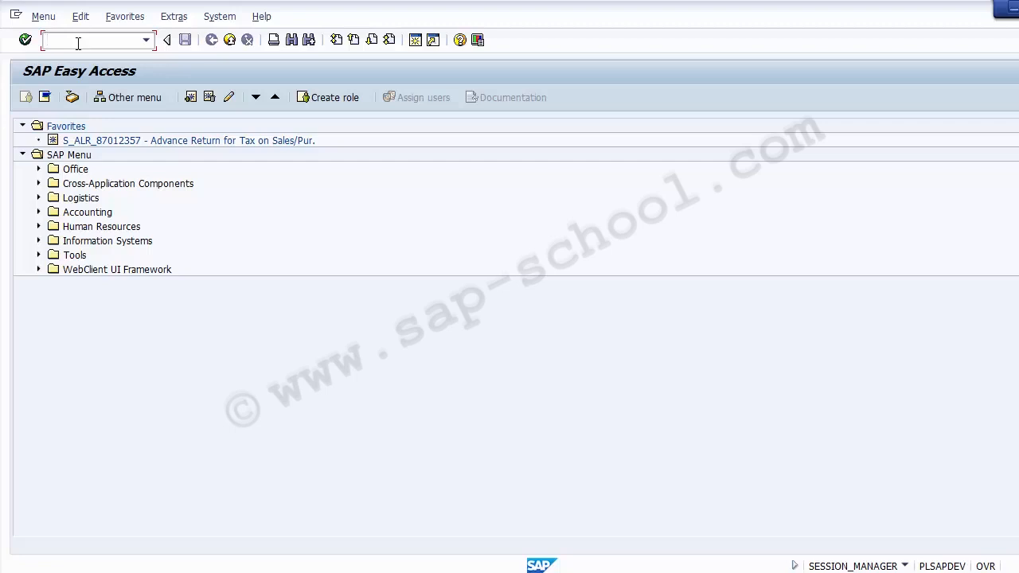
# Step: Start transaction SPRO and display the SAP Reference IMG
pyautogui.write('SPRO')
pyautogui.press('Return')
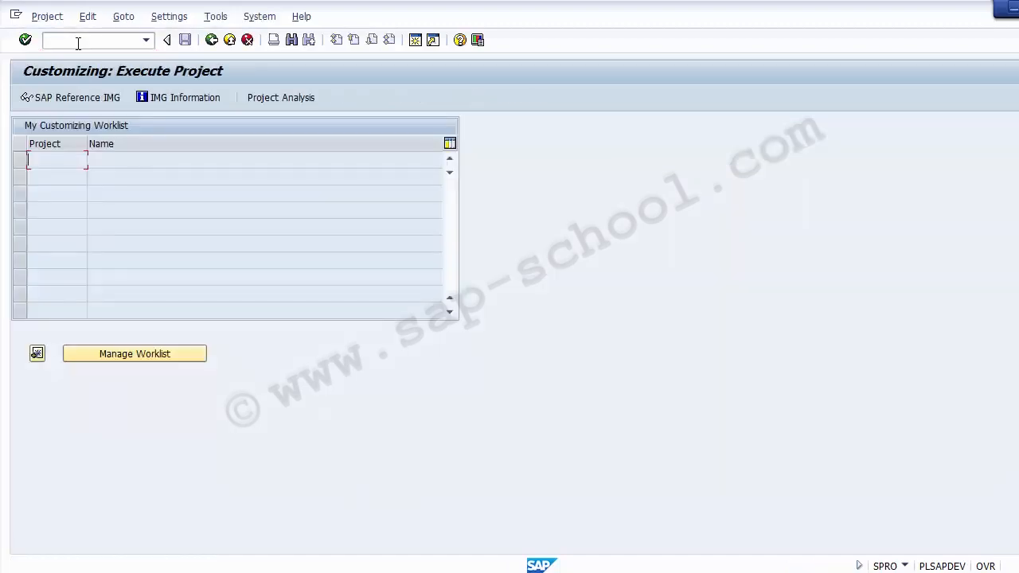
pyautogui.click(69, 100)
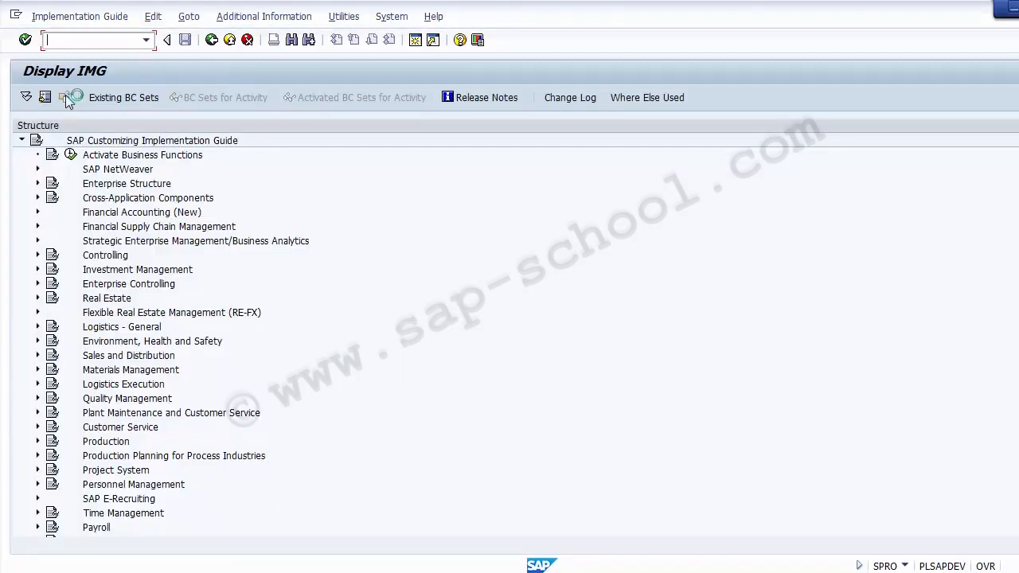
# Step: Expand Controlling, Cost Element Accounting, Master Data and Cost Elements in the implementation guide
pyautogui.click(100, 255)
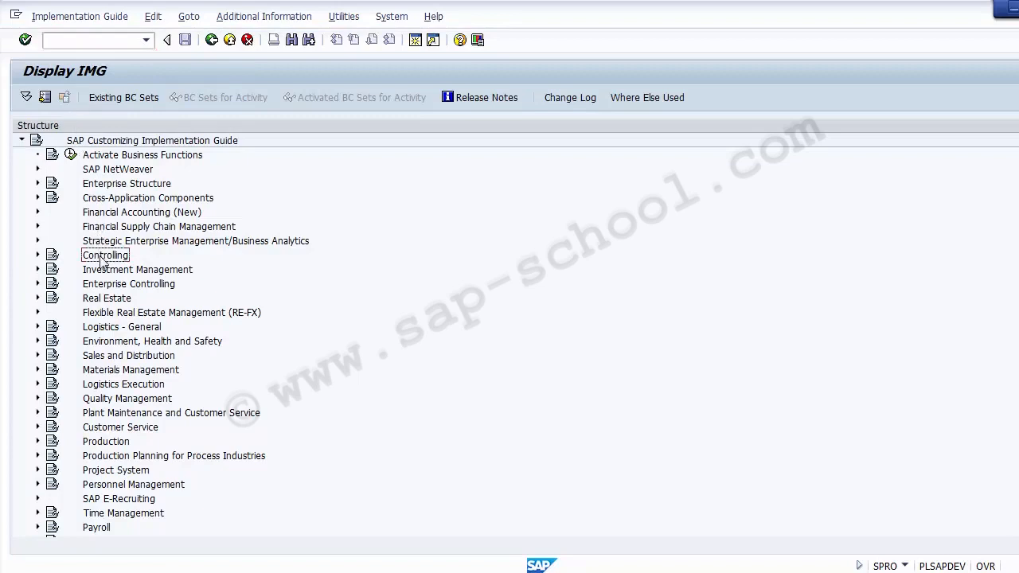
pyautogui.click(38, 255)
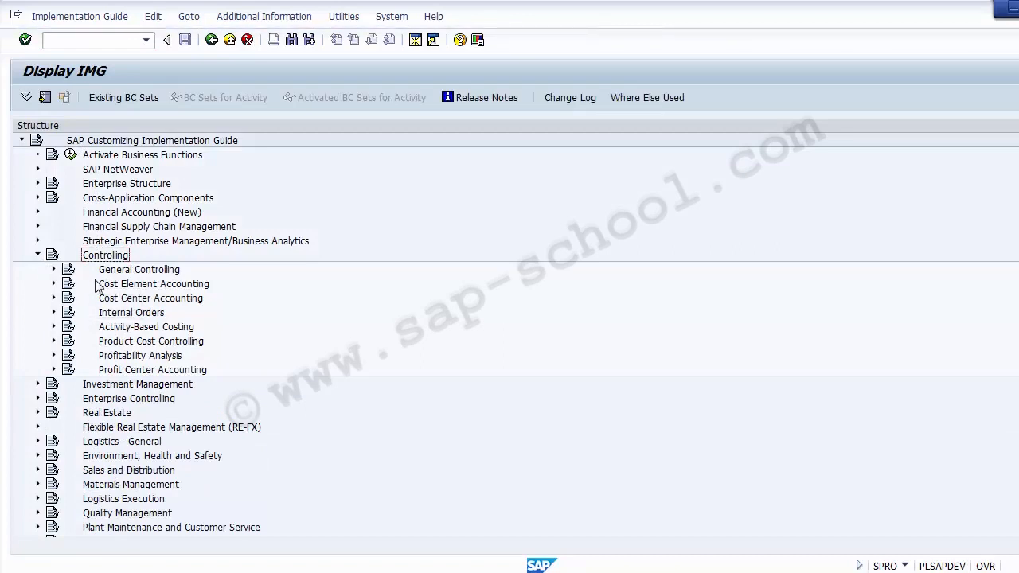
pyautogui.click(105, 285)
pyautogui.click(53, 284)
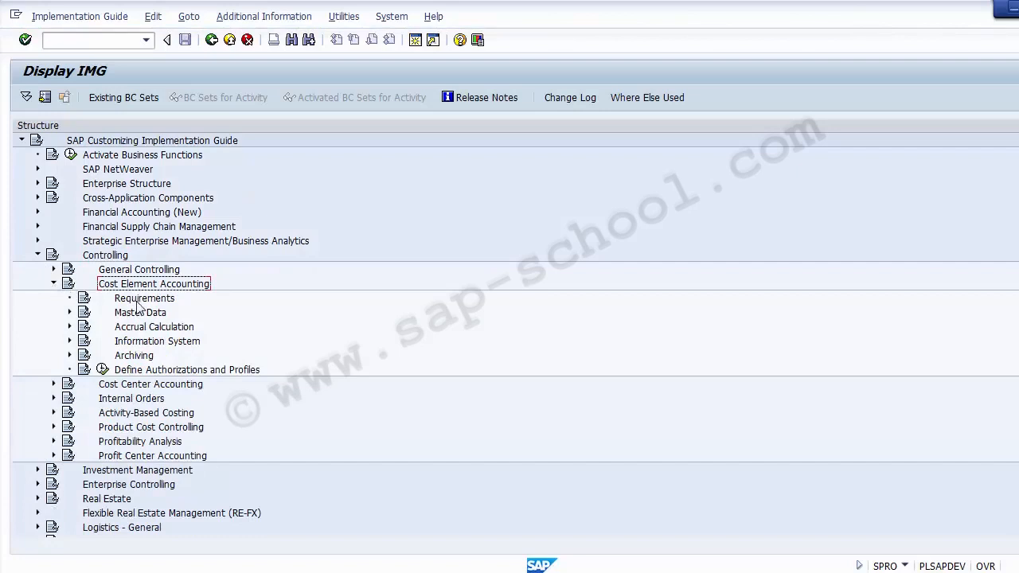
pyautogui.click(70, 312)
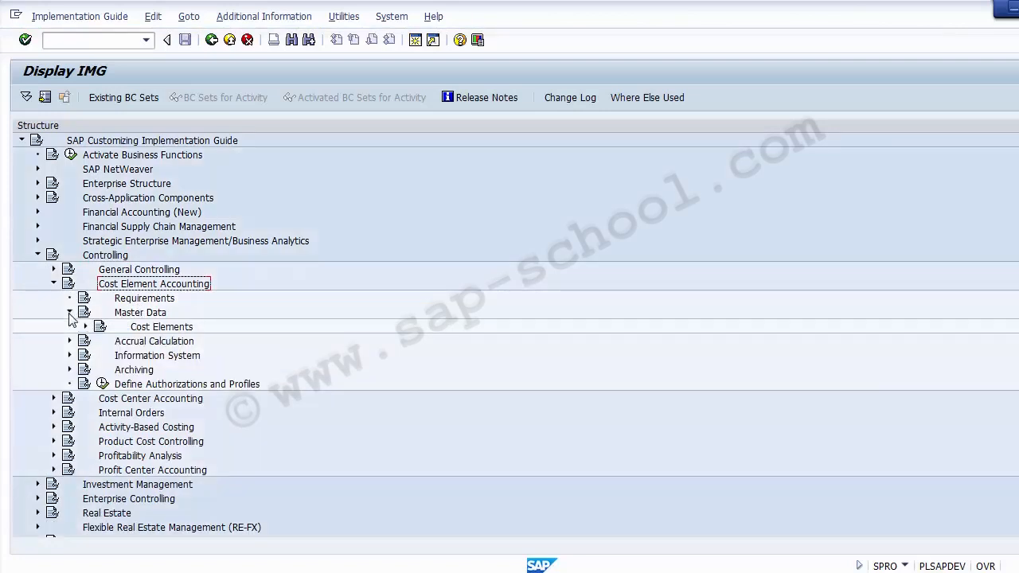
pyautogui.click(86, 326)
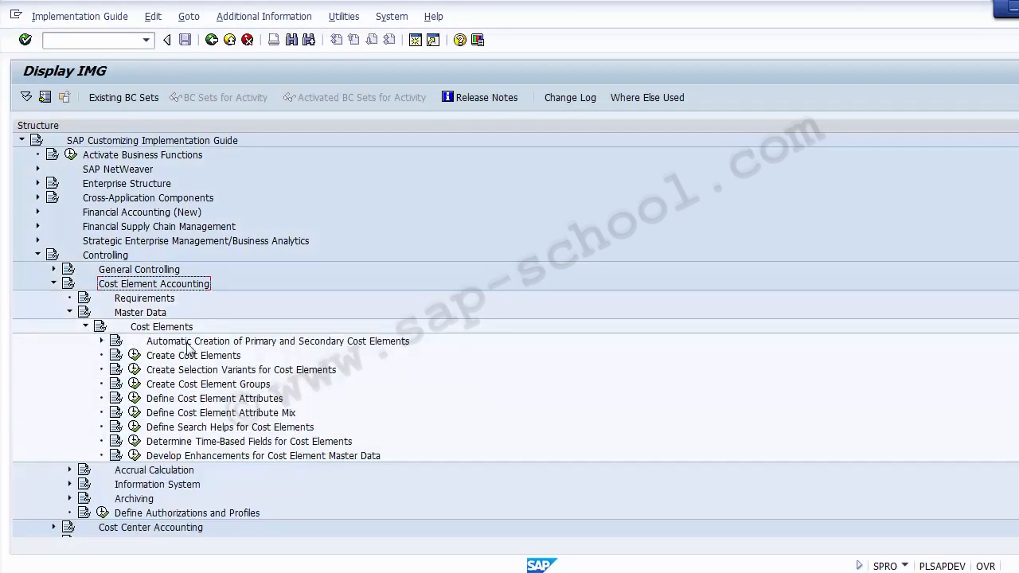
# Step: Review the IMG path from Controlling down to Automatic Creation of Primary and Secondary Cost Elements
pyautogui.click(188, 342)
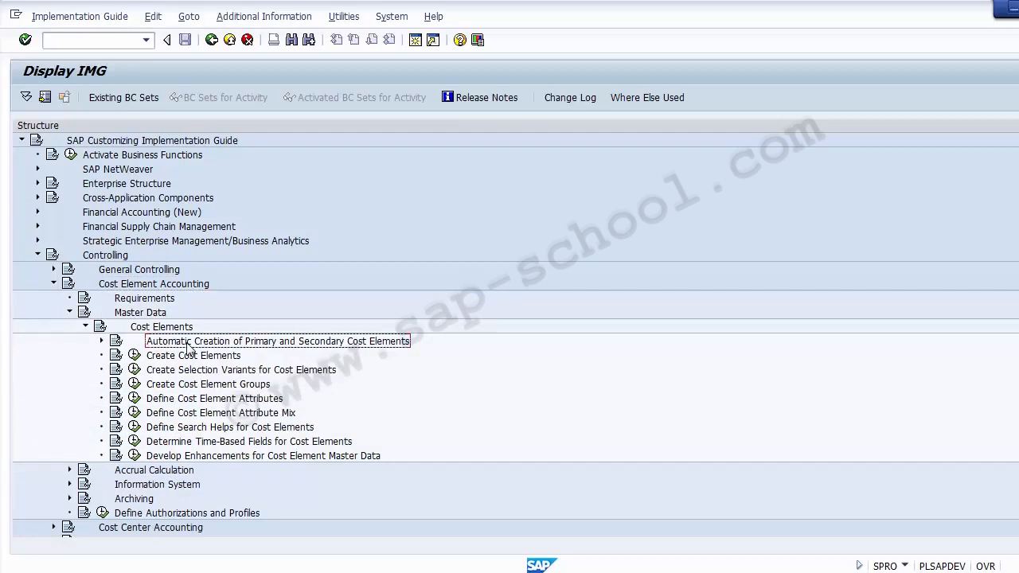
pyautogui.click(102, 259)
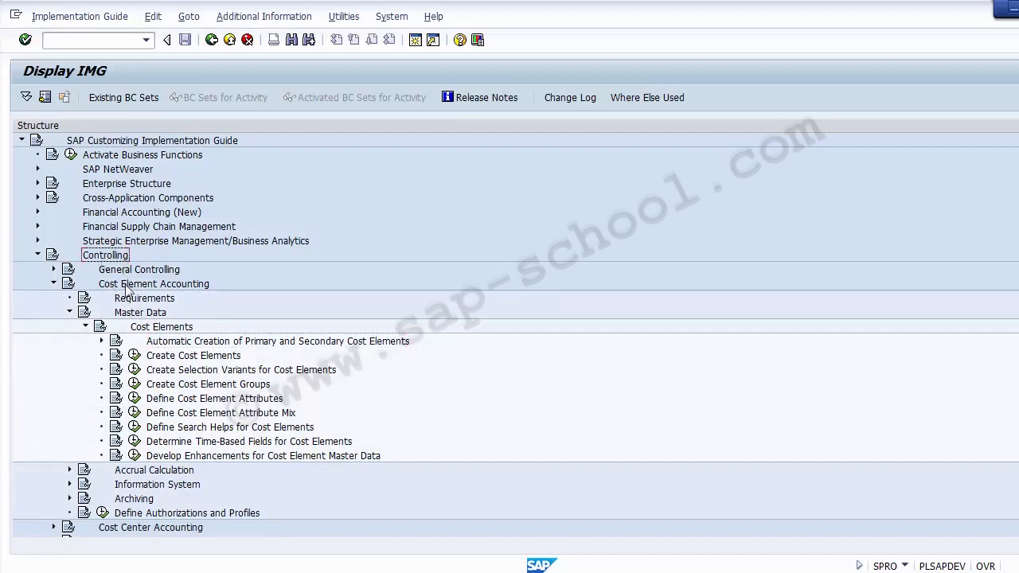
pyautogui.click(127, 284)
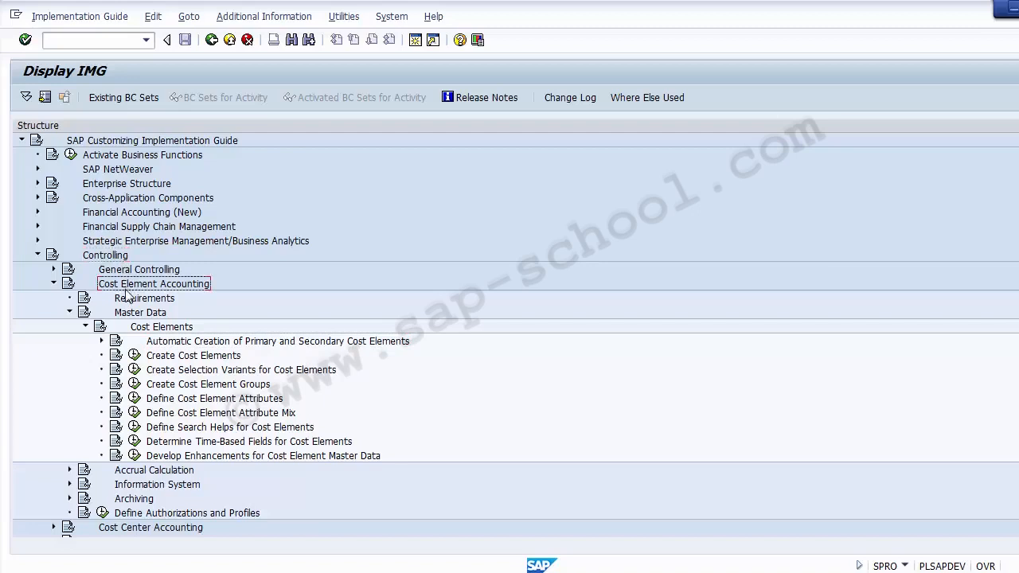
pyautogui.click(132, 315)
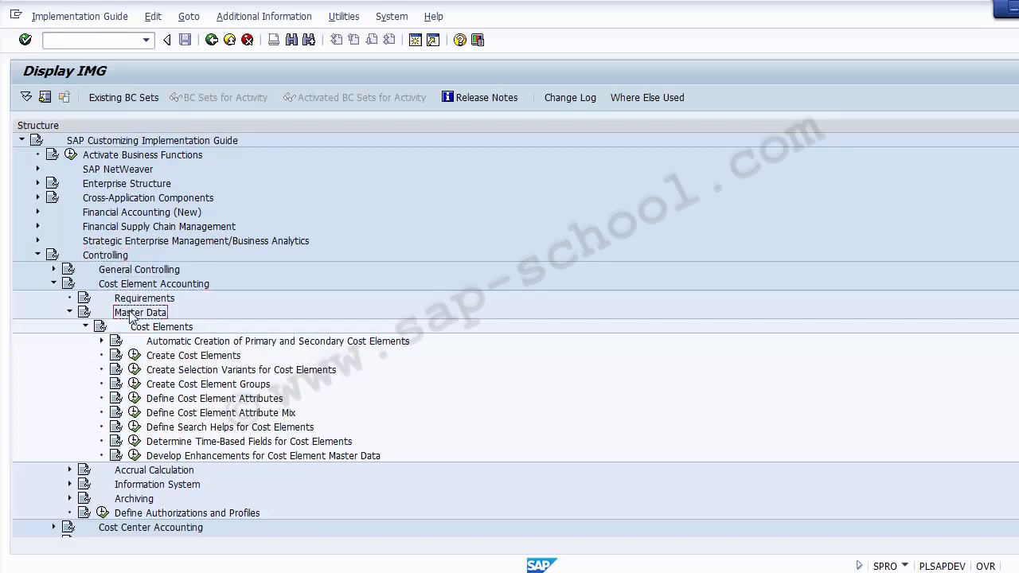
pyautogui.click(155, 329)
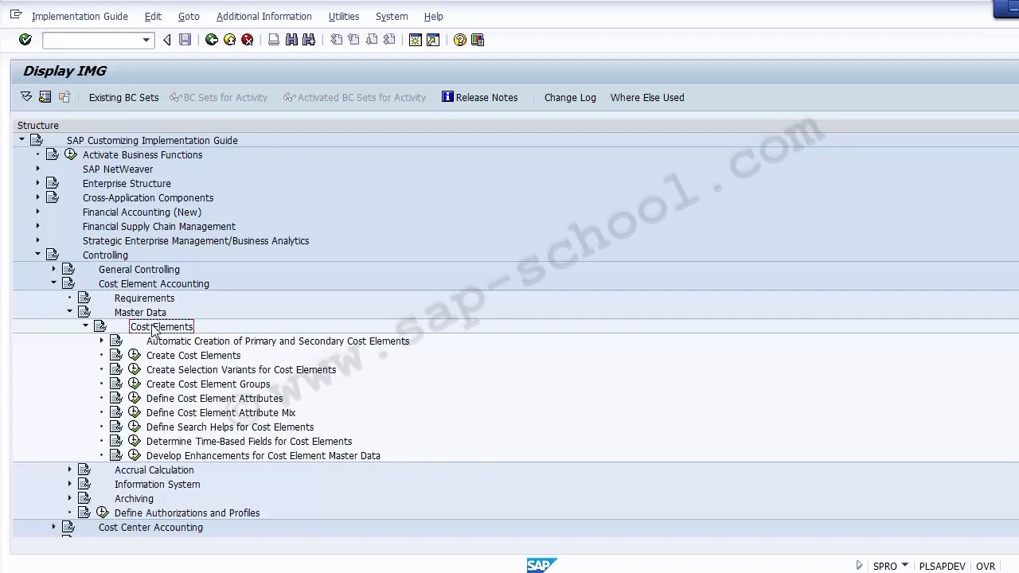
pyautogui.click(170, 343)
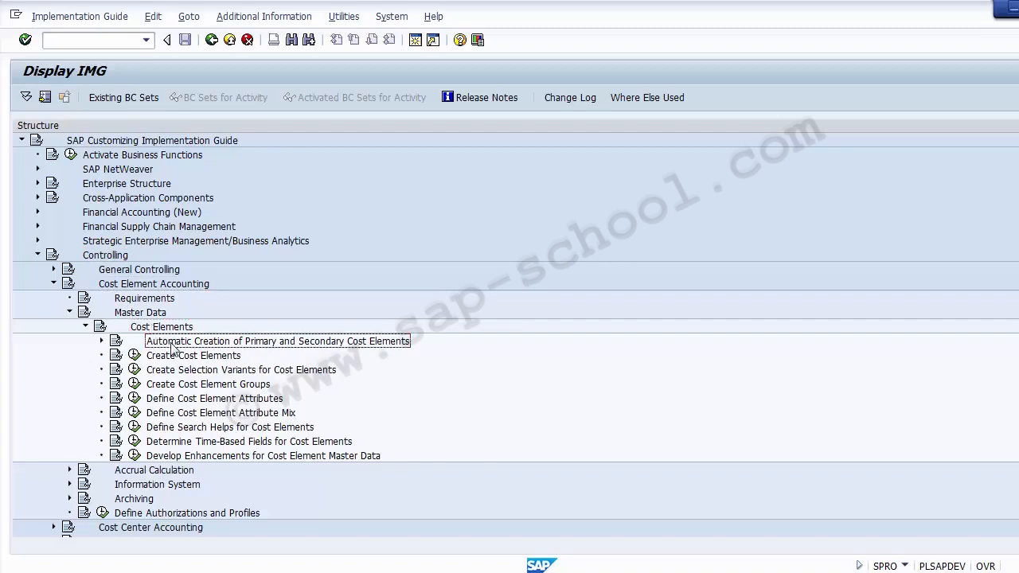
# Step: Expand Automatic Creation of Primary and Secondary Cost Elements and examine its default settings and batch input session activities
pyautogui.click(102, 342)
pyautogui.click(185, 356)
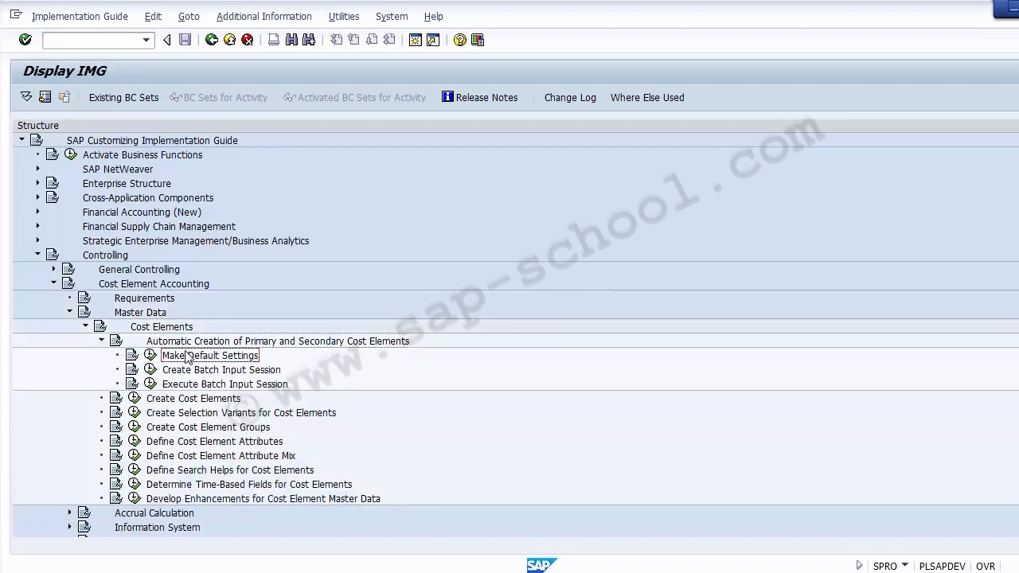
pyautogui.click(193, 370)
pyautogui.click(197, 386)
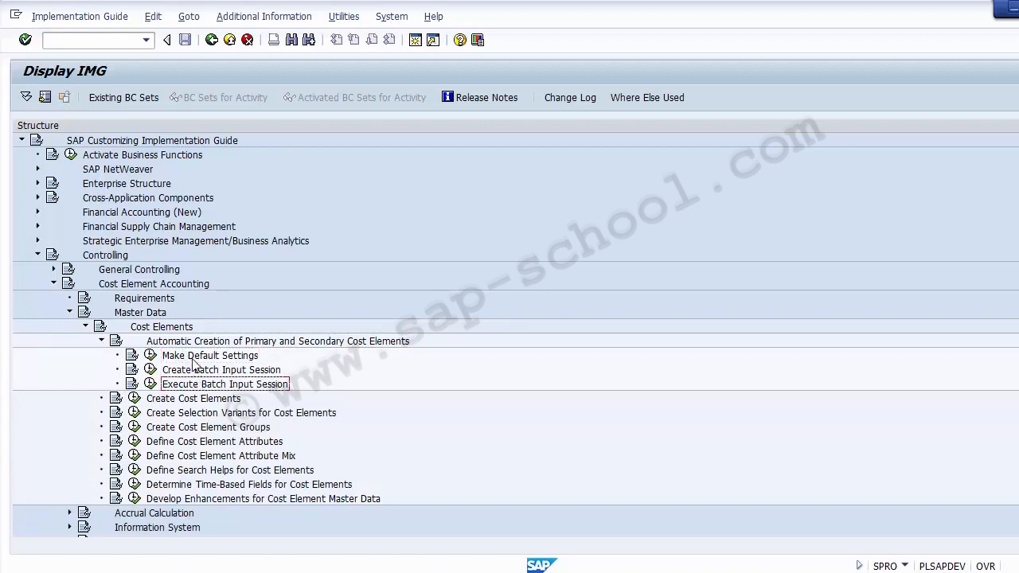
# Step: Run Make Default Settings with chart of accounts 1000 as the work area
pyautogui.click(193, 358)
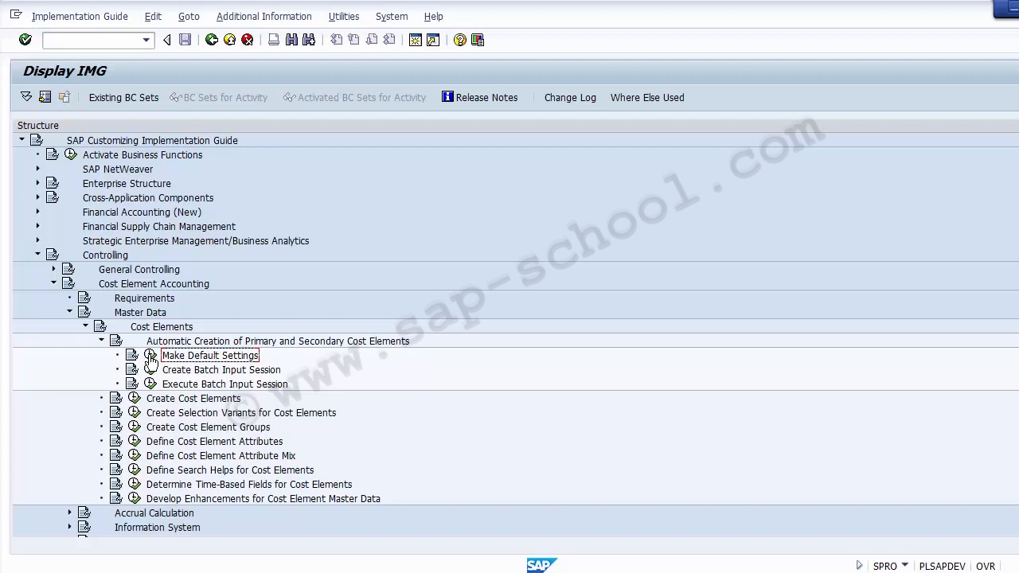
pyautogui.click(151, 359)
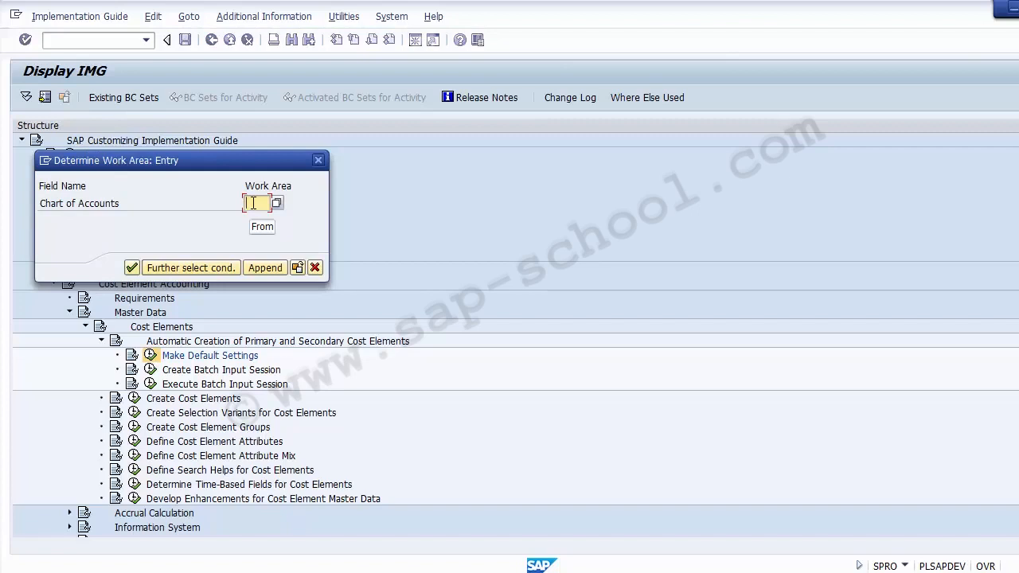
pyautogui.write('1000')
pyautogui.press('Return')
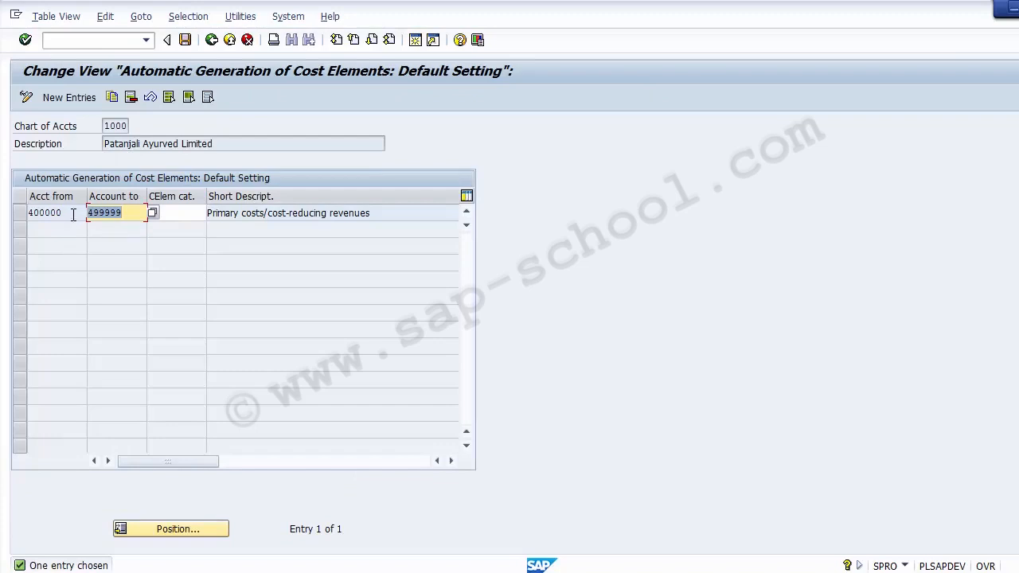
# Step: Examine the account range and cost element category of the existing default setting that starts at account 400000
pyautogui.moveTo(75, 213); pyautogui.dragTo(24, 213)
pyautogui.moveTo(117, 212); pyautogui.dragTo(19, 217)
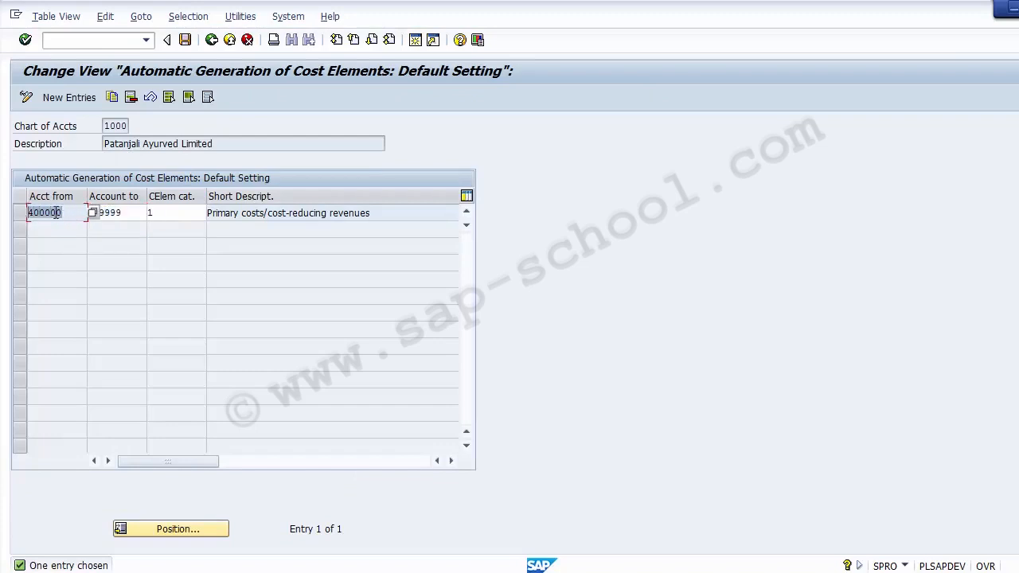
pyautogui.moveTo(129, 211); pyautogui.dragTo(93, 213)
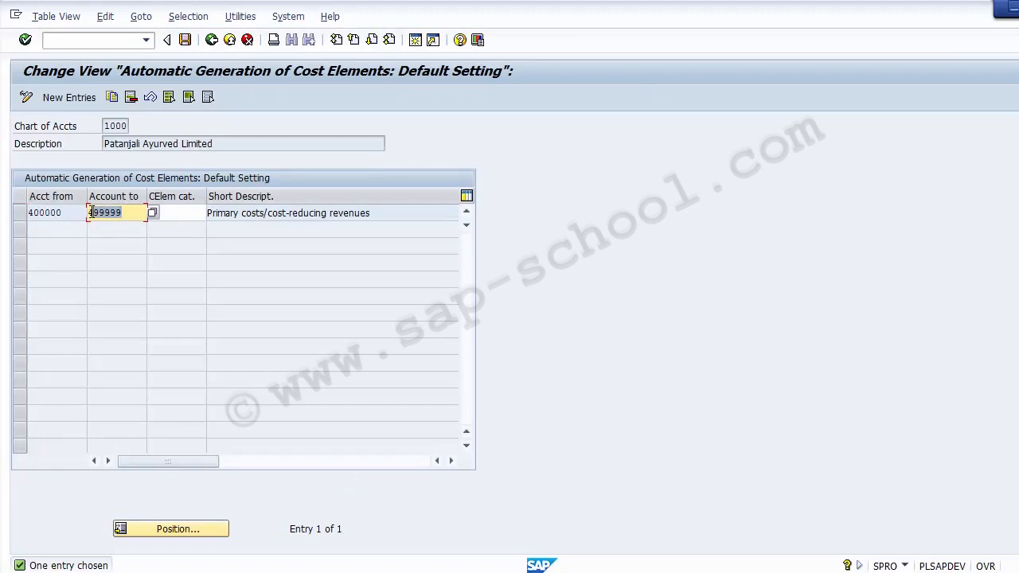
pyautogui.click(181, 213)
pyautogui.write('1')
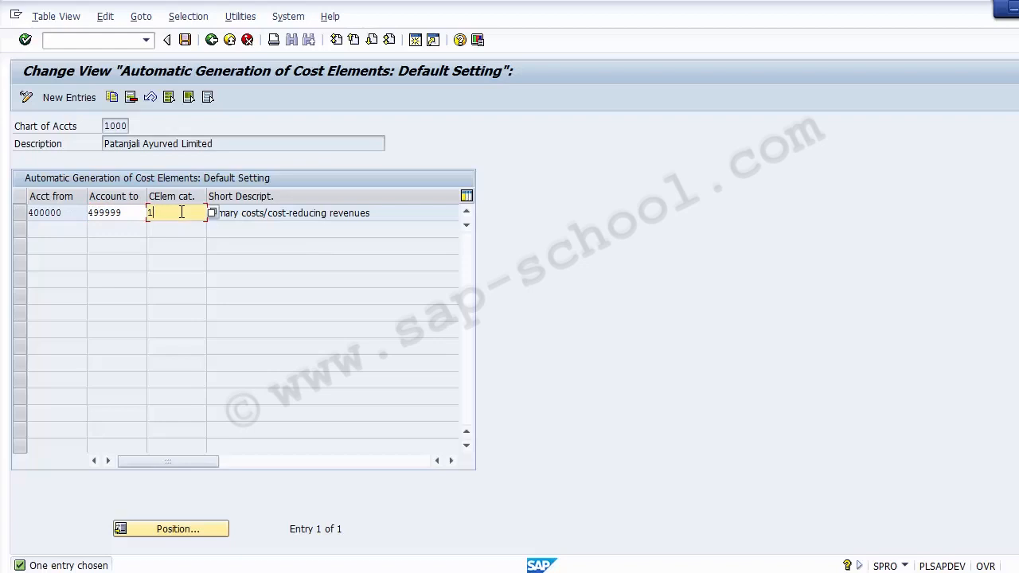
pyautogui.click(78, 214)
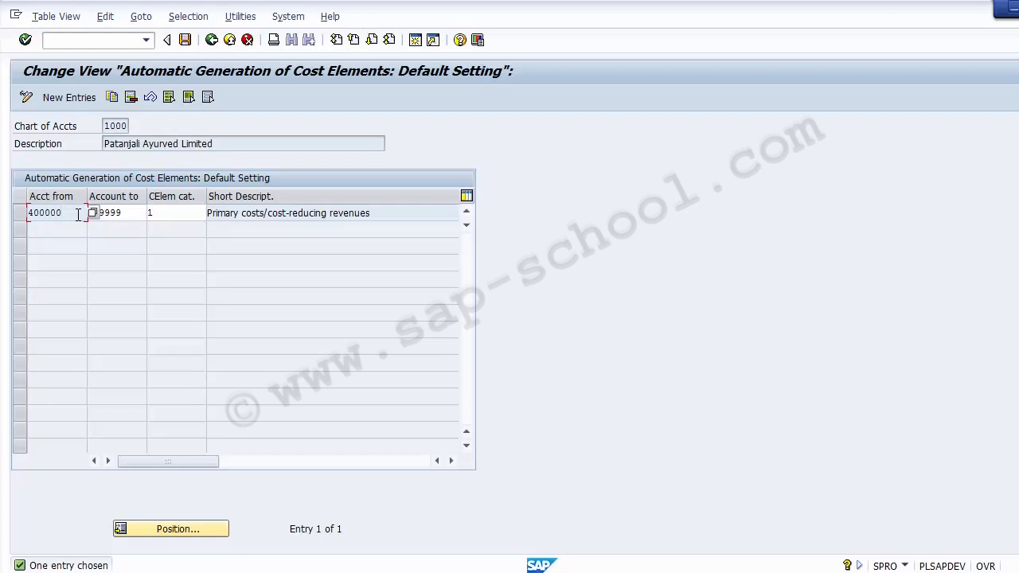
pyautogui.click(132, 210)
# Step: Start a new default setting entry for chart of accounts 1000 with the account range 300000 to 300999
pyautogui.click(69, 97)
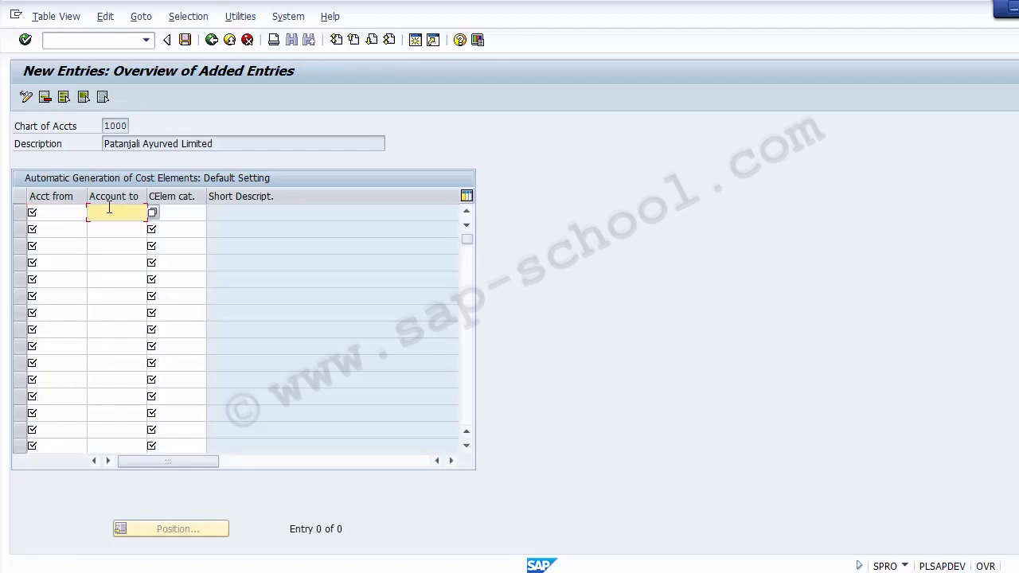
pyautogui.click(67, 212)
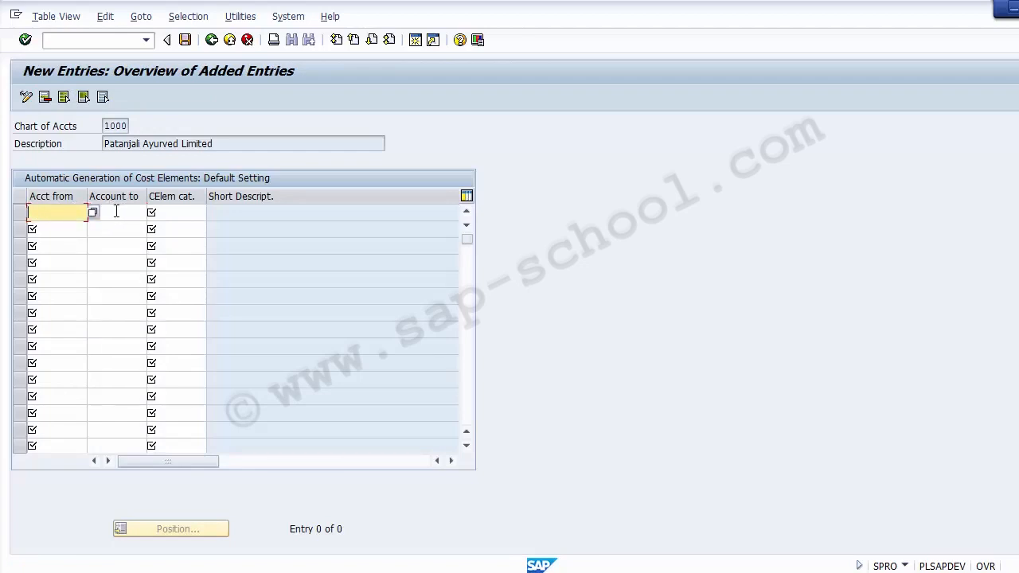
pyautogui.click(118, 212)
pyautogui.click(69, 213)
pyautogui.write('3')
pyautogui.write('000')
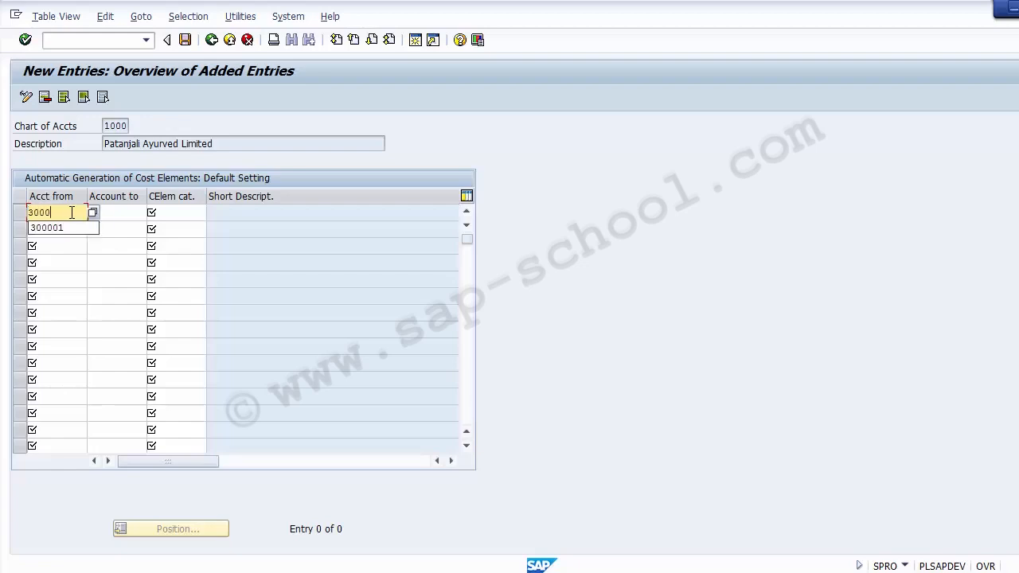
pyautogui.write('0')
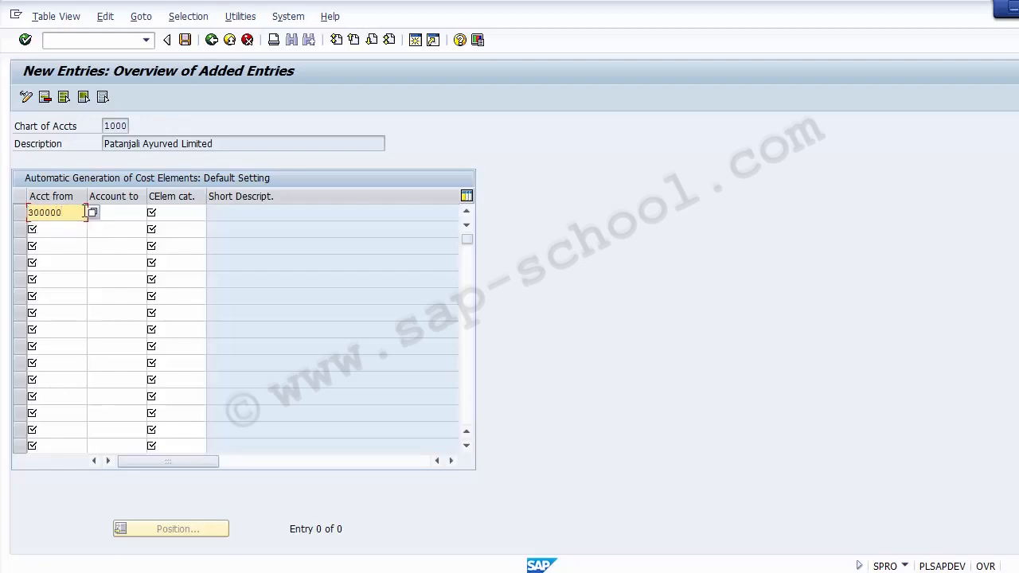
pyautogui.click(121, 211)
pyautogui.write('3')
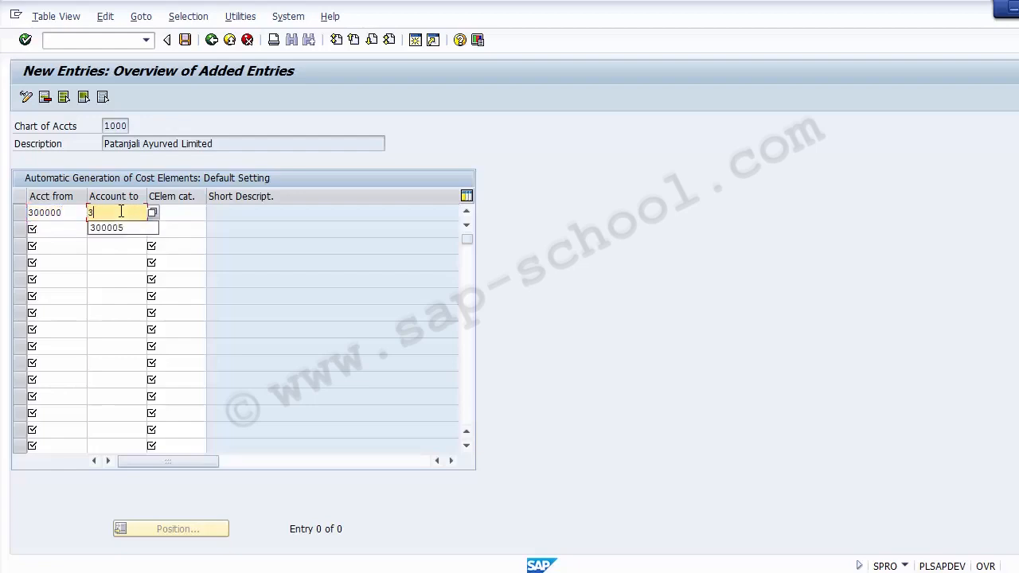
pyautogui.write('00999')
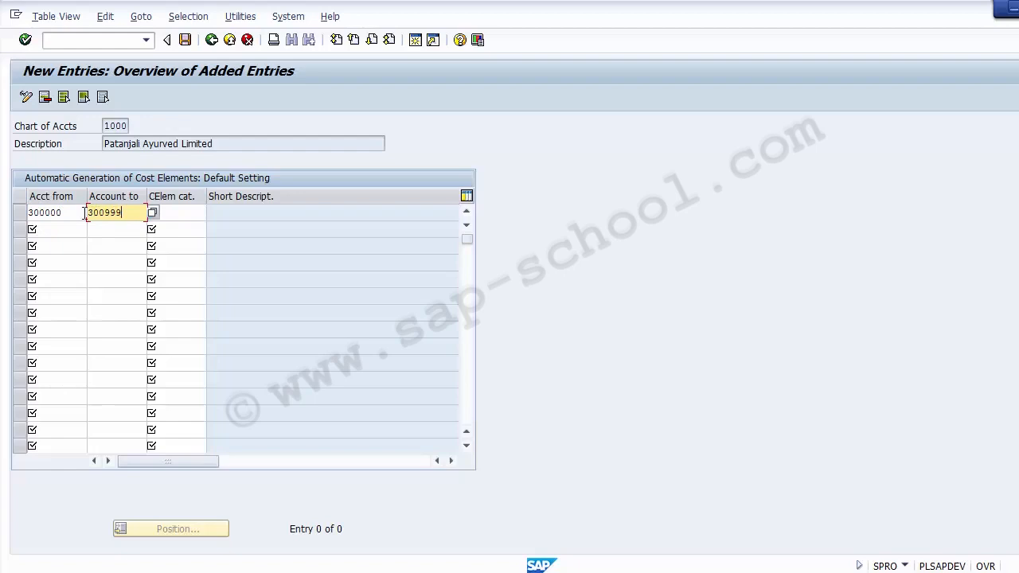
pyautogui.moveTo(70, 212); pyautogui.dragTo(27, 212)
pyautogui.moveTo(141, 211); pyautogui.dragTo(89, 212)
# Step: Browse the available cost element categories for the new entry, comparing primary costs, revenues, sales deduction and settlement categories
pyautogui.click(188, 214)
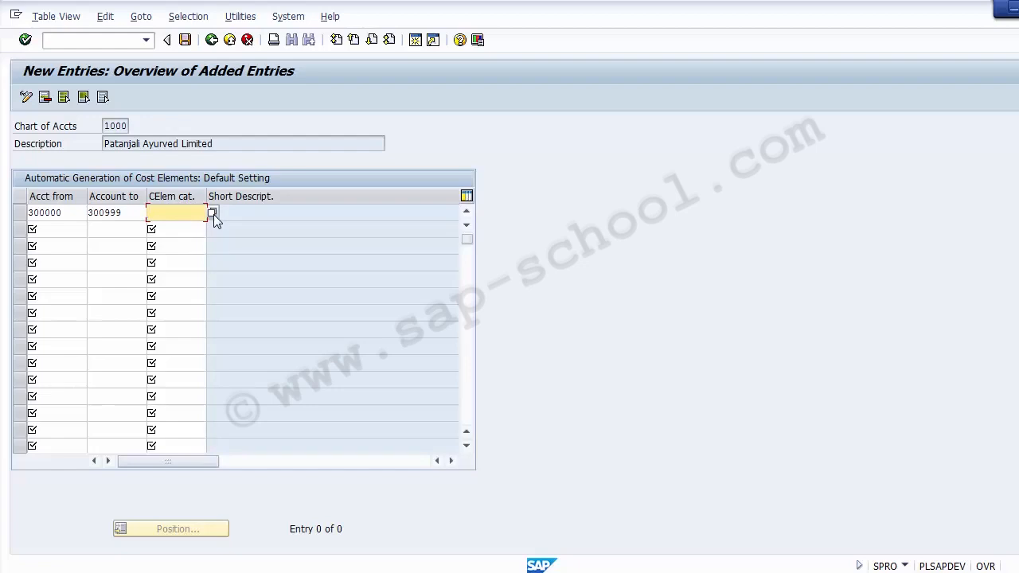
pyautogui.click(213, 214)
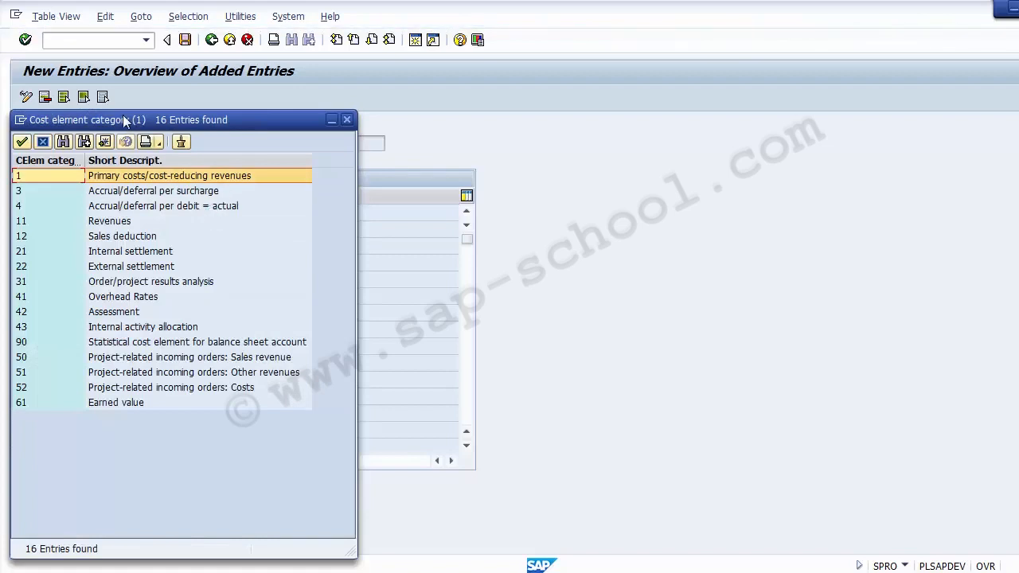
pyautogui.moveTo(124, 120); pyautogui.dragTo(467, 94)
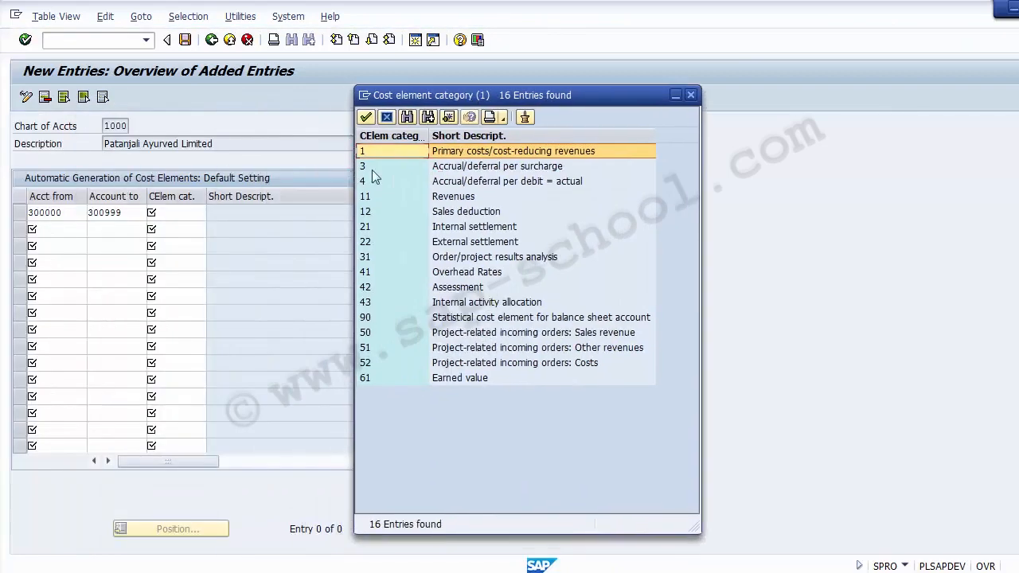
pyautogui.click(455, 153)
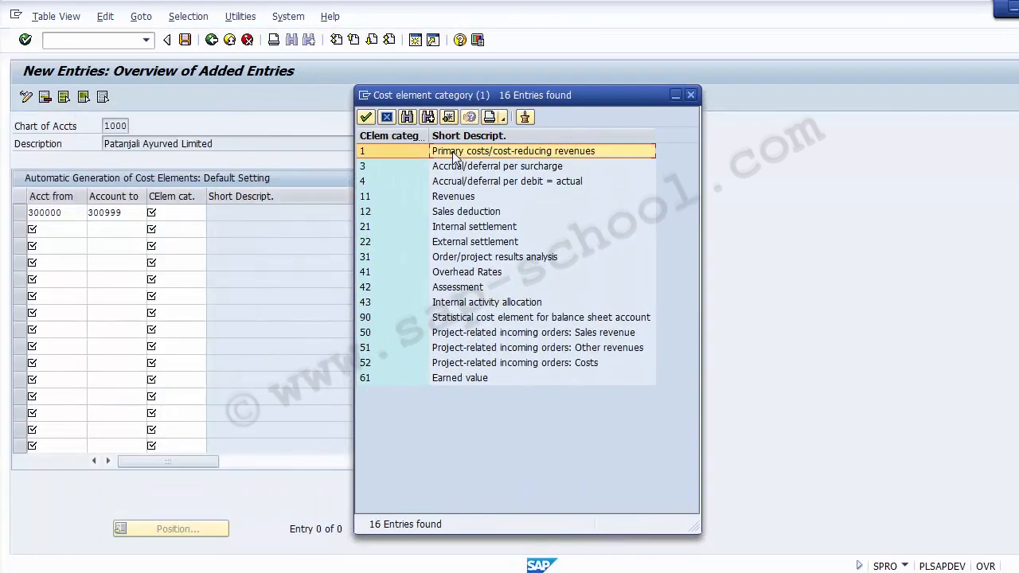
pyautogui.press('Down')
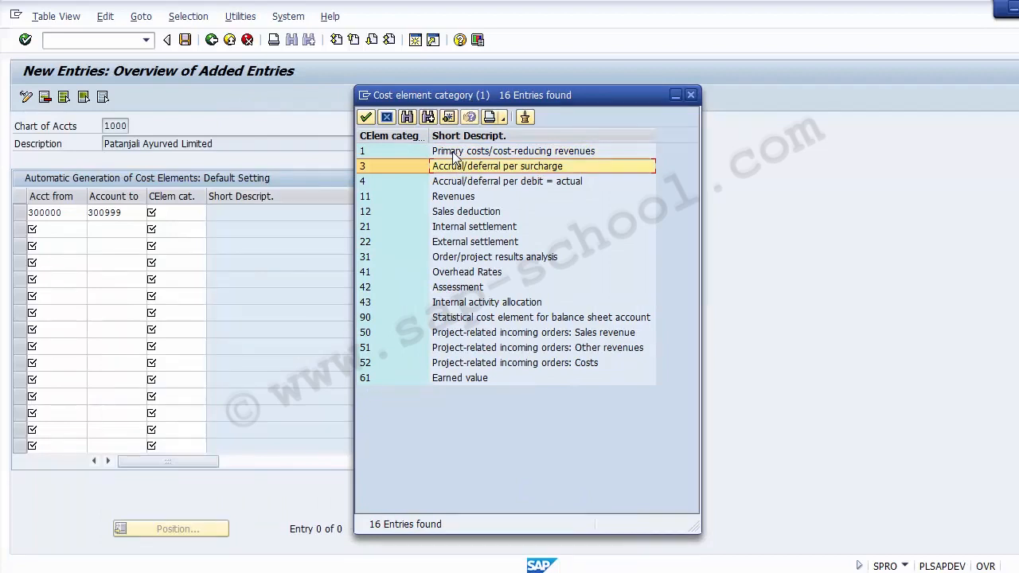
pyautogui.press('Down')
pyautogui.press('Down')
pyautogui.press('Down')
pyautogui.press('Down')
pyautogui.press('Down')
pyautogui.press('Down')
pyautogui.press('Down')
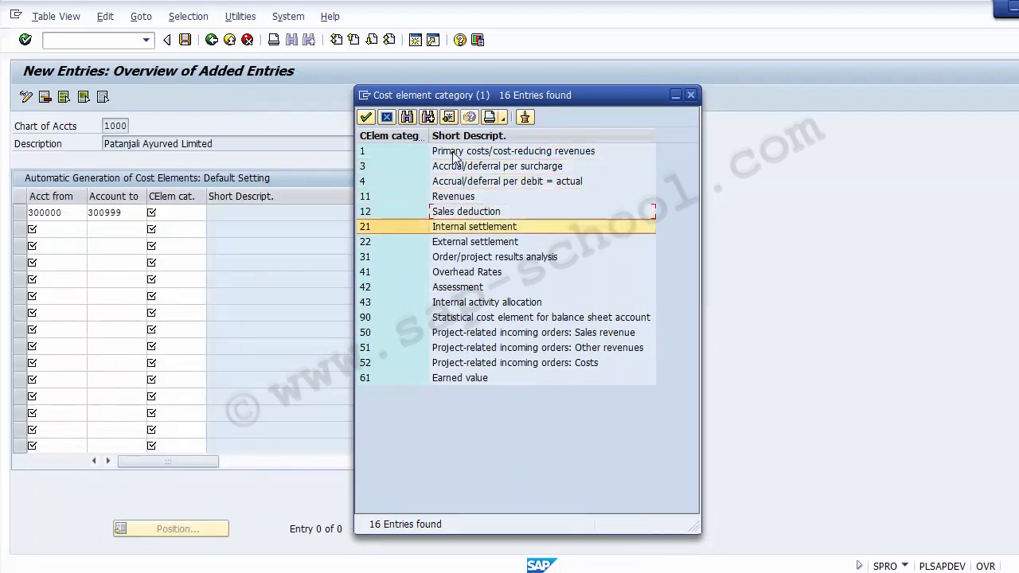
pyautogui.press('Up')
pyautogui.press('Up')
pyautogui.press('Up')
pyautogui.press('Up')
pyautogui.press('Up')
pyautogui.press('Up')
pyautogui.press('Up')
pyautogui.press('Up')
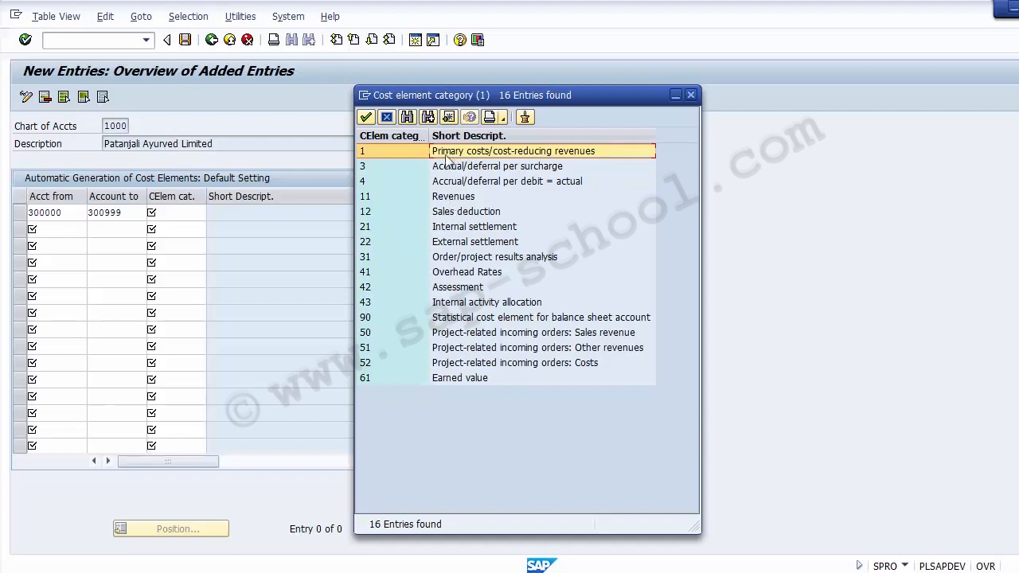
# Step: Assign cost element category 11 (Revenues) to the new entry's account range and recheck its fields
pyautogui.click(406, 197)
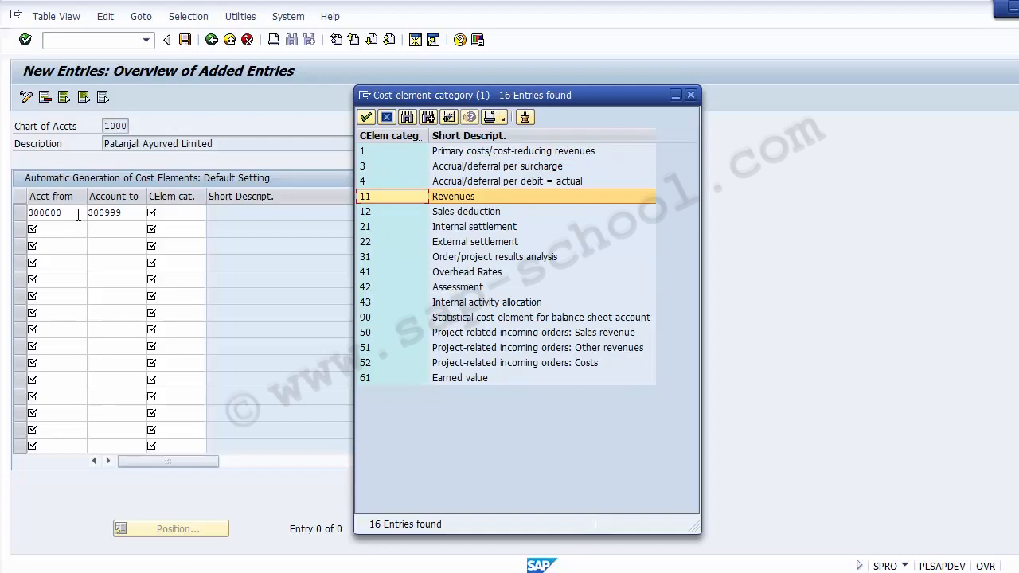
pyautogui.doubleClick(379, 198)
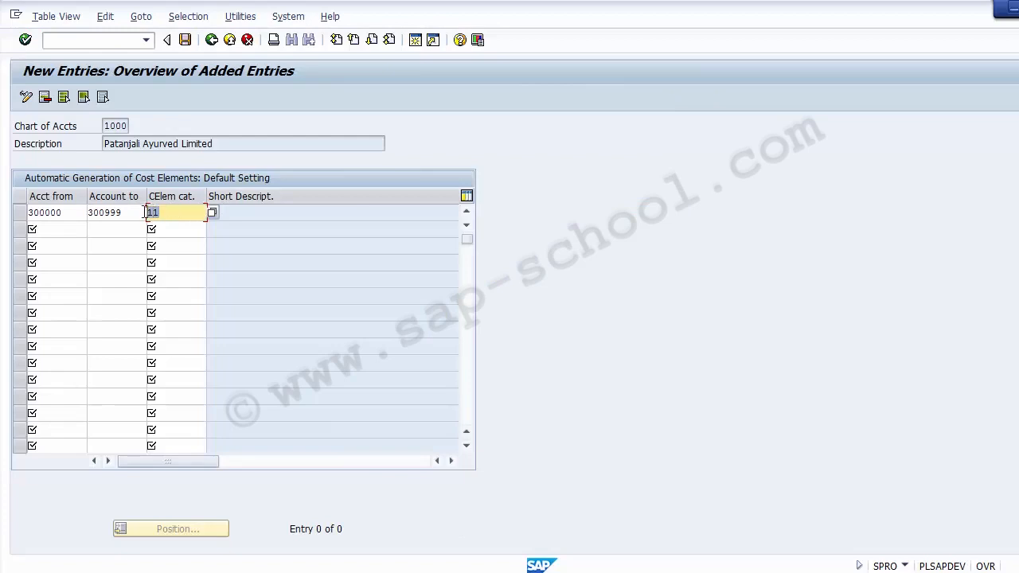
pyautogui.click(78, 213)
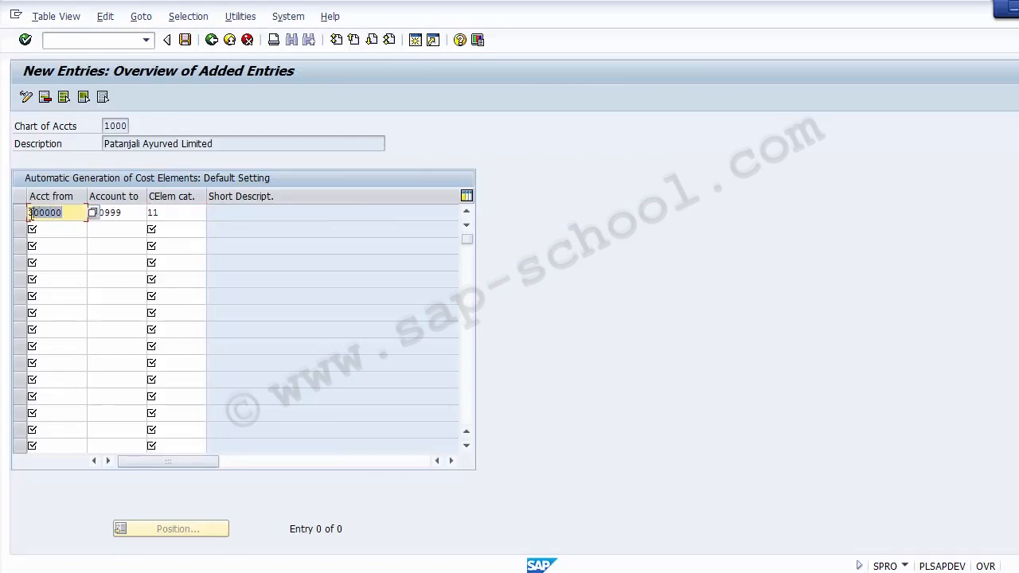
pyautogui.press('Tab')
pyautogui.press('Tab')
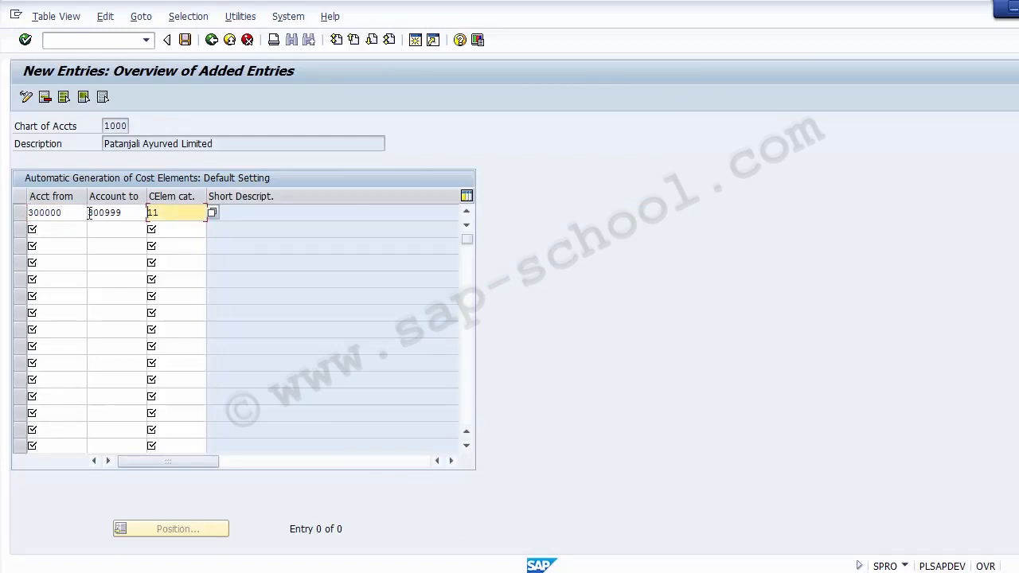
pyautogui.moveTo(122, 213); pyautogui.dragTo(84, 213)
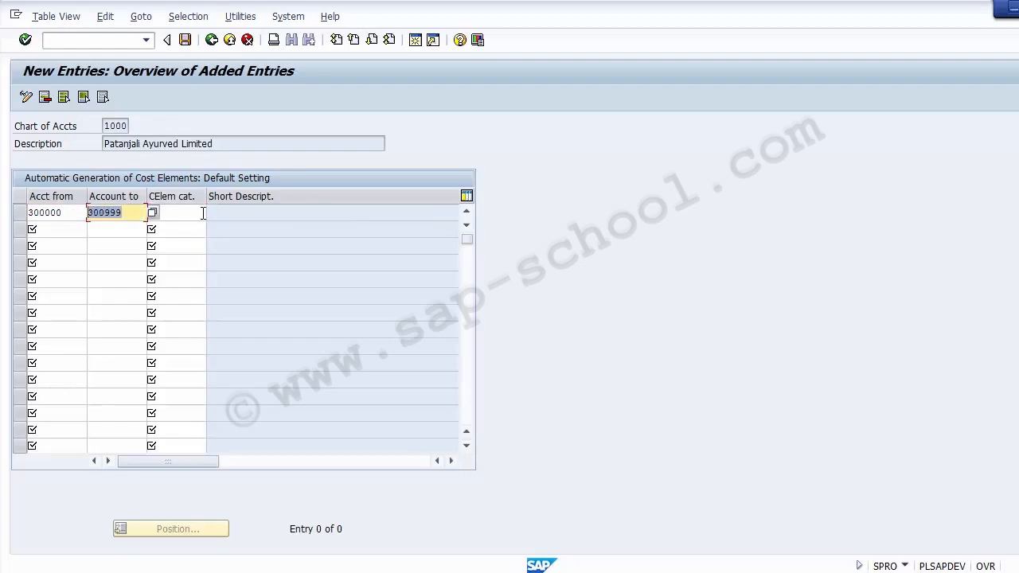
pyautogui.click(203, 214)
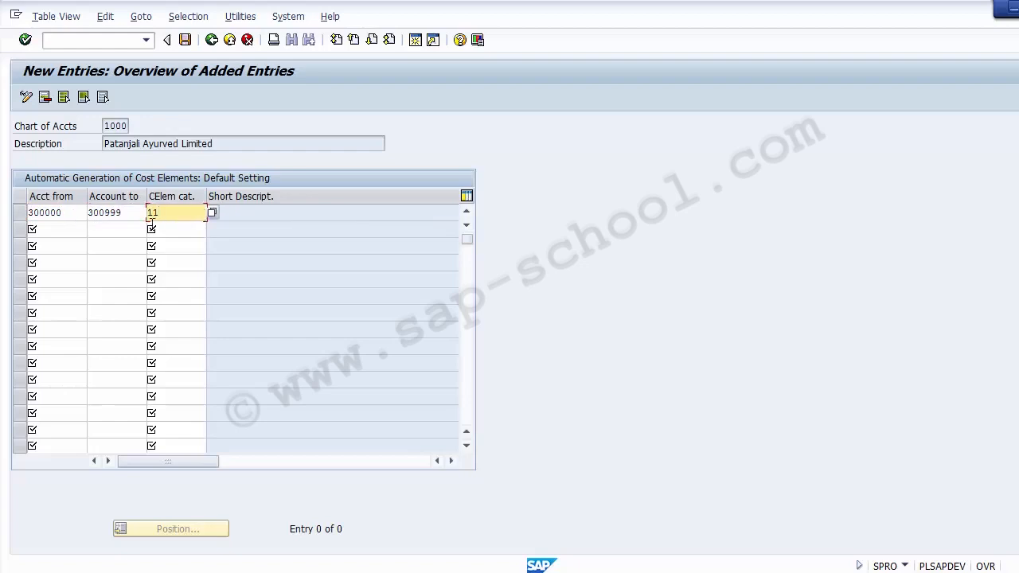
# Step: Open transaction OBD4 in a new session and bring its G/L Account Groups overview to the front
pyautogui.click(74, 234)
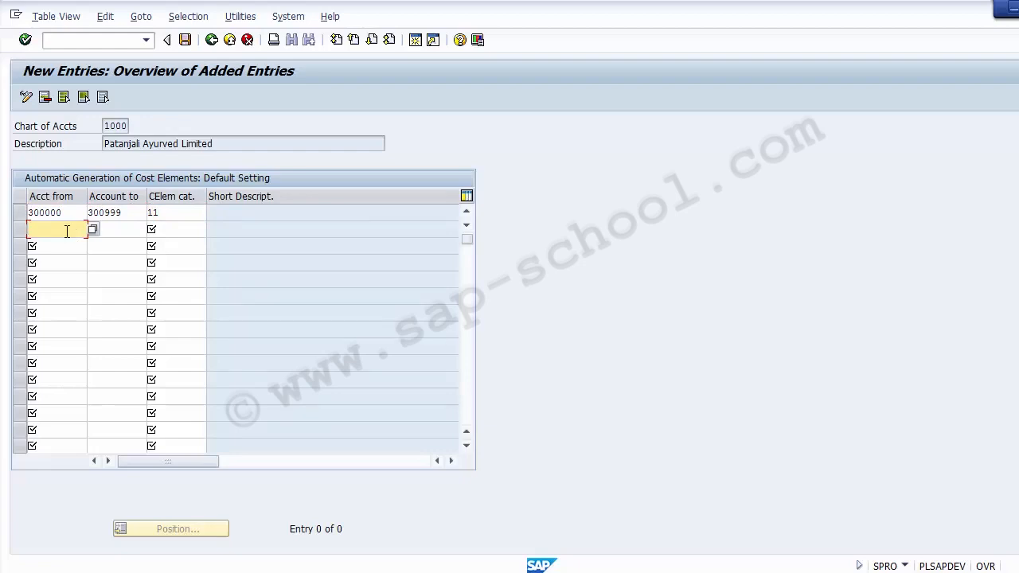
pyautogui.click(75, 41)
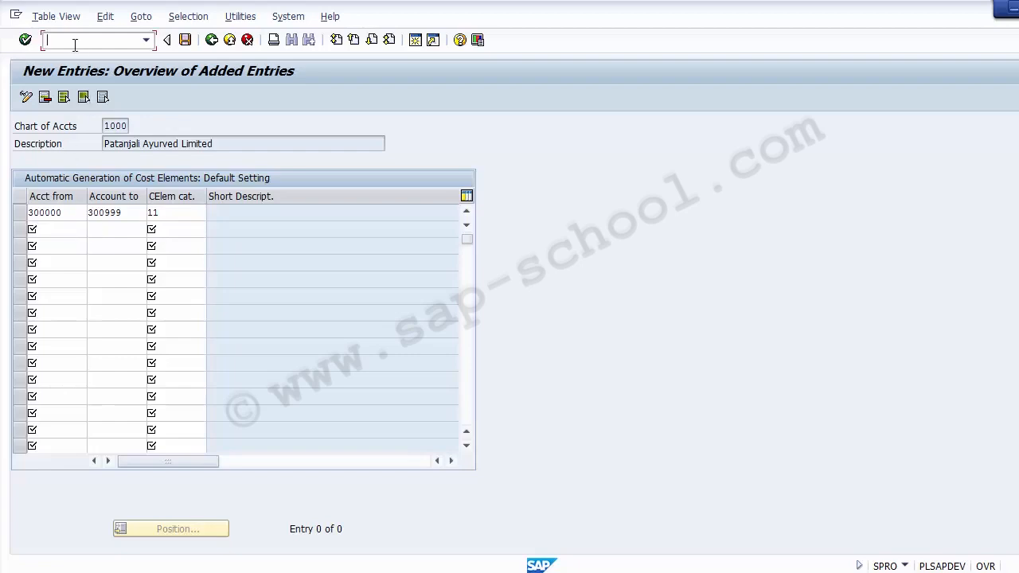
pyautogui.click(75, 230)
pyautogui.click(82, 38)
pyautogui.write('/')
pyautogui.write('oobd4')
pyautogui.press('Return')
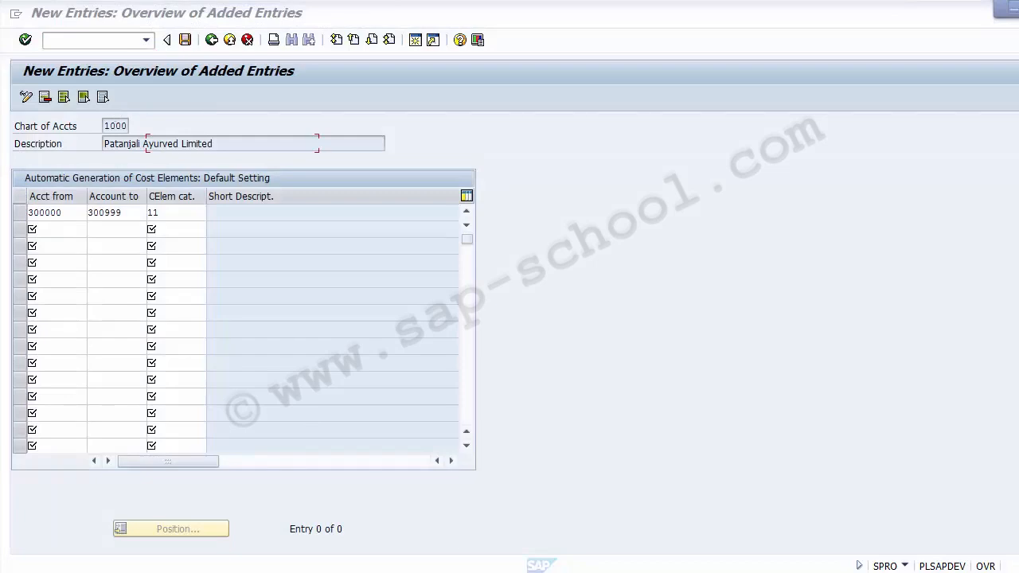
pyautogui.moveTo(465, 567)
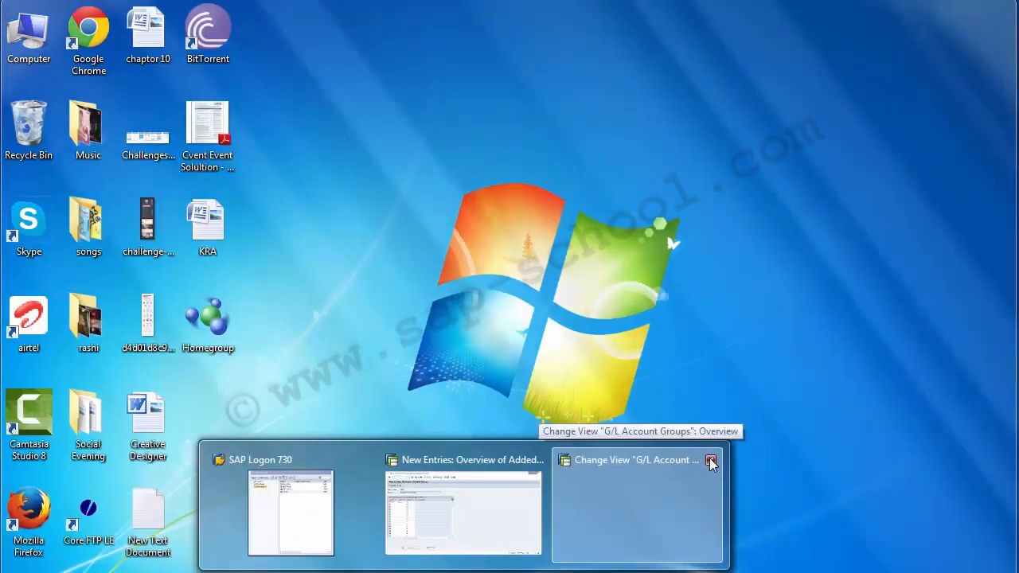
pyautogui.click(711, 459)
pyautogui.click(97, 37)
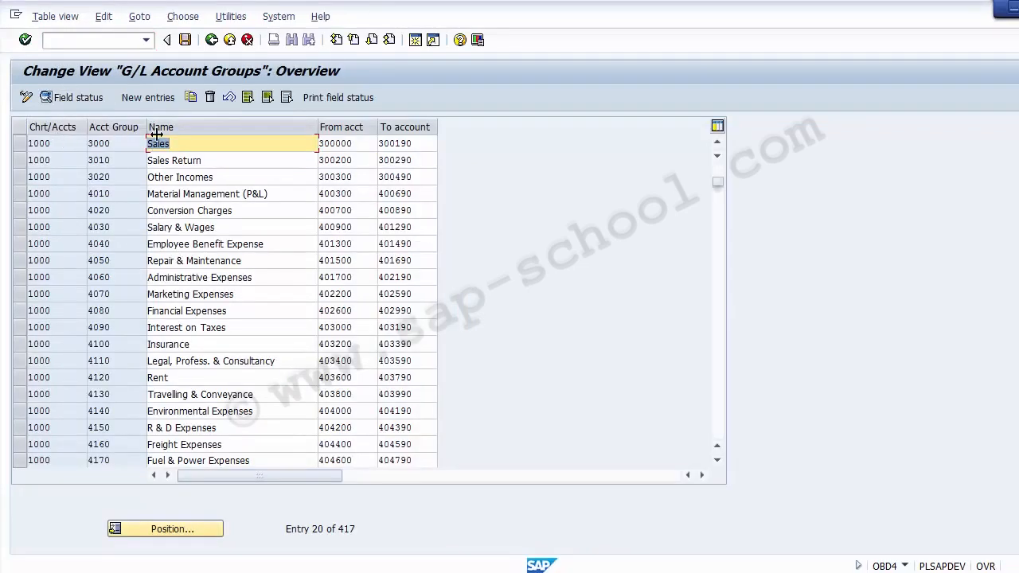
# Step: Review the G/L account groups of chart of accounts 1000, from Sales through the expense groups to Migration Accounts
pyautogui.click(249, 145)
pyautogui.click(253, 160)
pyautogui.click(255, 178)
pyautogui.click(255, 210)
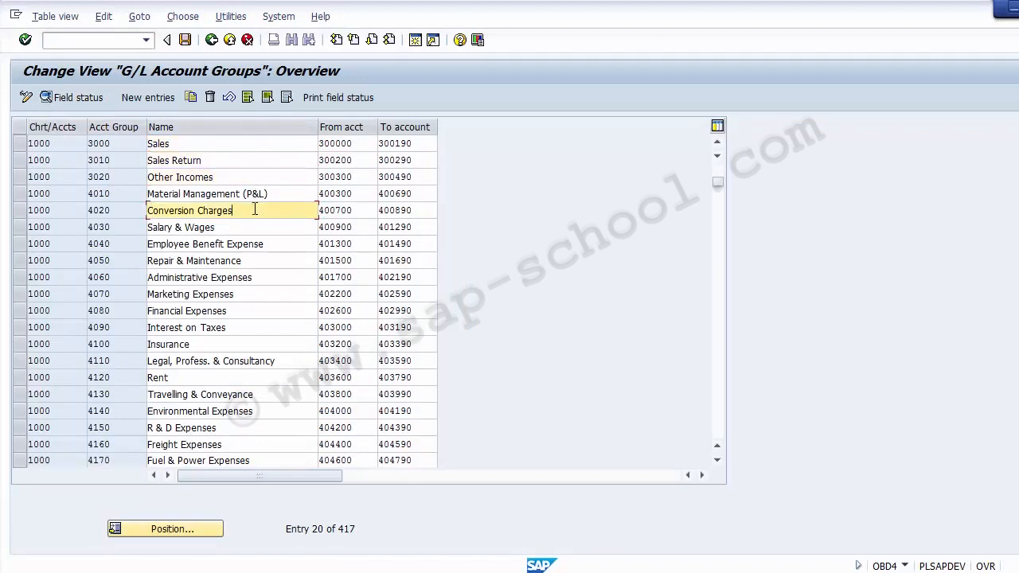
pyautogui.click(255, 244)
pyautogui.click(248, 228)
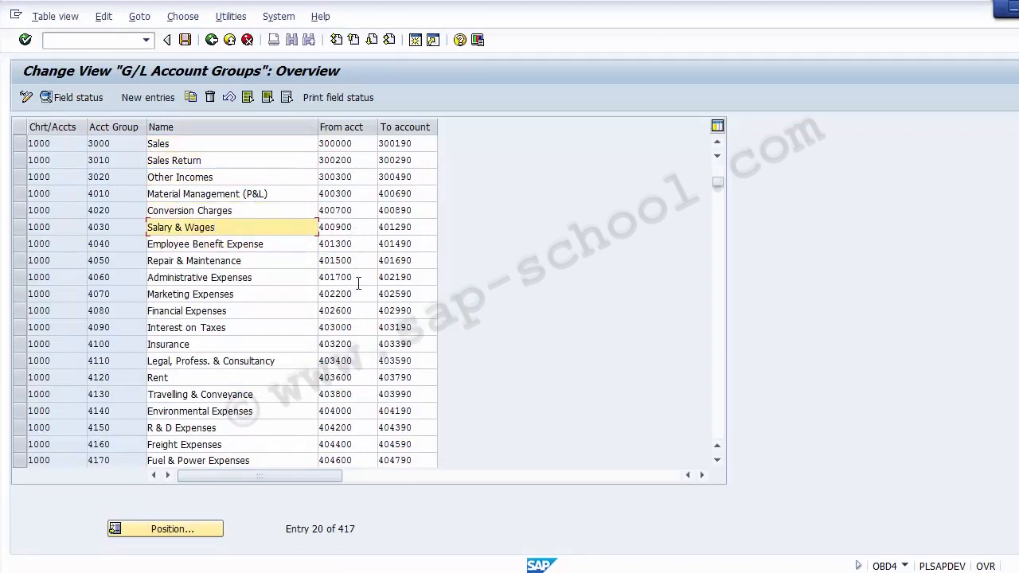
pyautogui.press('pagedown')
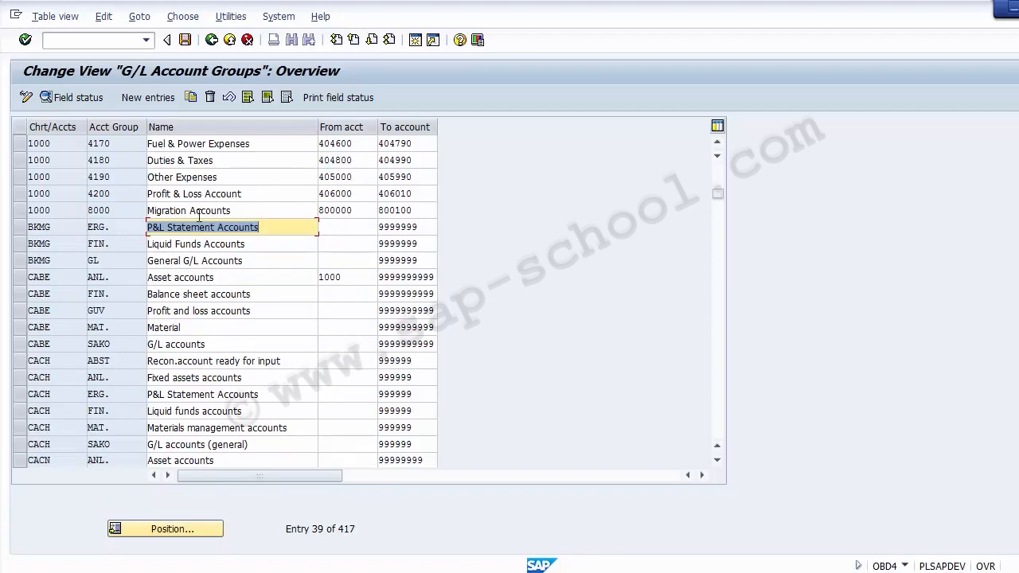
pyautogui.press('pageup')
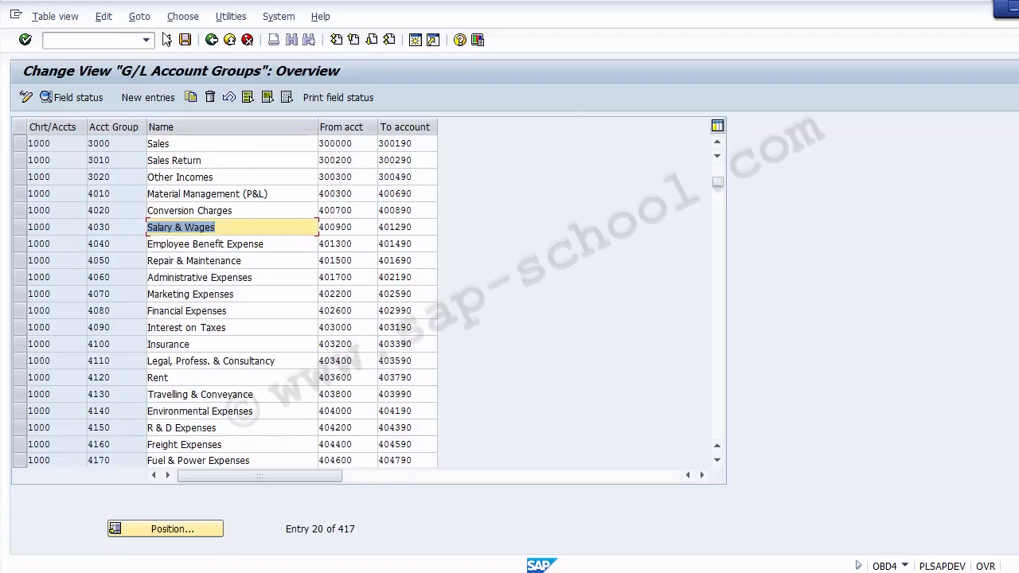
# Step: Check the from and to account numbers of the Sales Return account group
pyautogui.moveTo(208, 161); pyautogui.dragTo(148, 161)
pyautogui.click(362, 158)
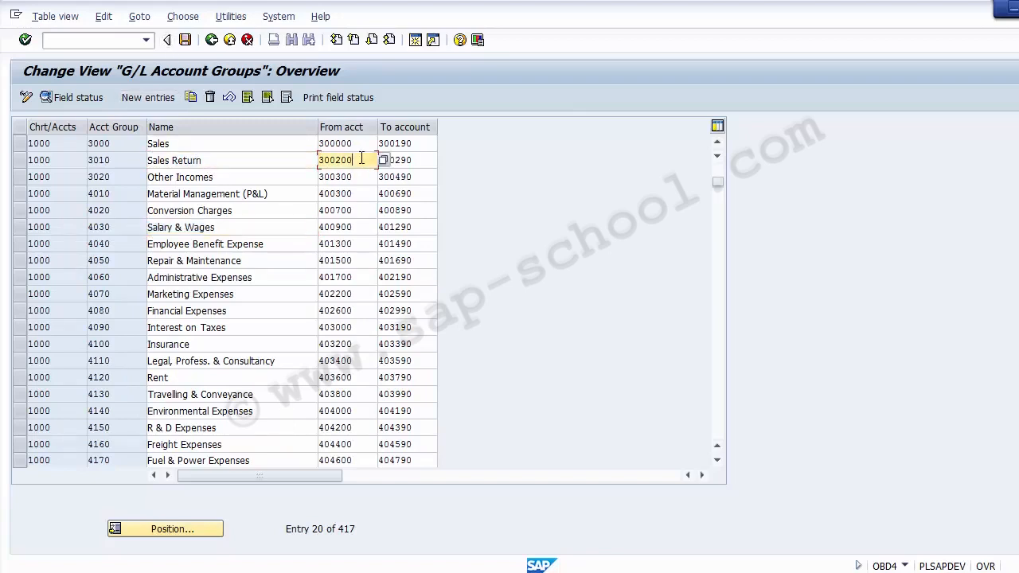
pyautogui.moveTo(320, 160); pyautogui.dragTo(365, 162)
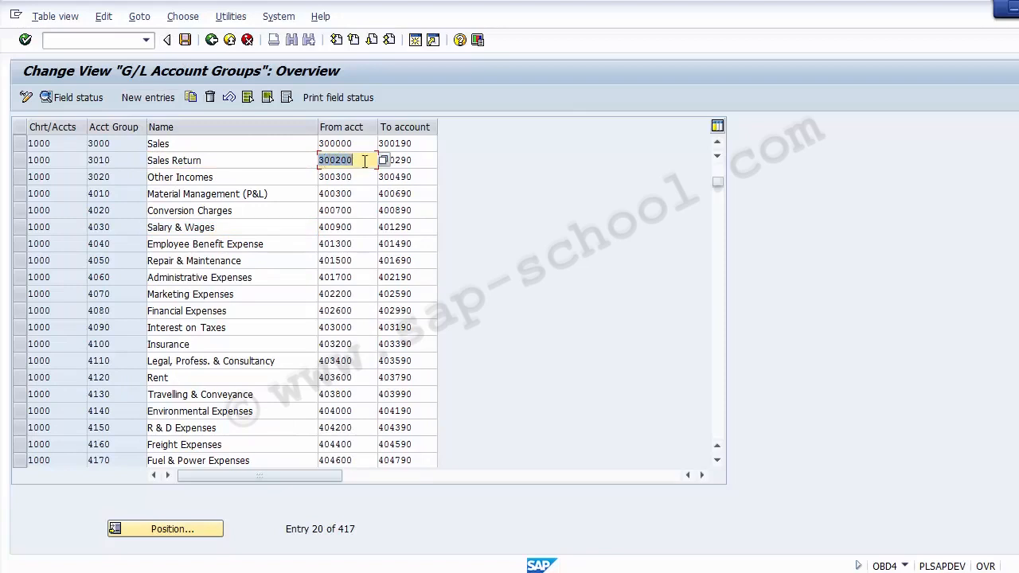
pyautogui.click(420, 162)
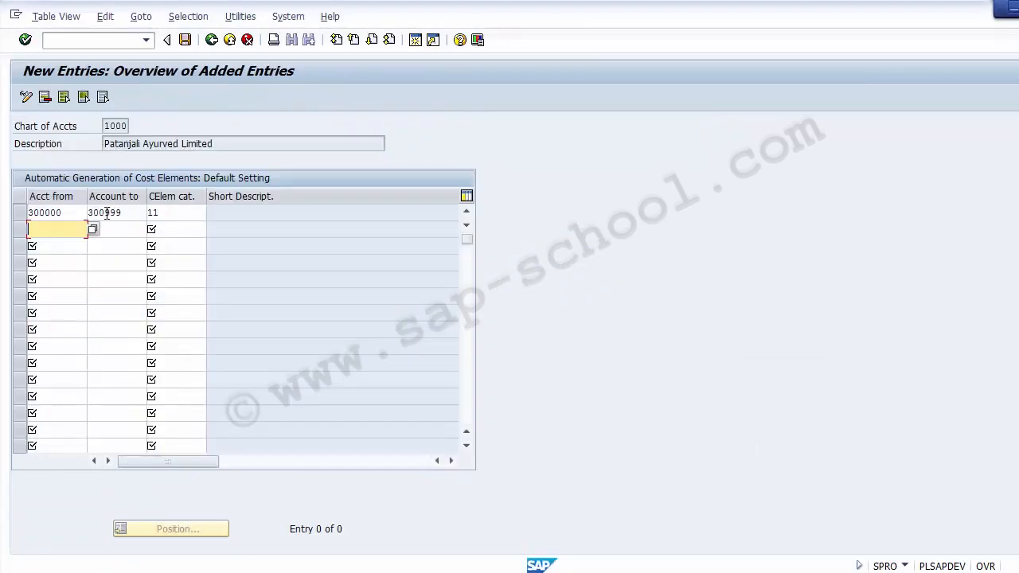
# Step: Return to the new default setting entries and set the first entry's upper account to 300199 with category 11
pyautogui.click(106, 213)
pyautogui.write('199')
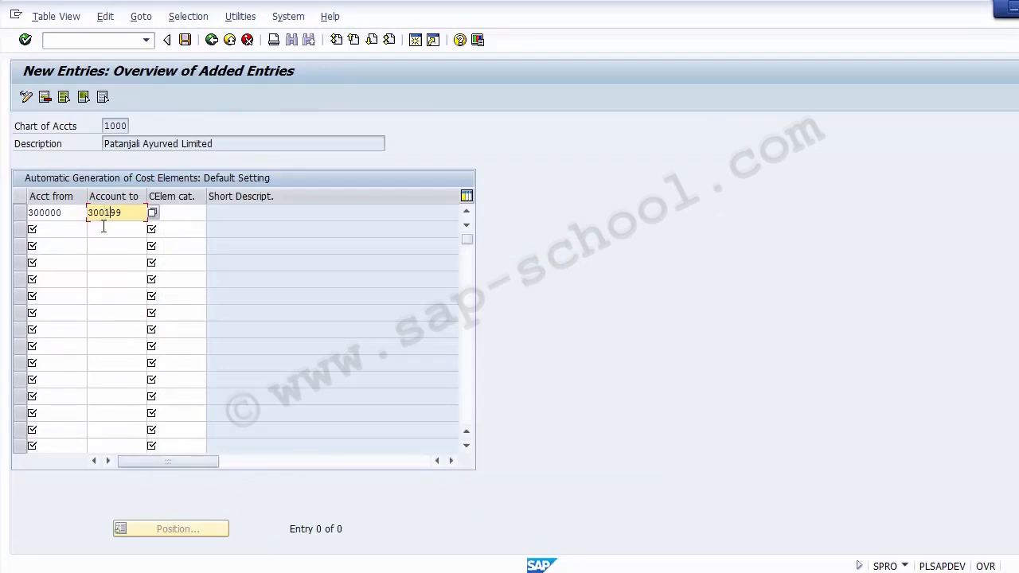
pyautogui.press('Tab')
pyautogui.write('11')
# Step: Enter the account range 300200 to 300299 in the second default setting row
pyautogui.click(74, 231)
pyautogui.write('300200')
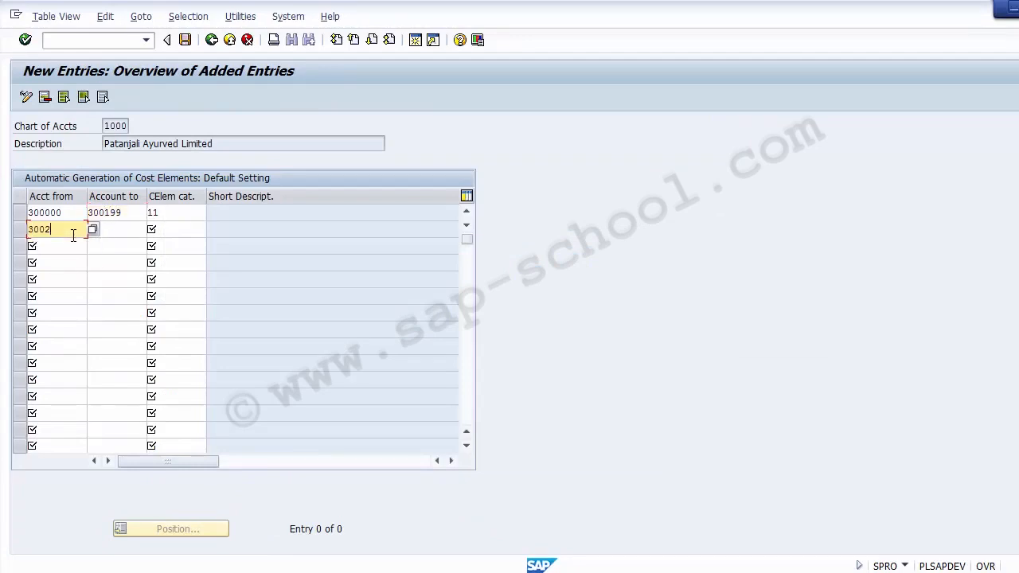
pyautogui.press('Tab')
pyautogui.write('30')
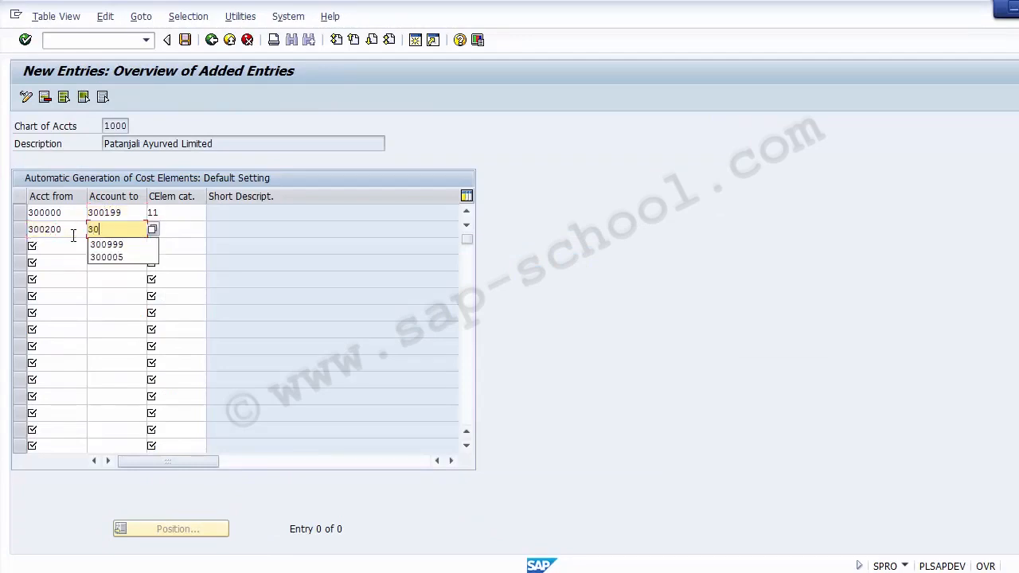
pyautogui.write('0299')
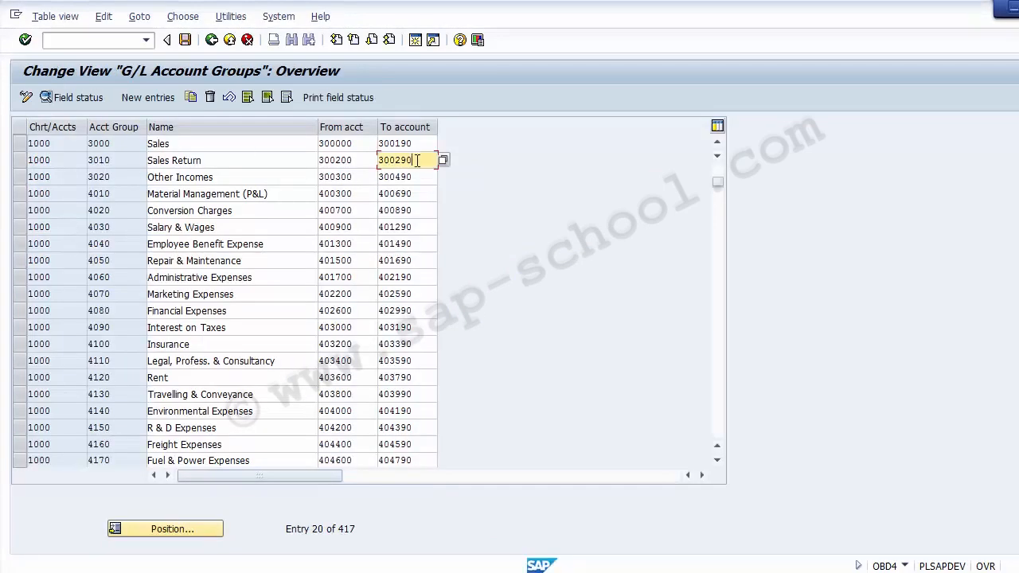
# Step: Back in the new default setting entries, set the first entry's upper account to 300190 and its cost element category to 11
pyautogui.hotkey('alt', 'Tab')
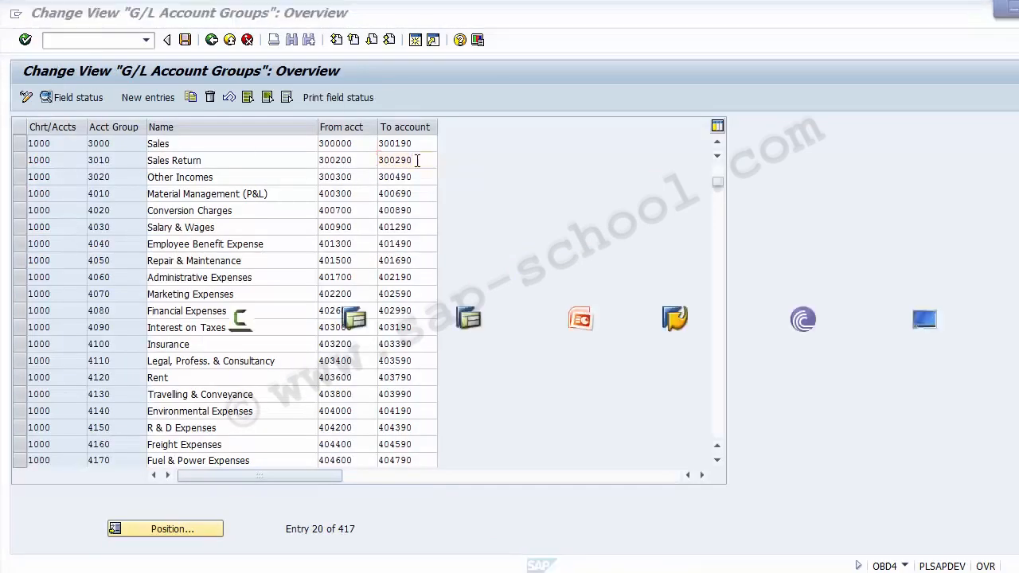
pyautogui.press('Up')
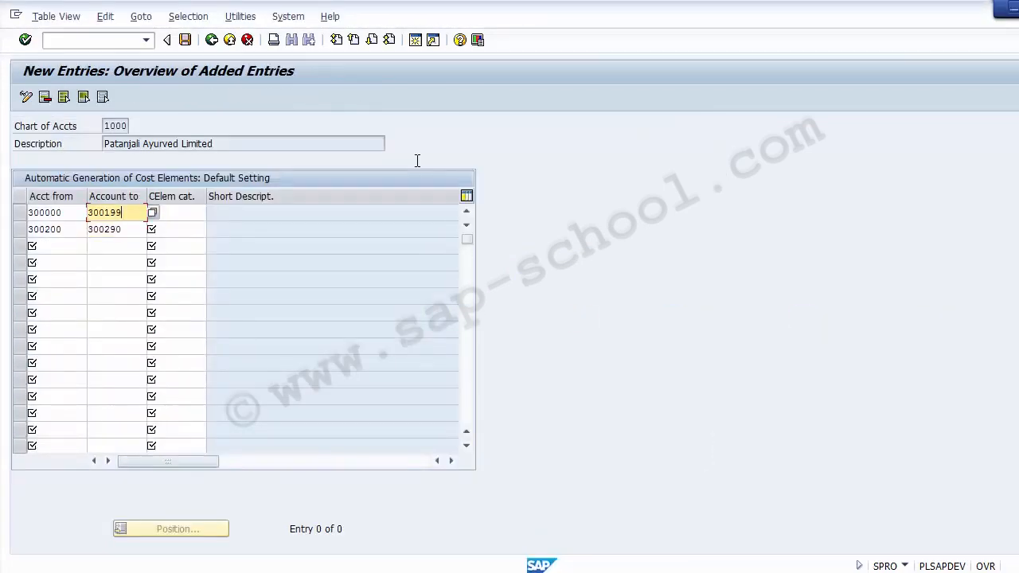
pyautogui.press('BackSpace')
pyautogui.write('0')
pyautogui.hotkey('alt', 'Tab')
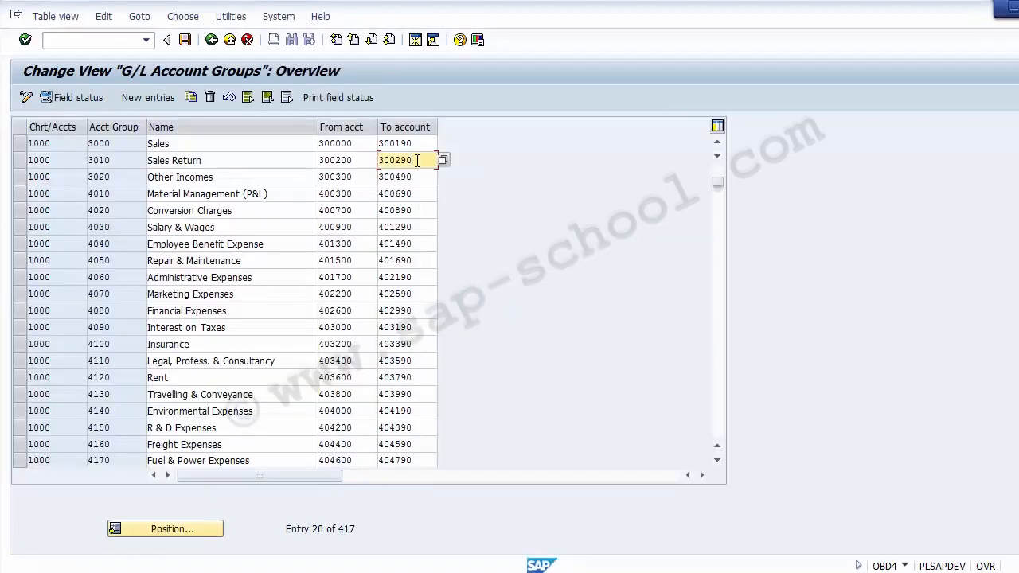
pyautogui.hotkey('alt', 'Tab')
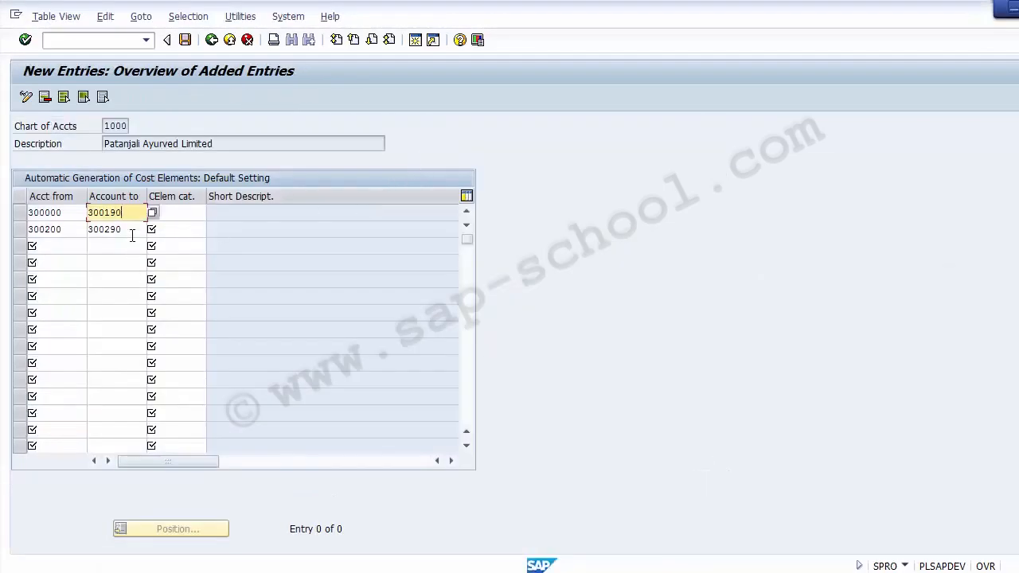
pyautogui.press('Tab')
pyautogui.write('11')
# Step: Assign cost element category 12, Sales deduction, to the 300200 to 300290 account range
pyautogui.click(136, 234)
pyautogui.click(193, 228)
pyautogui.hotkey('alt', 'Tab')
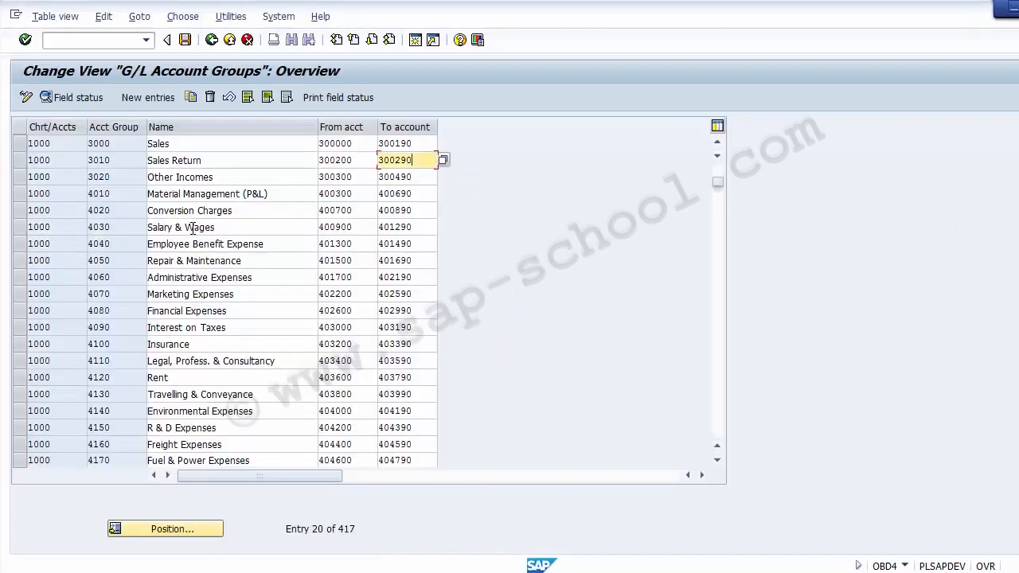
pyautogui.hotkey('alt', 'Tab')
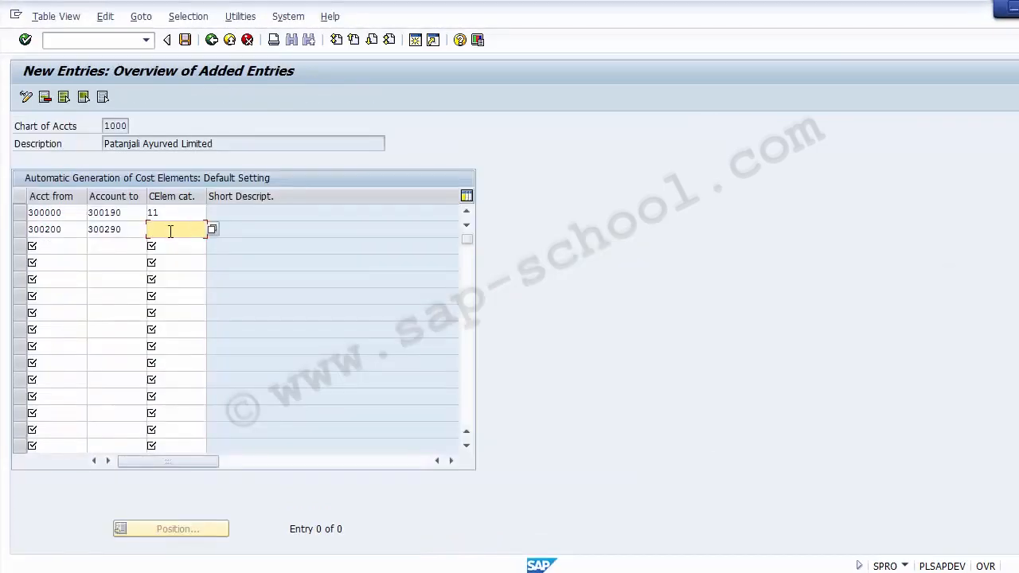
pyautogui.click(214, 229)
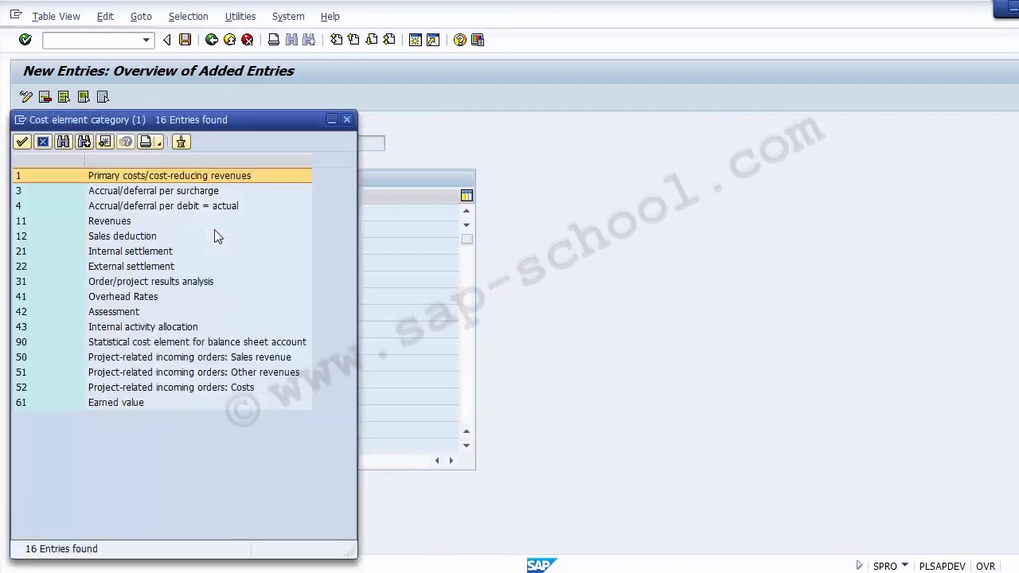
pyautogui.click(147, 237)
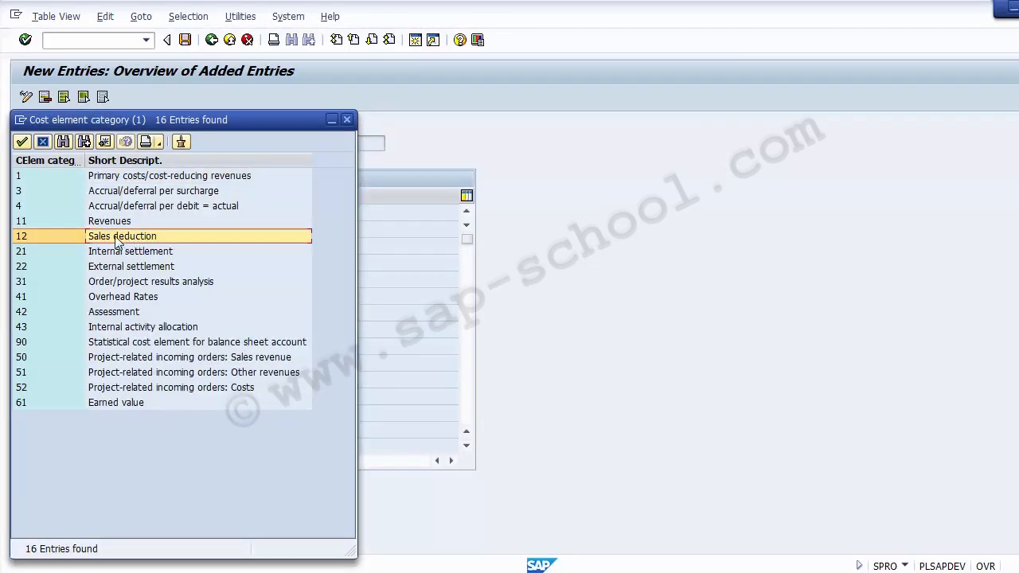
pyautogui.doubleClick(116, 239)
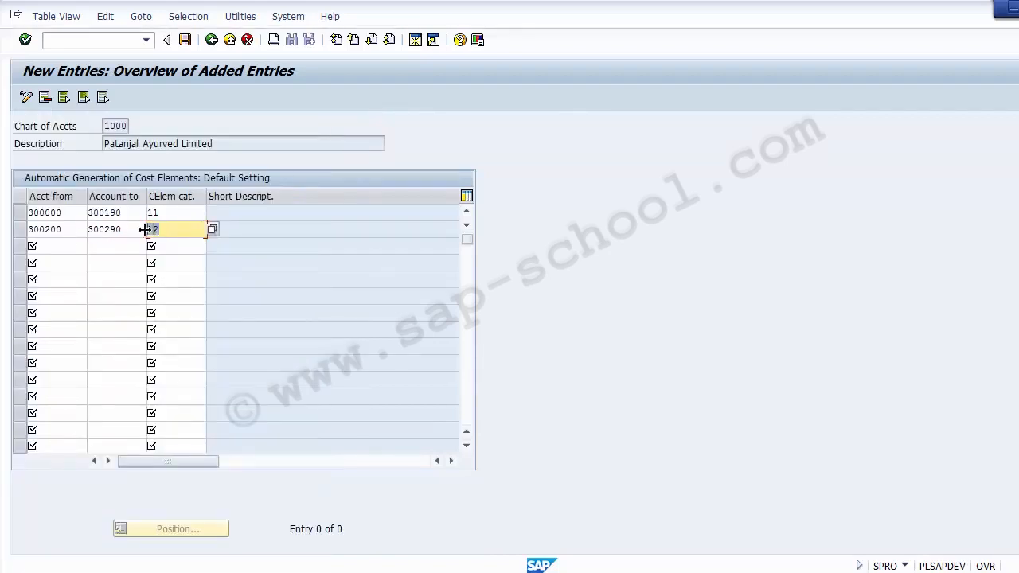
# Step: Add a third default setting entry for accounts 400000 to 400999 with category 1, Primary costs/cost-reducing revenues
pyautogui.click(67, 245)
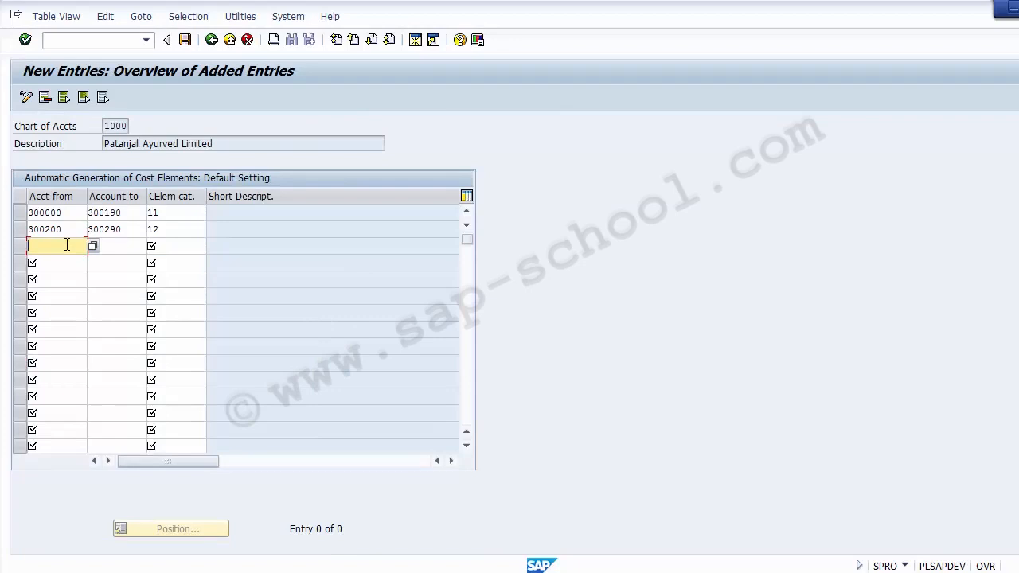
pyautogui.write('400000')
pyautogui.press('Tab')
pyautogui.write('40')
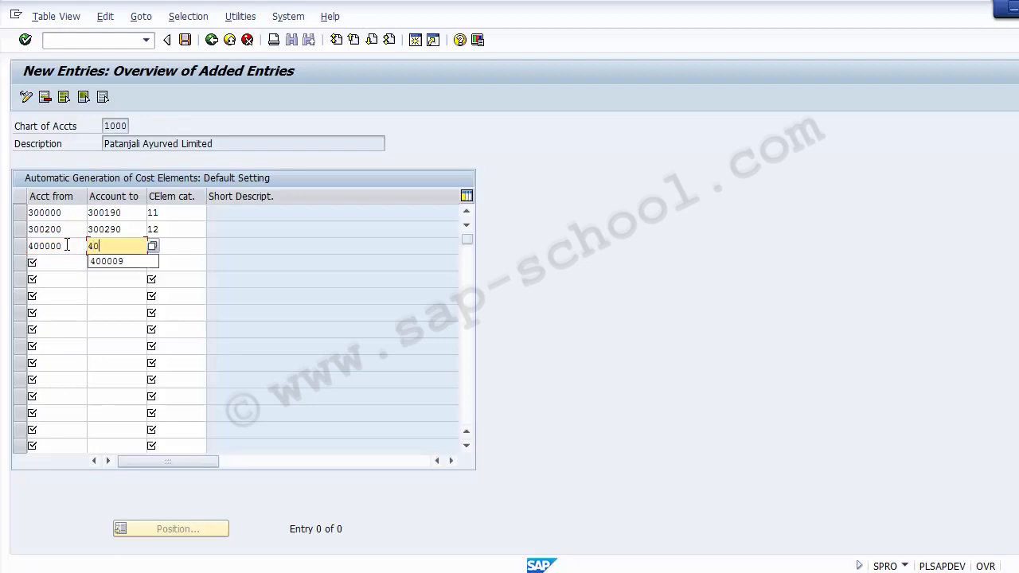
pyautogui.write('0999')
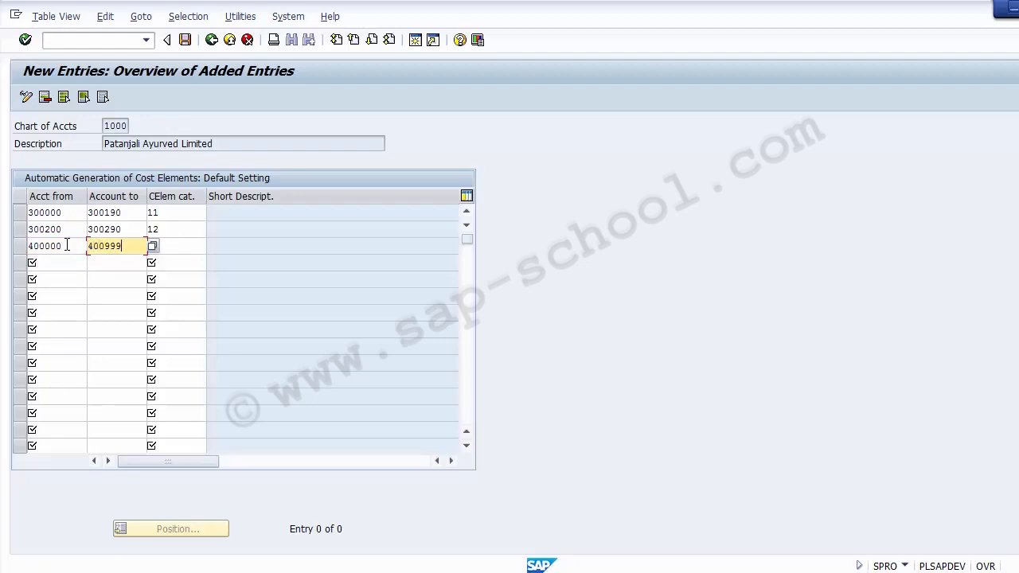
pyautogui.click(179, 241)
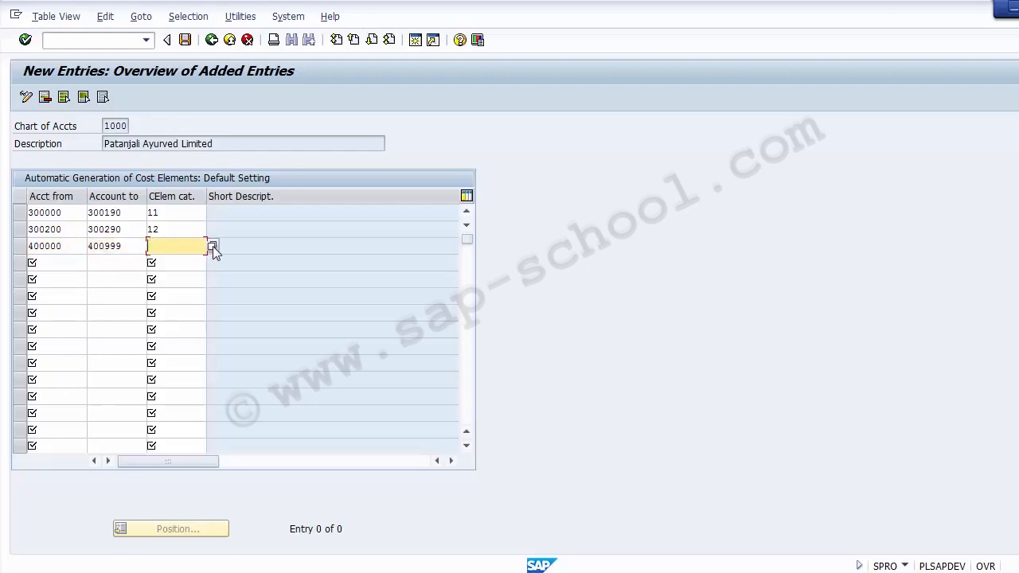
pyautogui.click(212, 246)
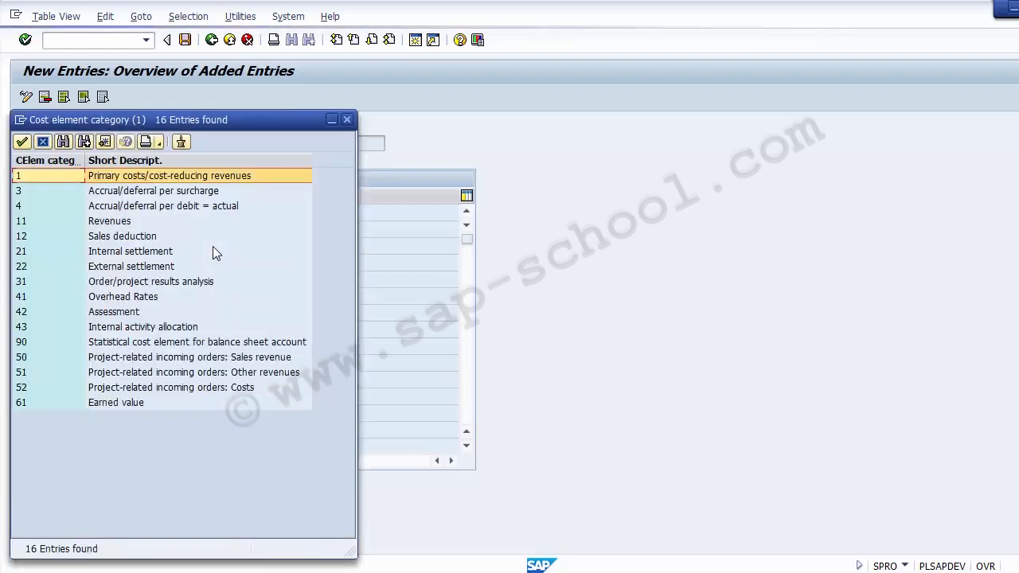
pyautogui.click(99, 177)
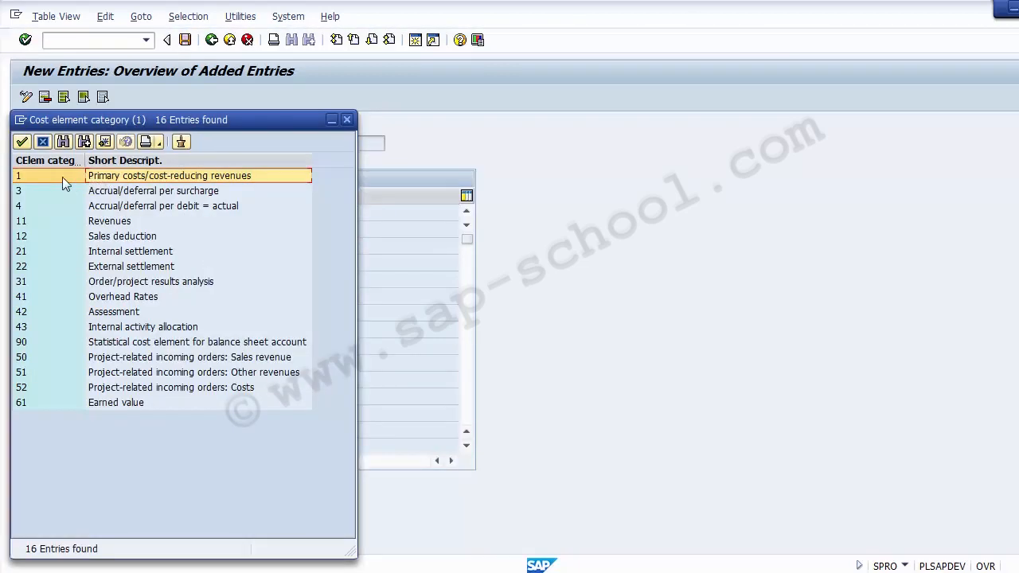
pyautogui.doubleClick(62, 177)
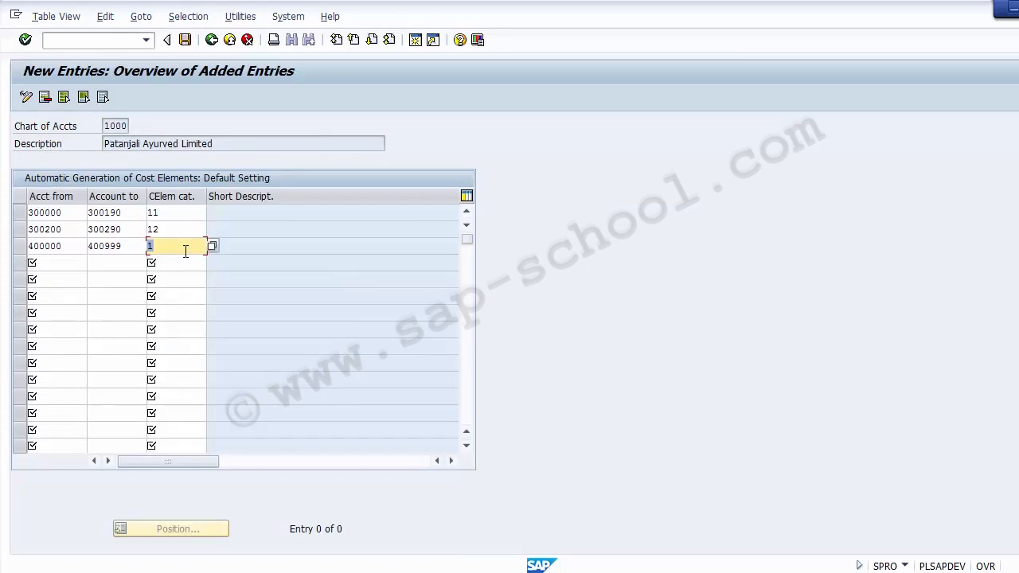
# Step: Look through the available cost element categories for the third entry, including Internal settlement and Order/project results analysis
pyautogui.press('F4')
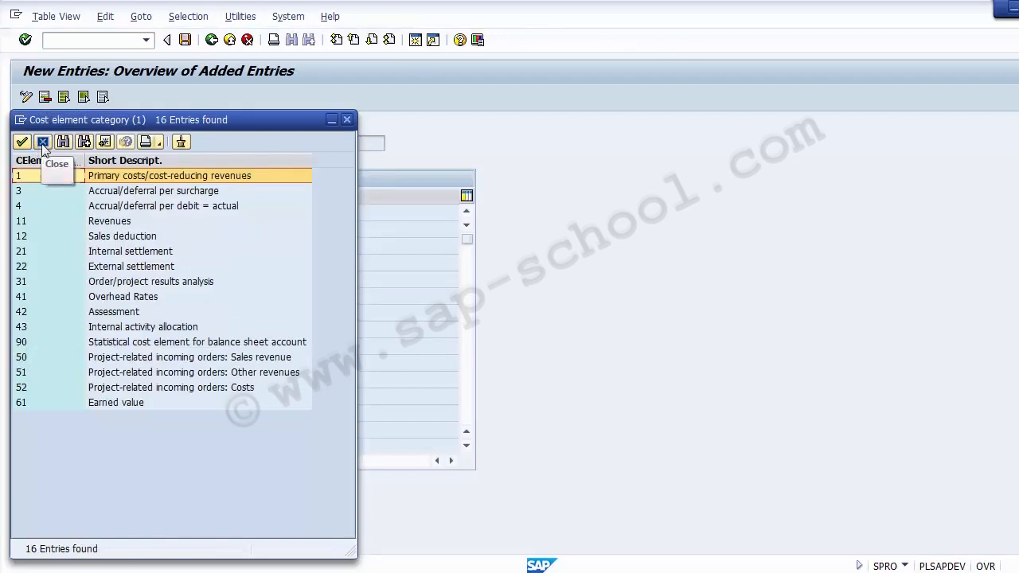
pyautogui.click(111, 254)
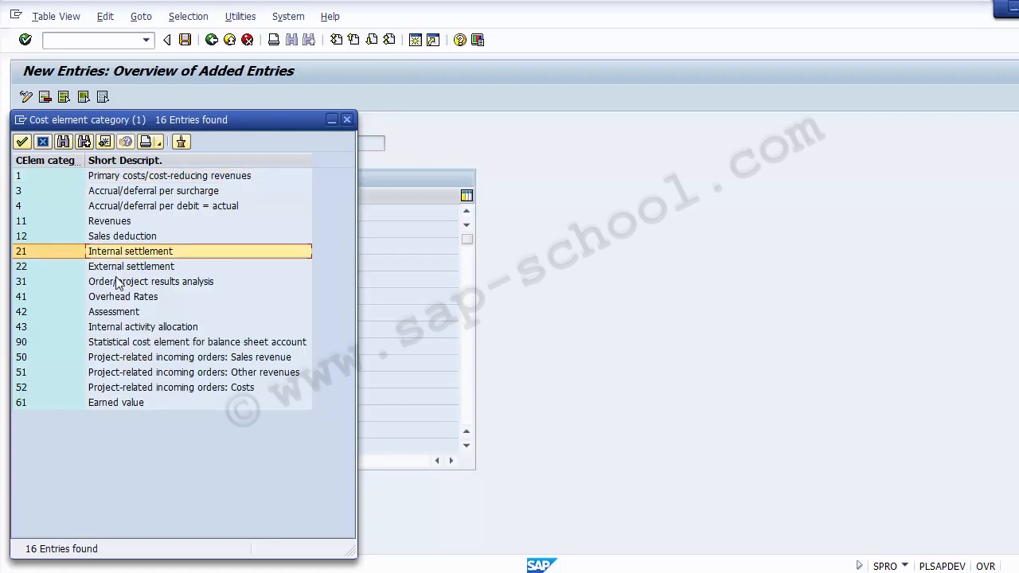
pyautogui.click(119, 284)
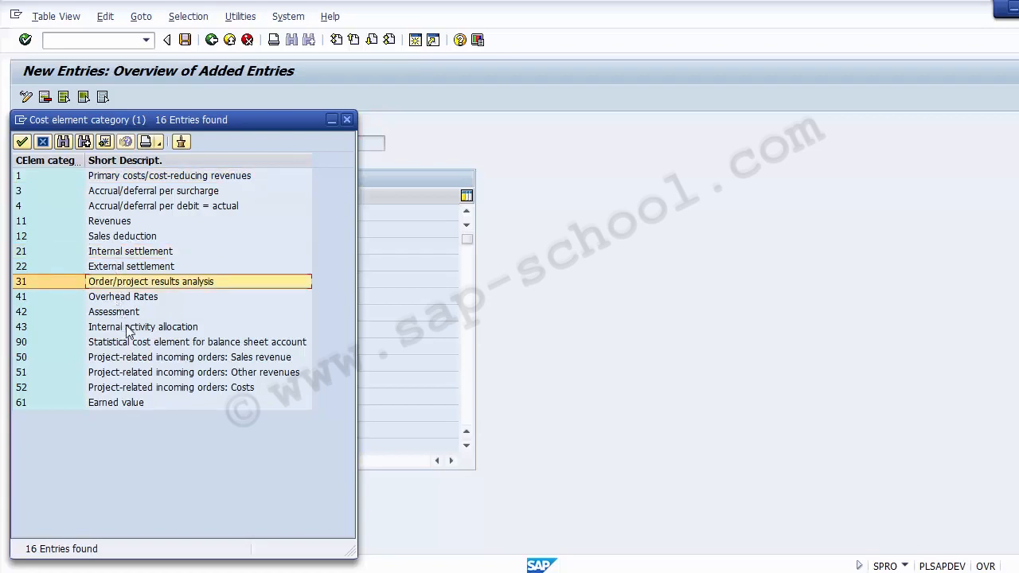
pyautogui.click(22, 142)
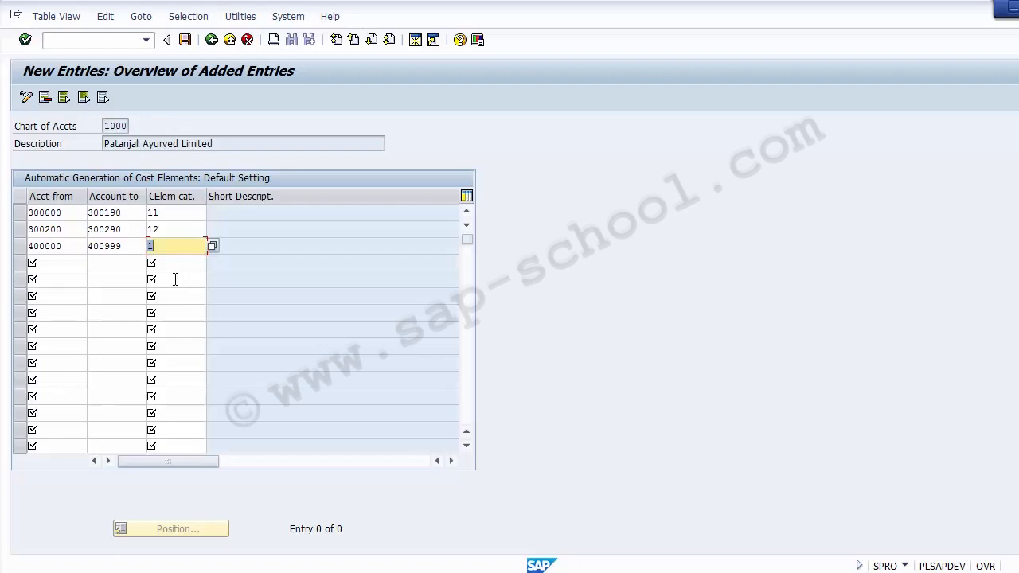
# Step: Set the third entry's upper account to 499999 and save the default settings
pyautogui.click(184, 40)
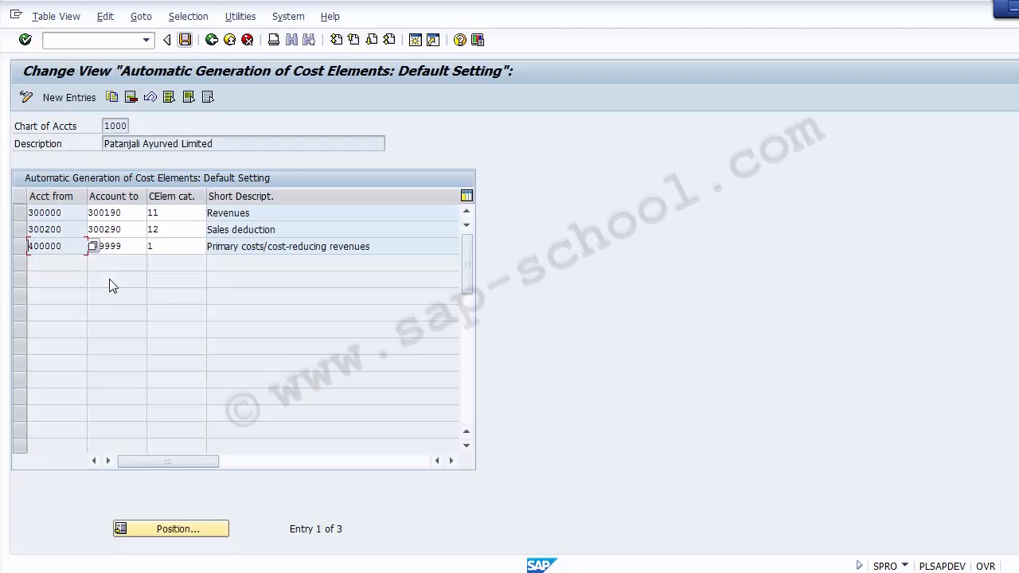
# Step: Review the account ranges and cost element categories of the three saved default setting entries
pyautogui.click(304, 249)
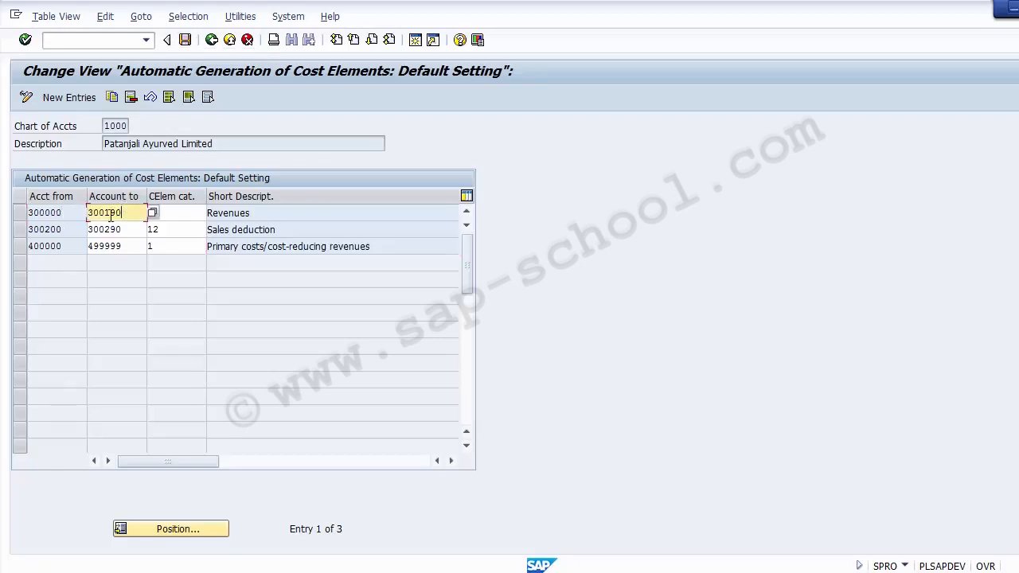
pyautogui.click(83, 229)
pyautogui.click(105, 230)
pyautogui.click(177, 211)
pyautogui.click(179, 227)
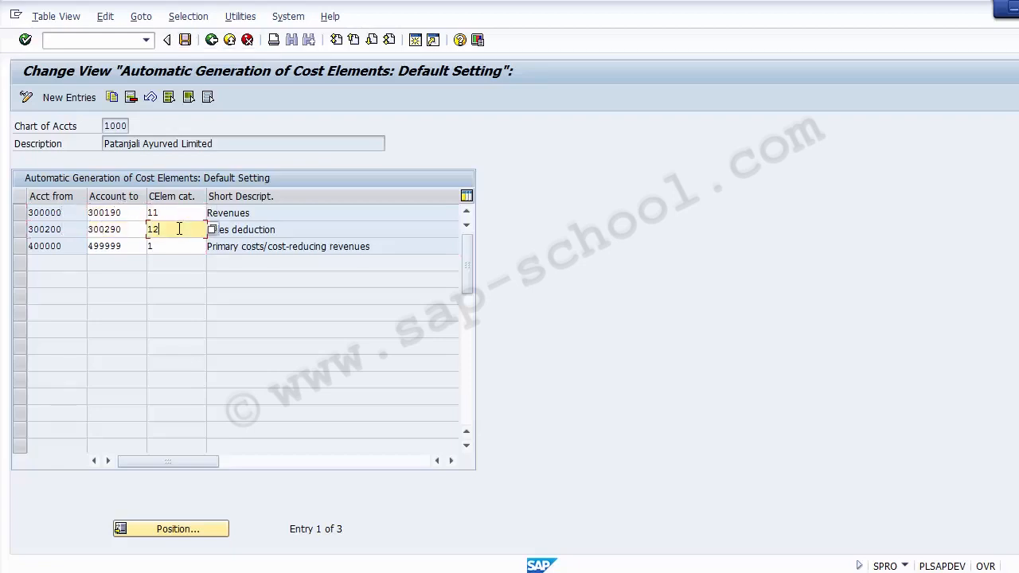
pyautogui.click(176, 248)
pyautogui.click(175, 232)
pyautogui.click(171, 215)
pyautogui.click(171, 227)
pyautogui.click(170, 240)
pyautogui.click(169, 227)
pyautogui.click(169, 217)
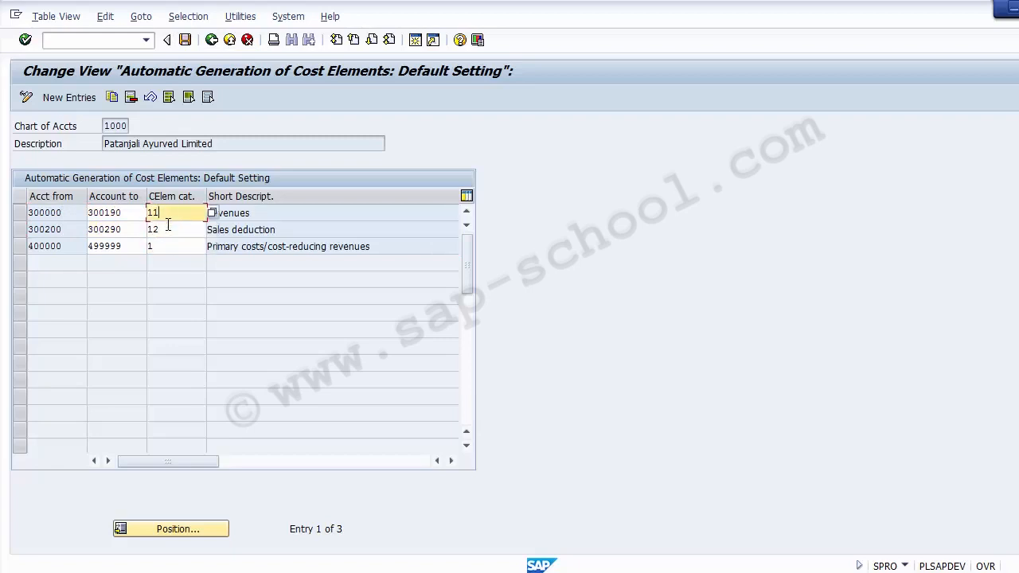
pyautogui.click(168, 225)
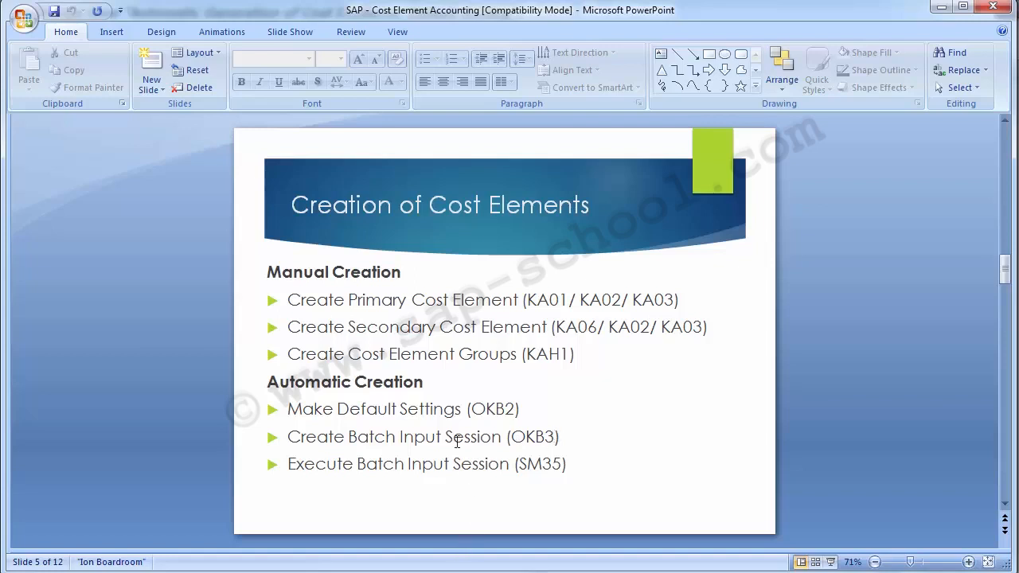
# Step: Leave the default settings for the implementation guide and open the Create Batch Input Session activity for cost elements
pyautogui.click(464, 572)
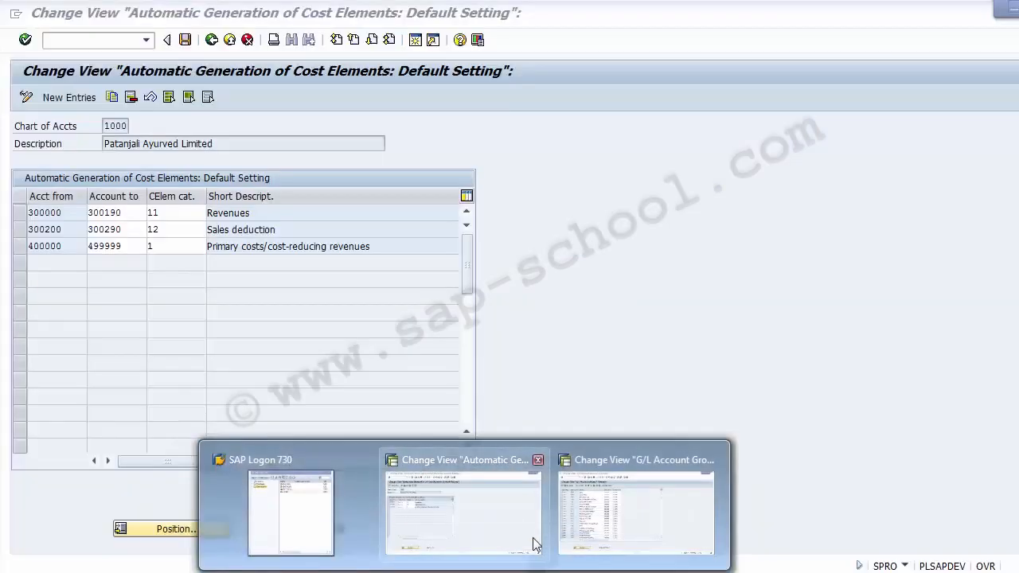
pyautogui.click(534, 546)
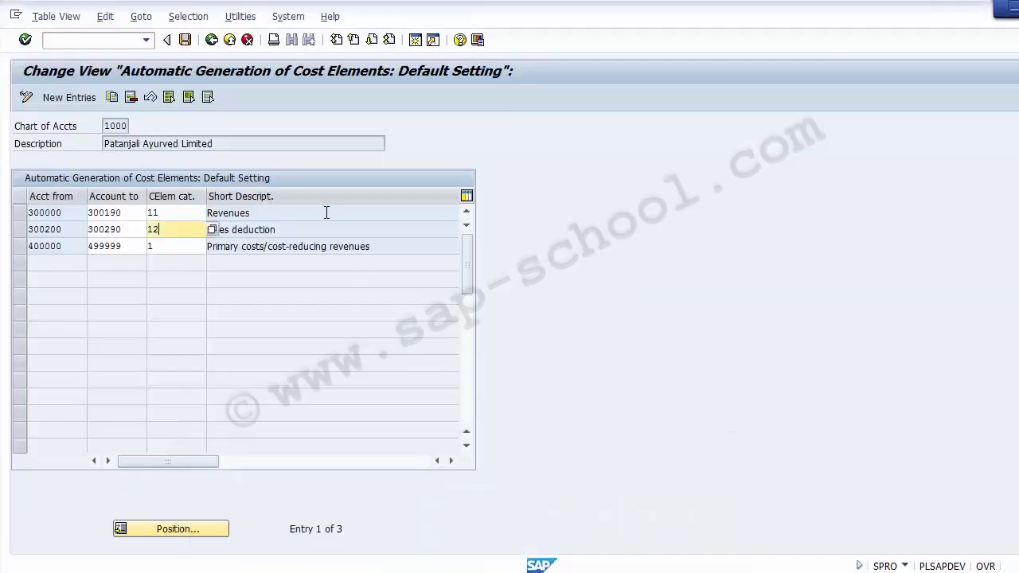
pyautogui.click(211, 40)
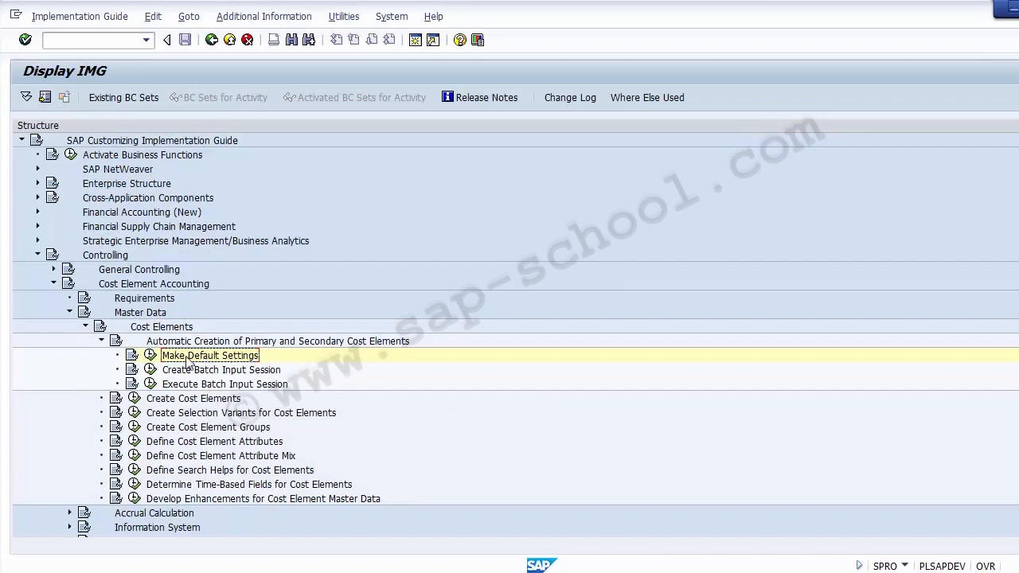
pyautogui.click(207, 371)
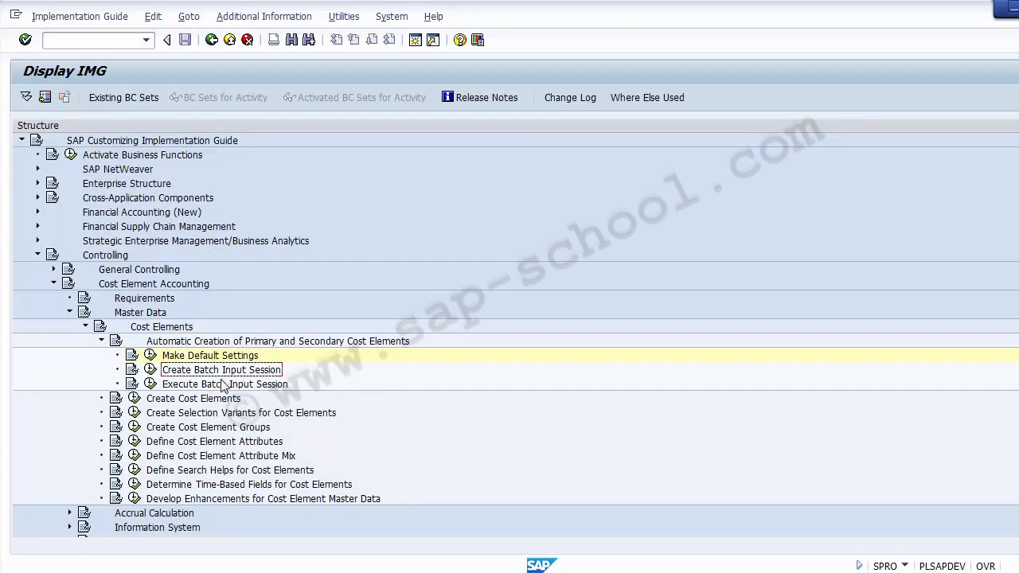
pyautogui.click(150, 370)
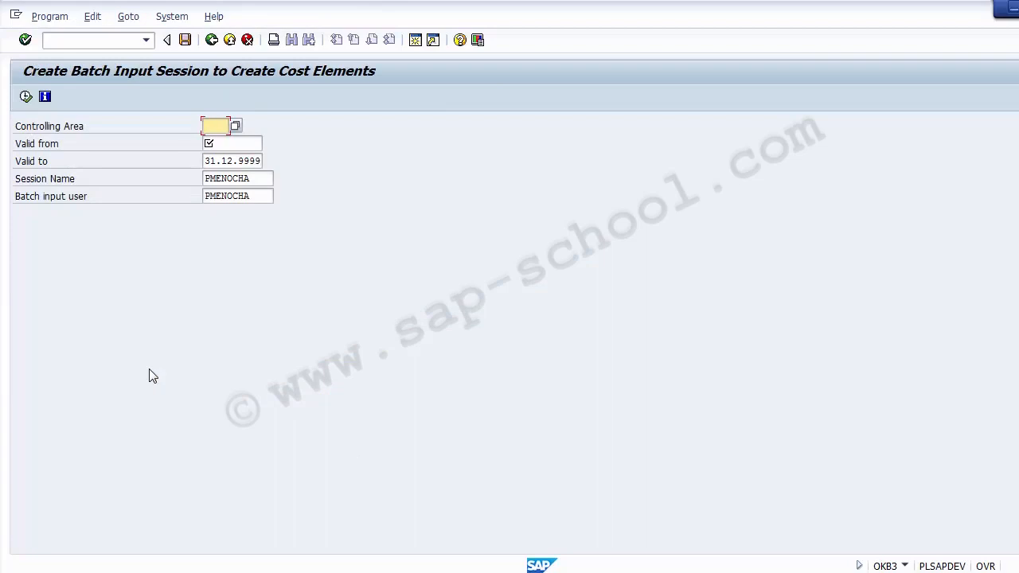
# Step: Select controlling area 1200, IBM LLC, for the batch input session and check its validity date fields
pyautogui.click(236, 127)
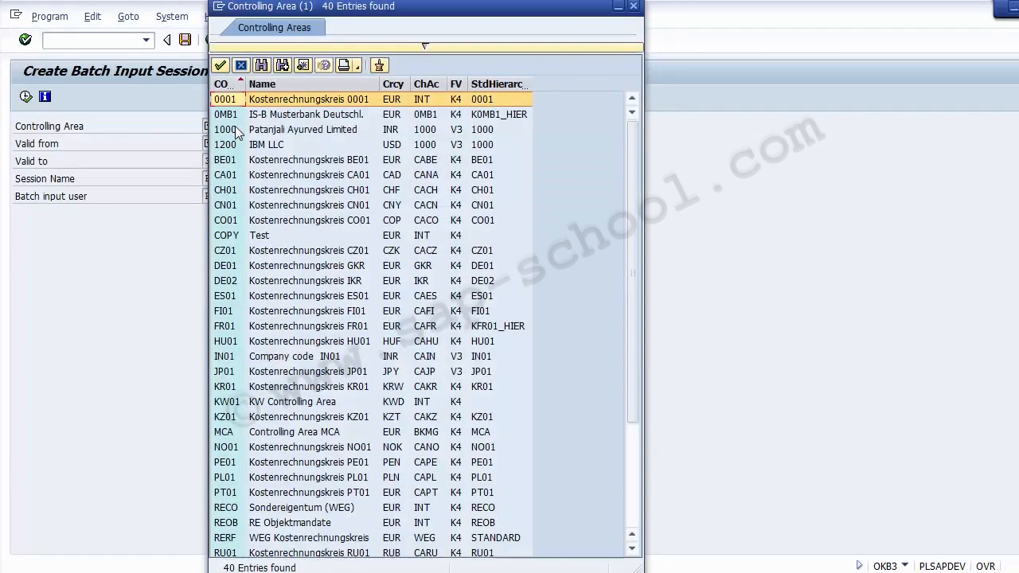
pyautogui.press('Down')
pyautogui.press('Down')
pyautogui.press('Down')
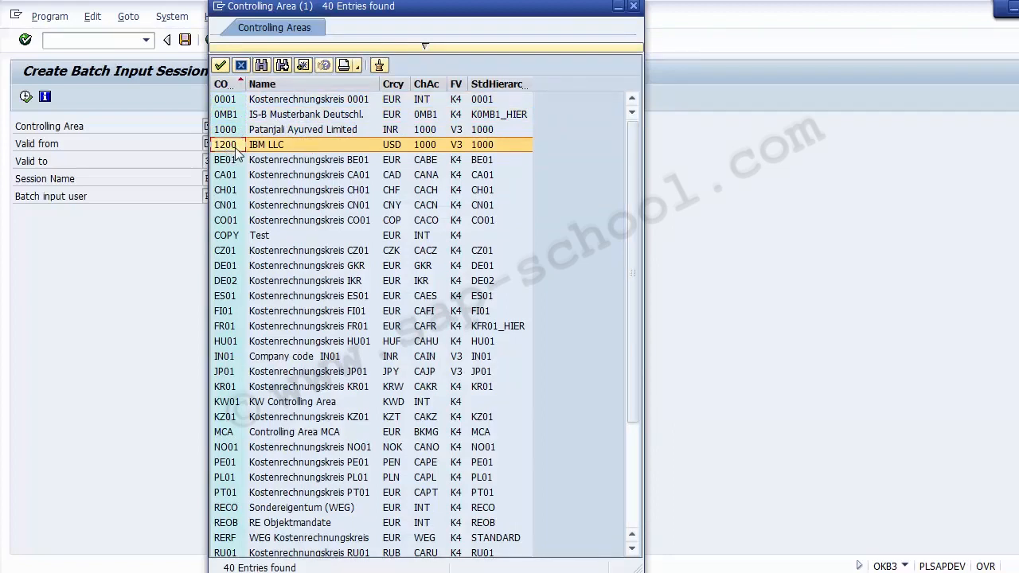
pyautogui.doubleClick(235, 147)
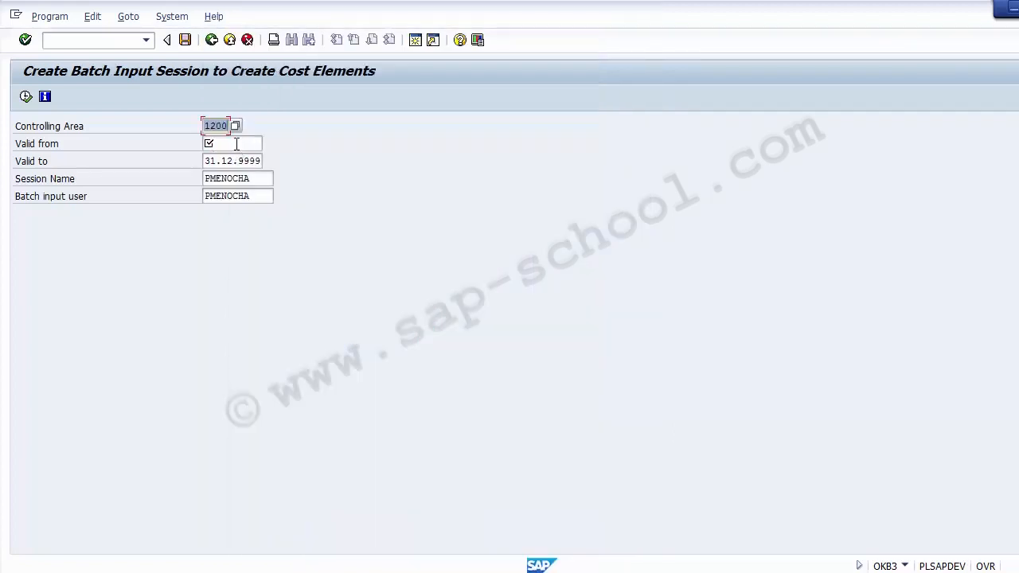
pyautogui.click(235, 144)
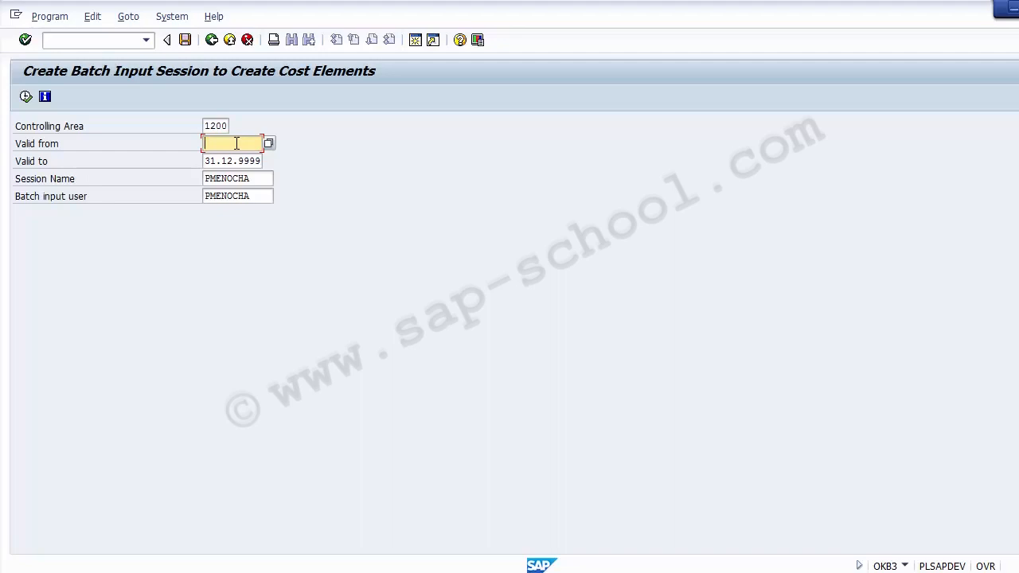
pyautogui.click(238, 159)
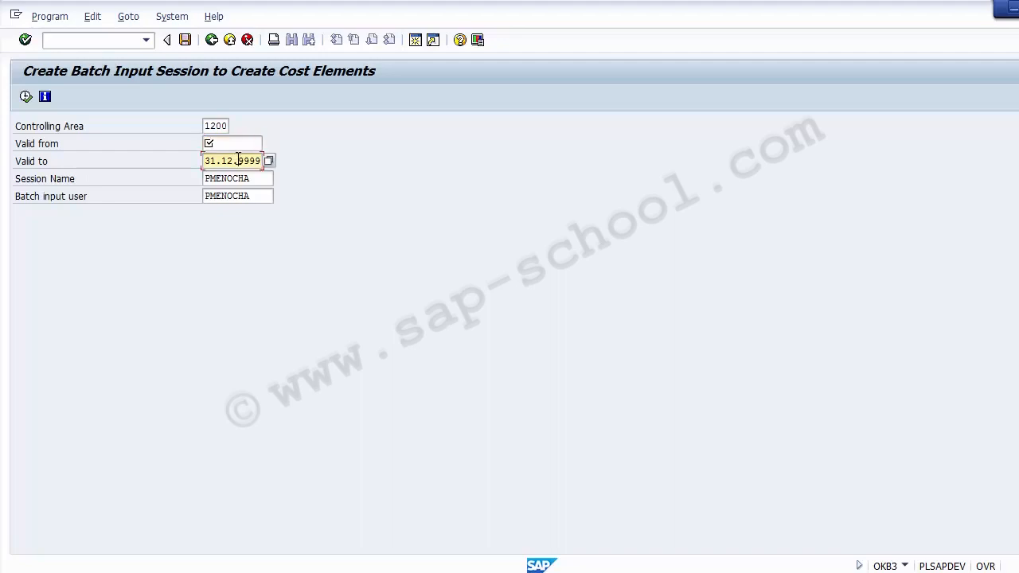
# Step: Set the batch input session's Valid from date to 01.04.2014
pyautogui.click(236, 144)
pyautogui.click(235, 159)
pyautogui.click(231, 144)
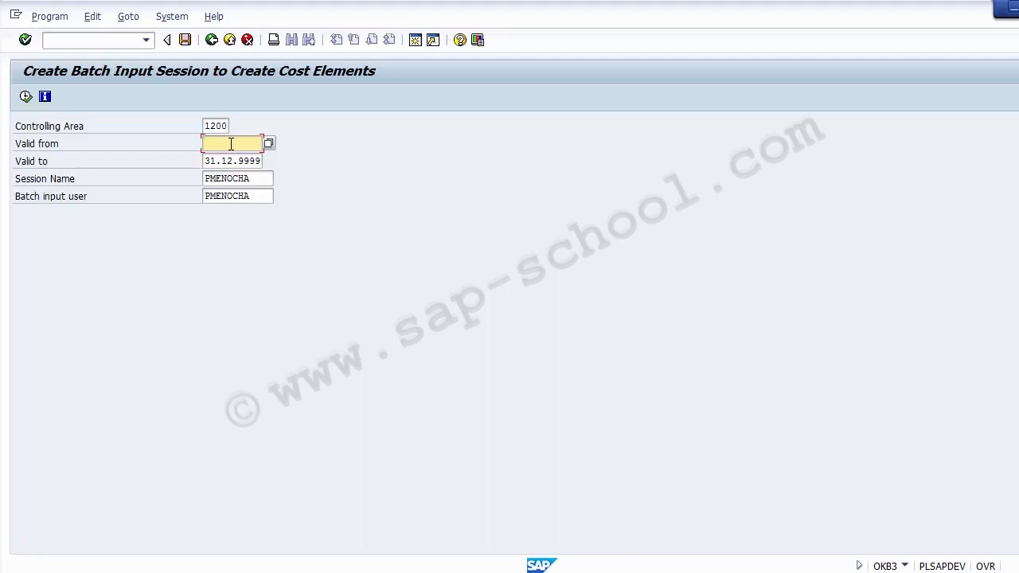
pyautogui.press('Tab')
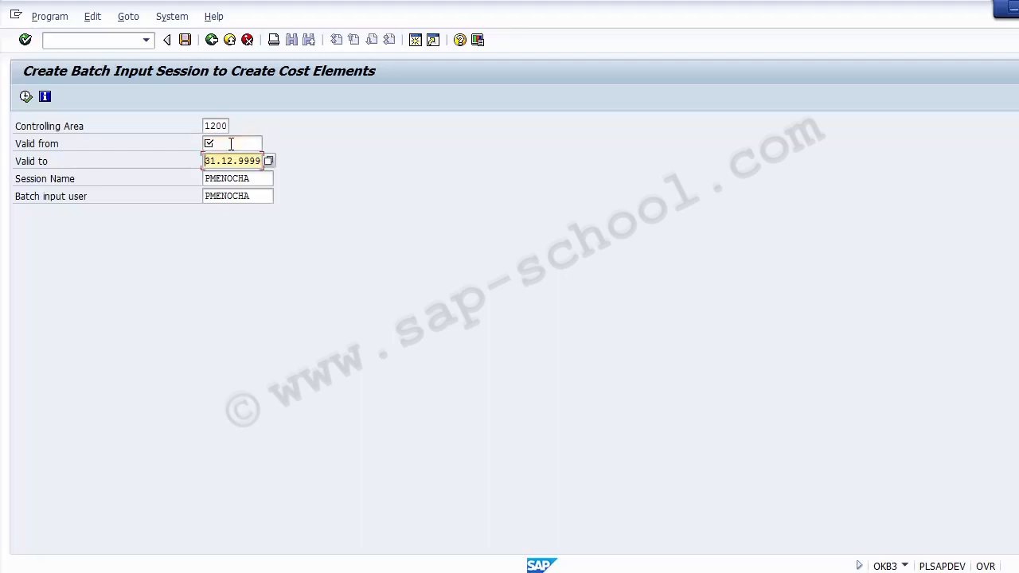
pyautogui.press('Right')
pyautogui.press('Right')
pyautogui.press('Right')
pyautogui.click(231, 143)
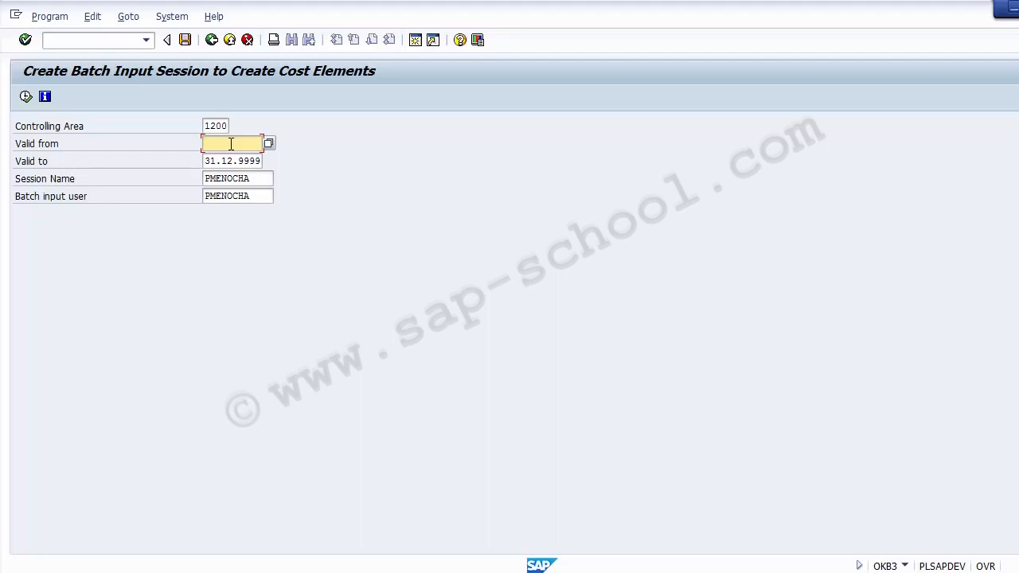
pyautogui.write('01.04.2014')
# Step: Check the session name and batch input user, and execute the batch input session creation for controlling area 1200
pyautogui.click(265, 179)
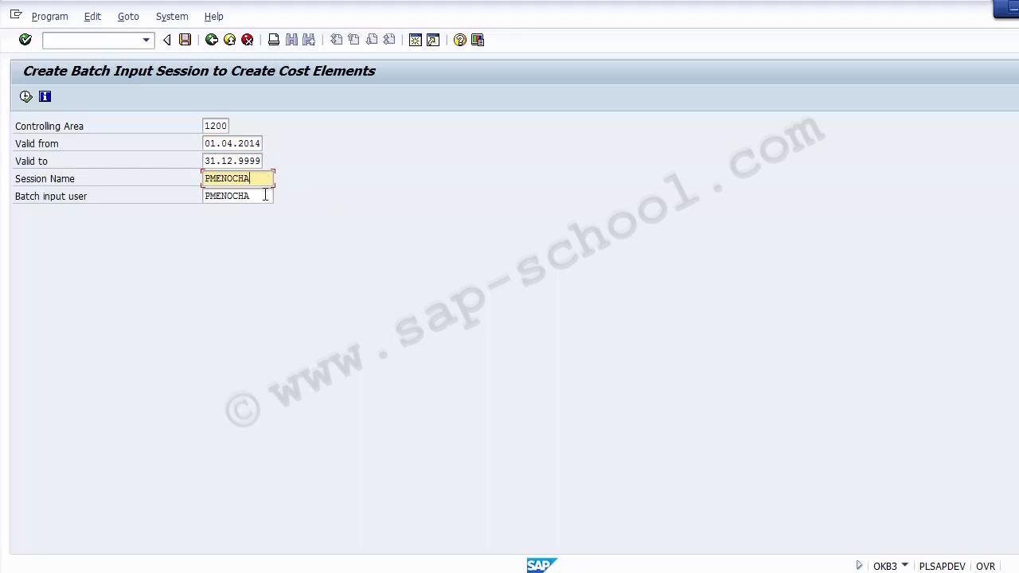
pyautogui.click(265, 195)
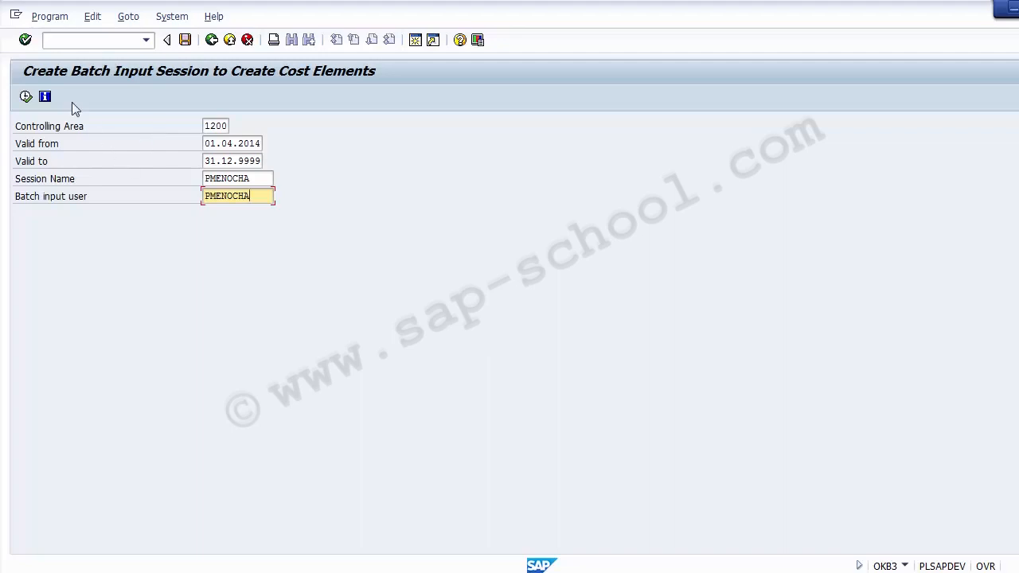
pyautogui.click(208, 125)
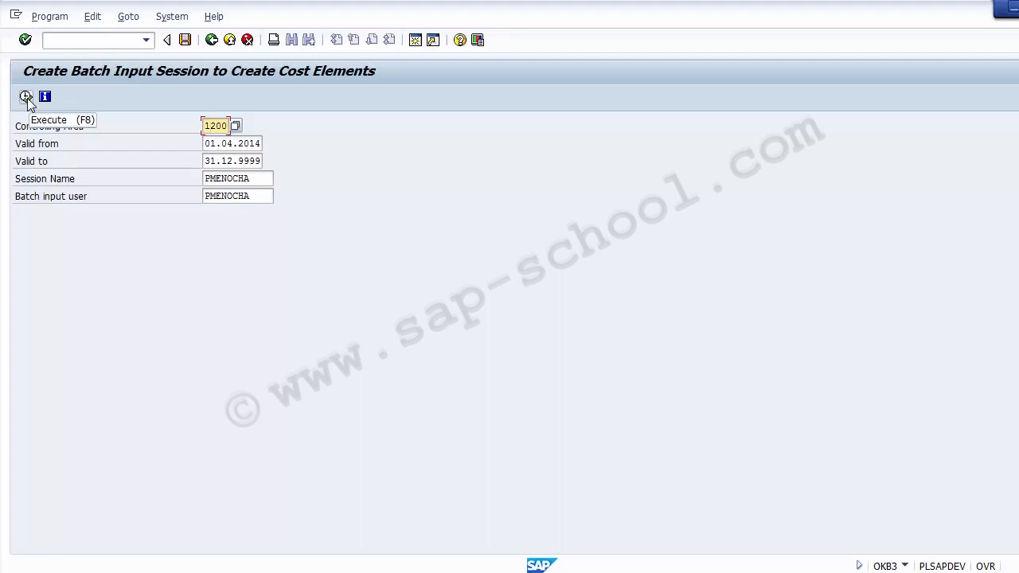
pyautogui.click(26, 97)
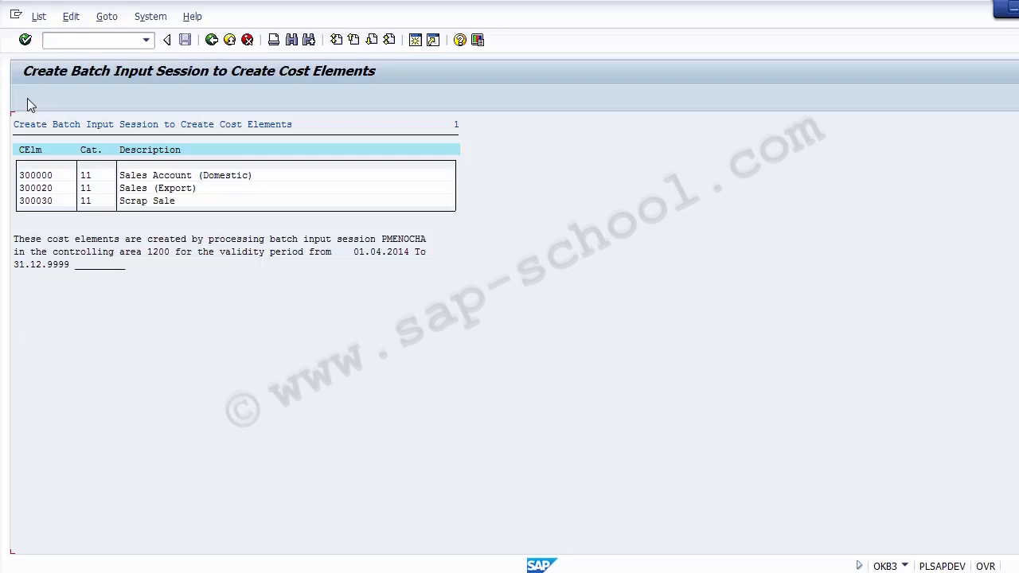
# Step: Review the numbers and categories of the cost elements listed for the session, and return to the selection screen
pyautogui.click(33, 153)
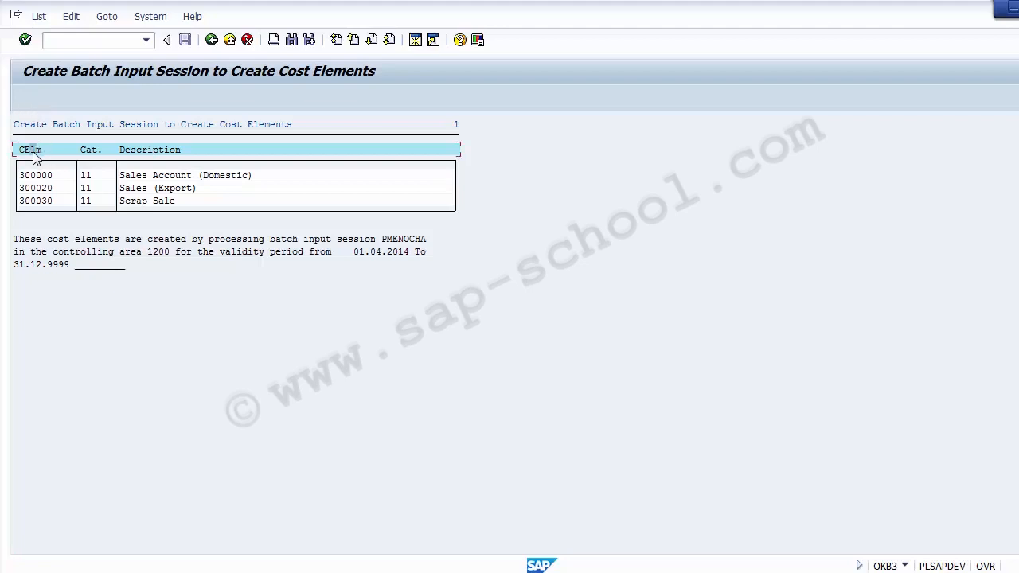
pyautogui.click(49, 190)
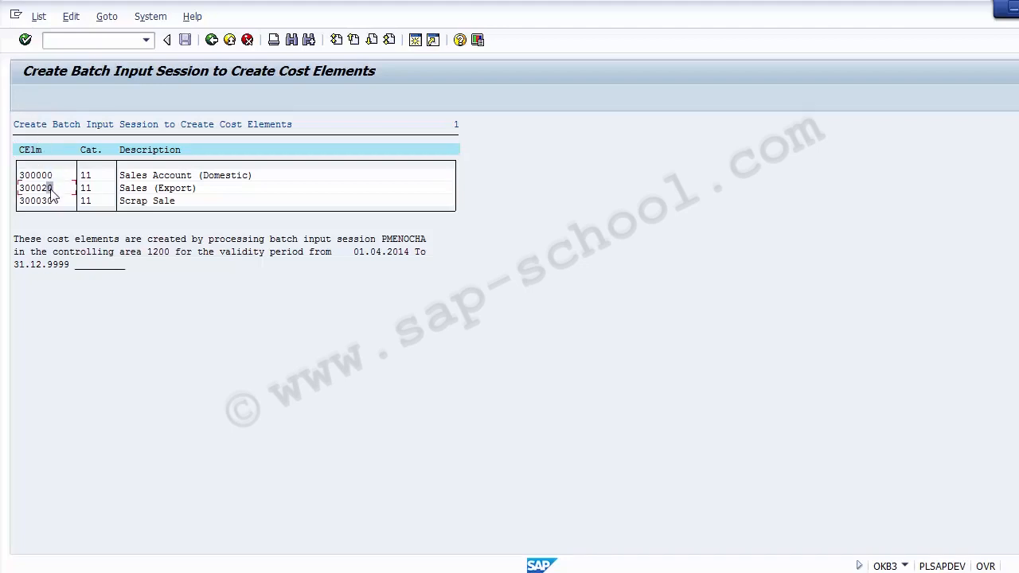
pyautogui.click(105, 180)
pyautogui.click(106, 200)
pyautogui.click(104, 176)
pyautogui.click(212, 41)
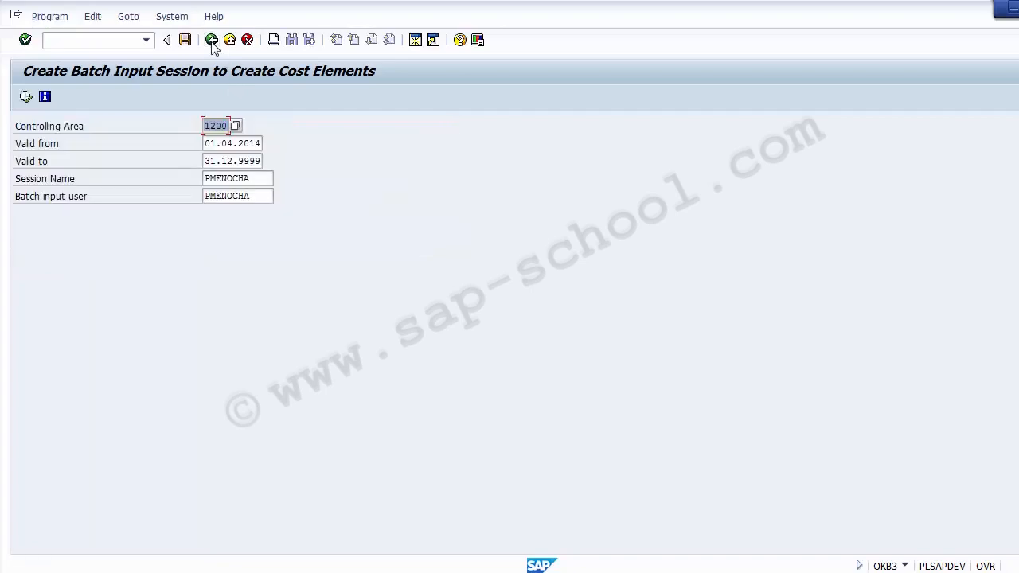
# Step: Return to the implementation guide and open the Execute Batch Input Session activity for cost elements
pyautogui.click(228, 43)
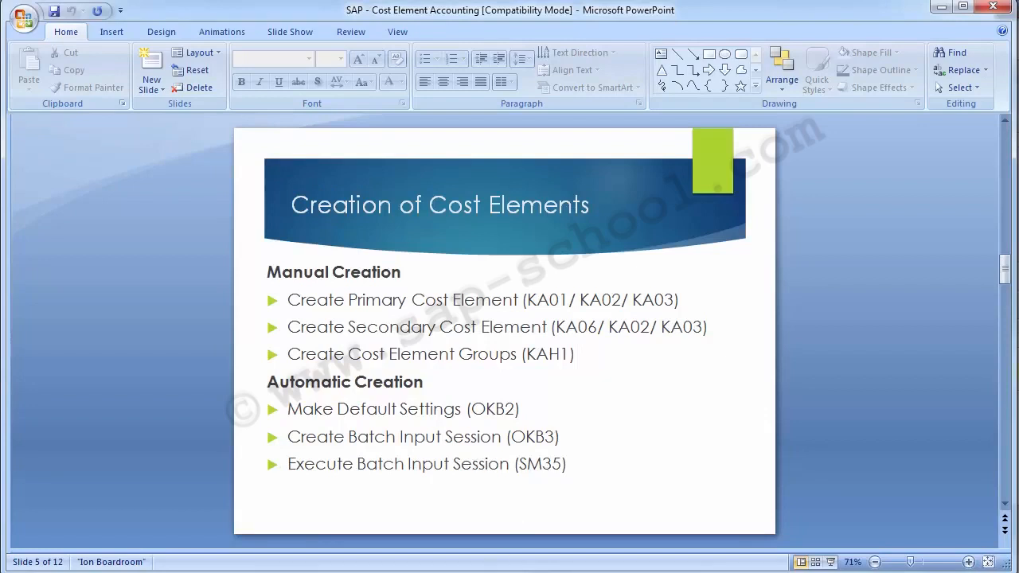
pyautogui.moveTo(464, 570)
pyautogui.click(465, 540)
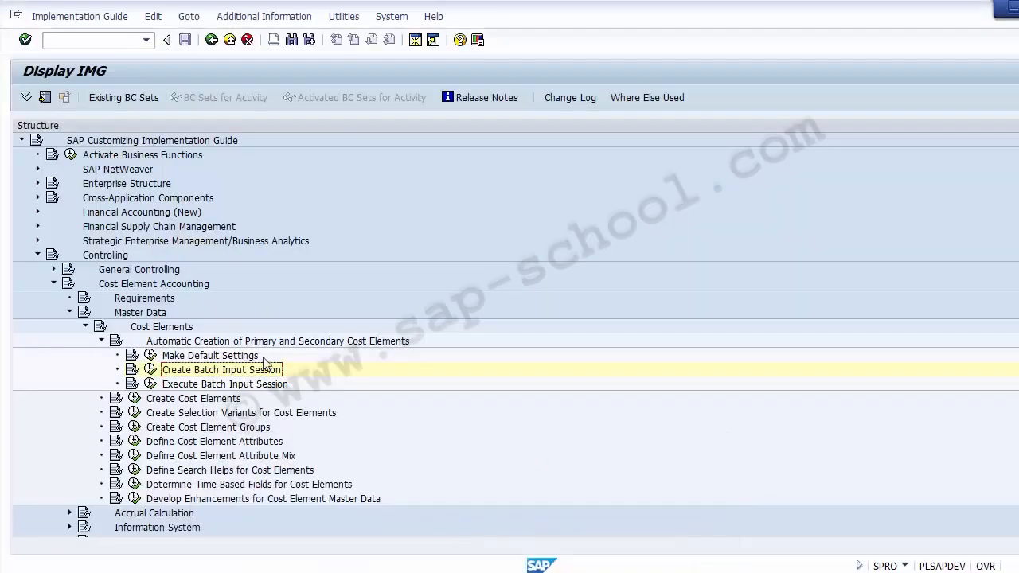
pyautogui.click(194, 385)
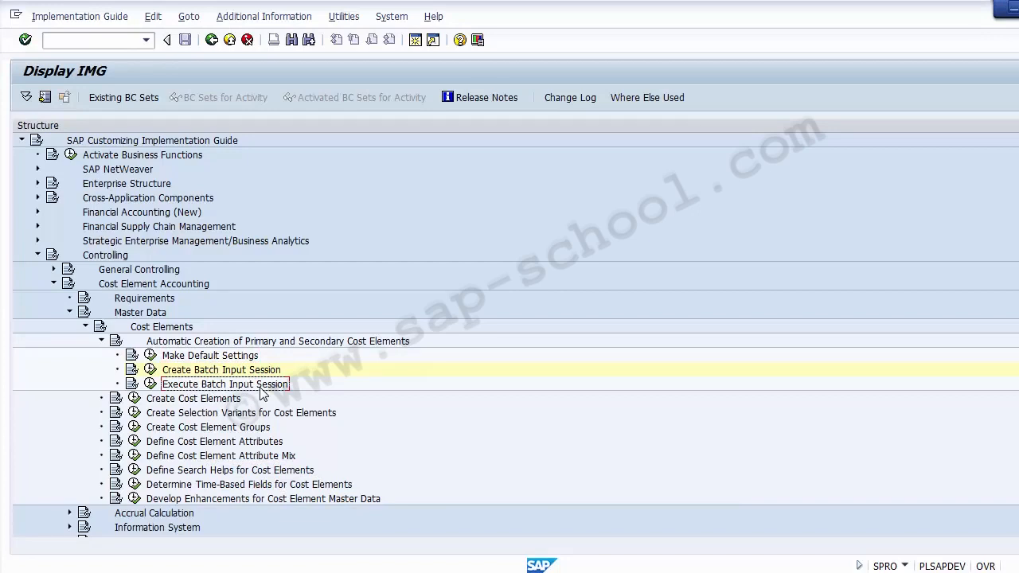
pyautogui.click(150, 385)
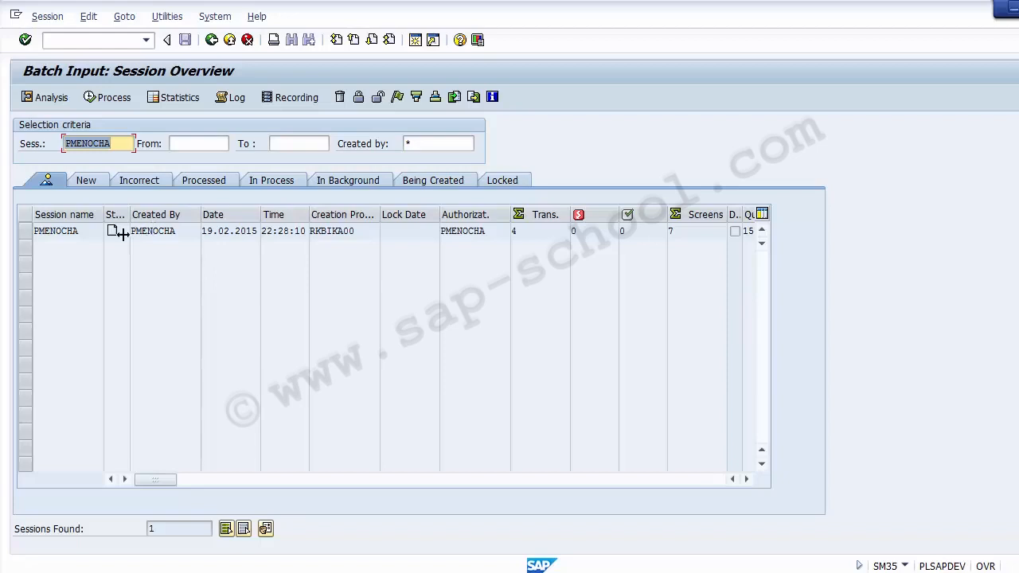
# Step: Process the created batch input session in Display errors only mode and return to the session overview
pyautogui.click(27, 231)
pyautogui.click(26, 233)
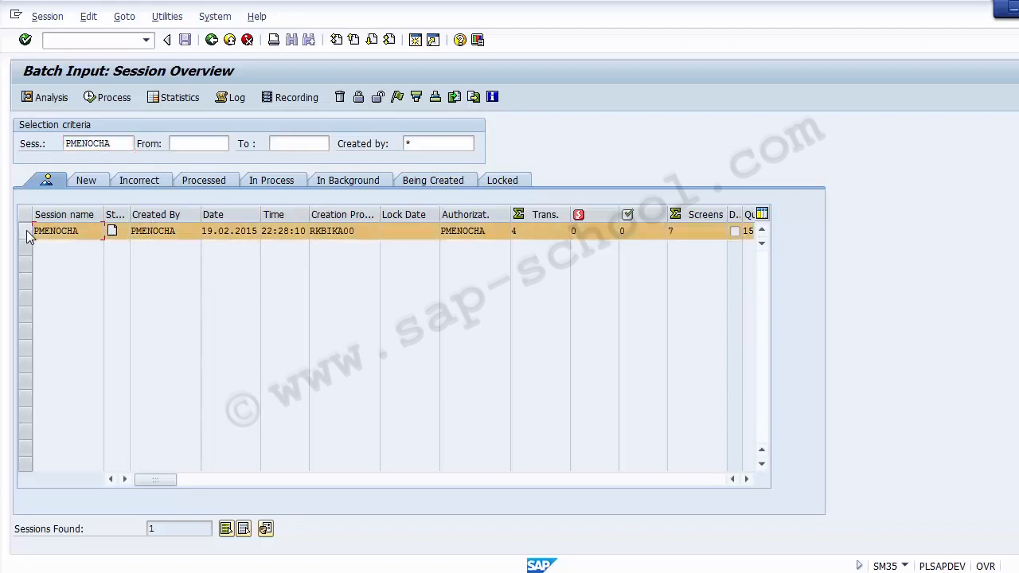
pyautogui.click(26, 233)
pyautogui.click(27, 233)
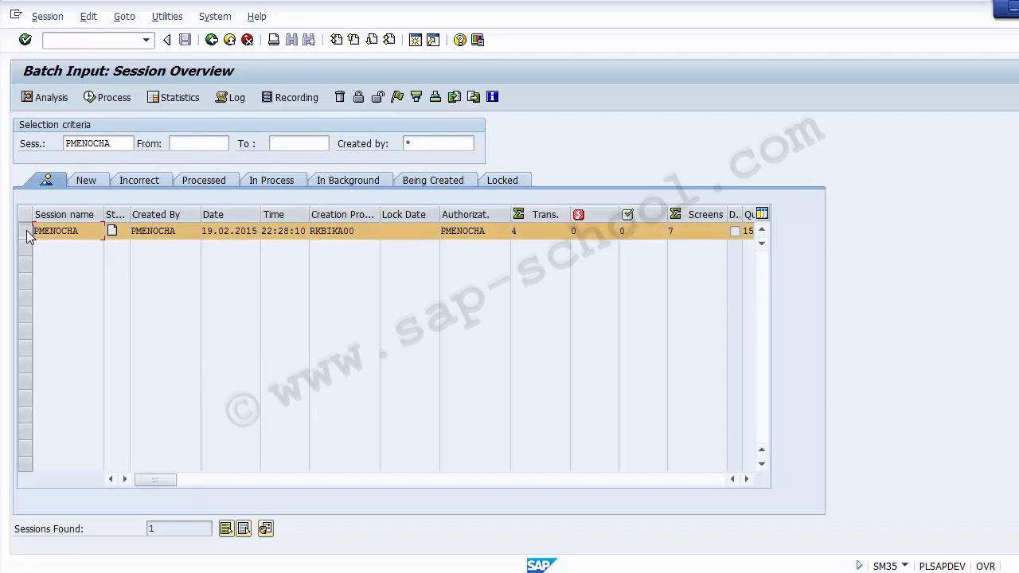
pyautogui.click(108, 98)
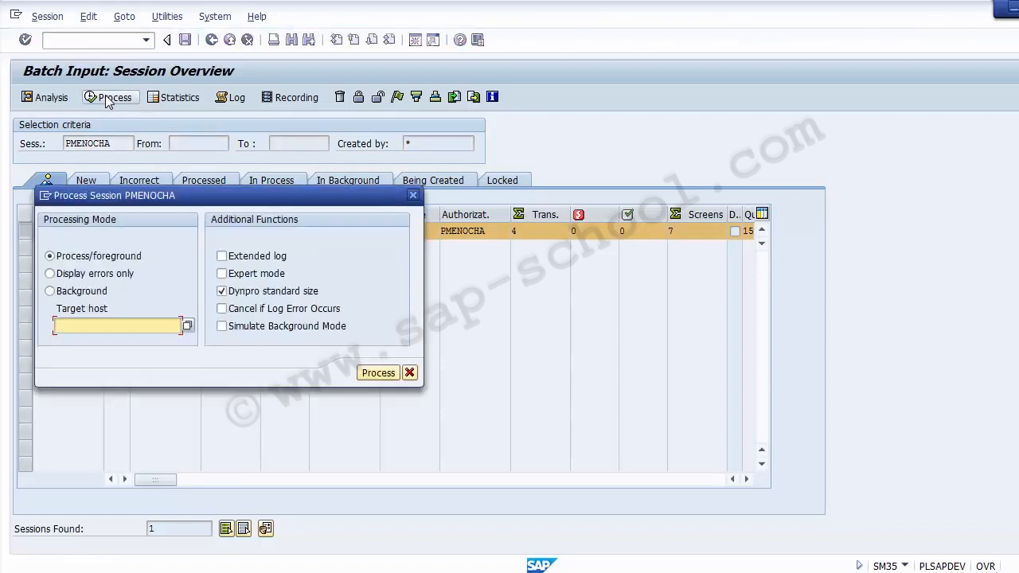
pyautogui.click(137, 265)
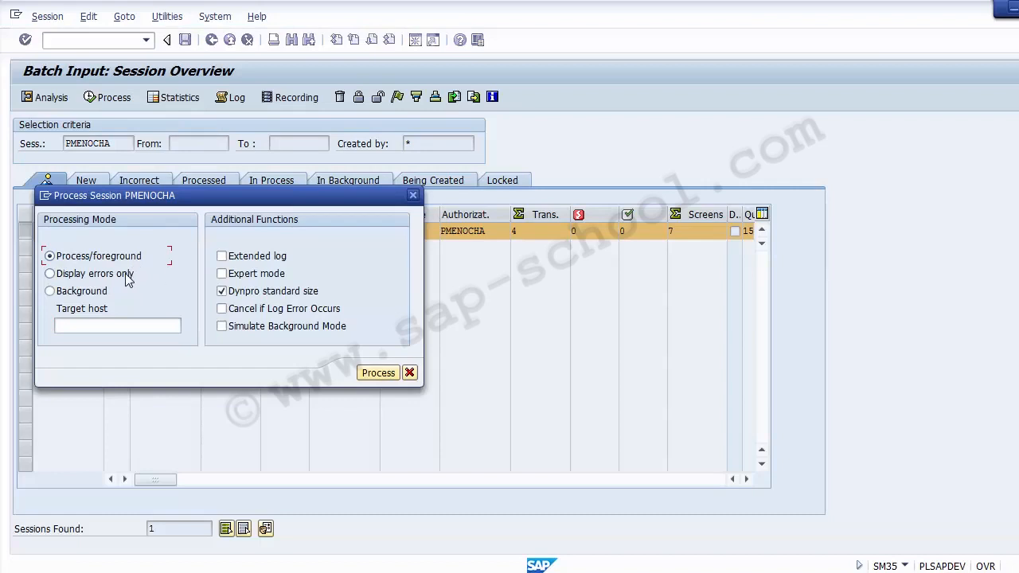
pyautogui.click(127, 275)
pyautogui.click(98, 296)
pyautogui.click(377, 374)
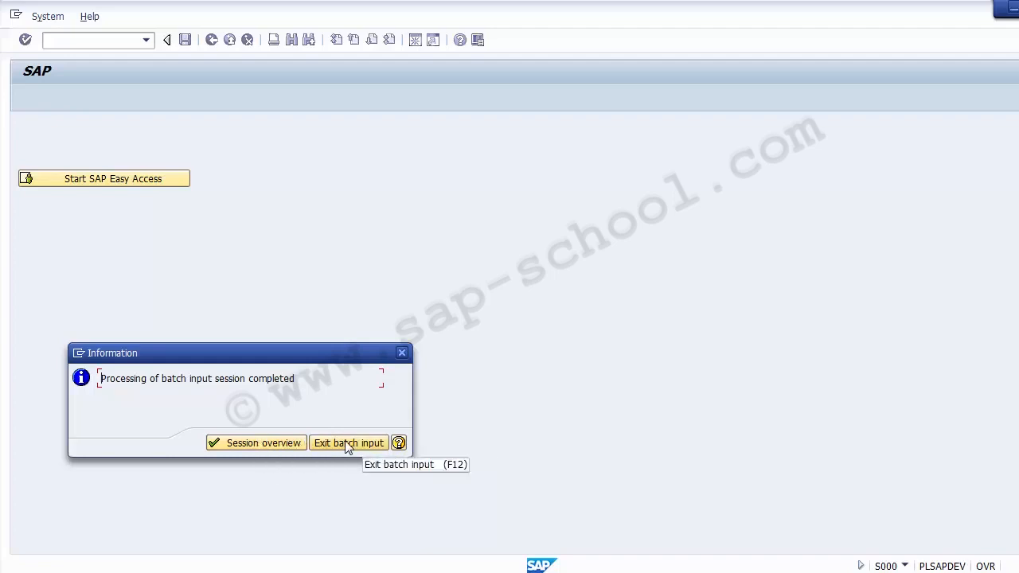
pyautogui.click(262, 444)
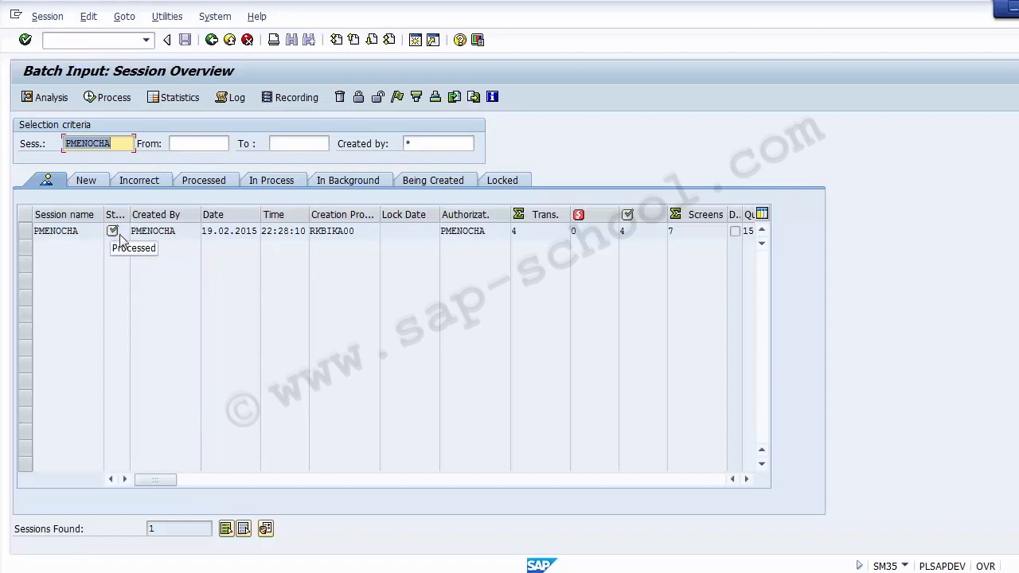
# Step: Check the processed session's creator, date, time, creation program, and transaction and error counts in the overview
pyautogui.click(177, 231)
pyautogui.moveTo(177, 232); pyautogui.dragTo(130, 231)
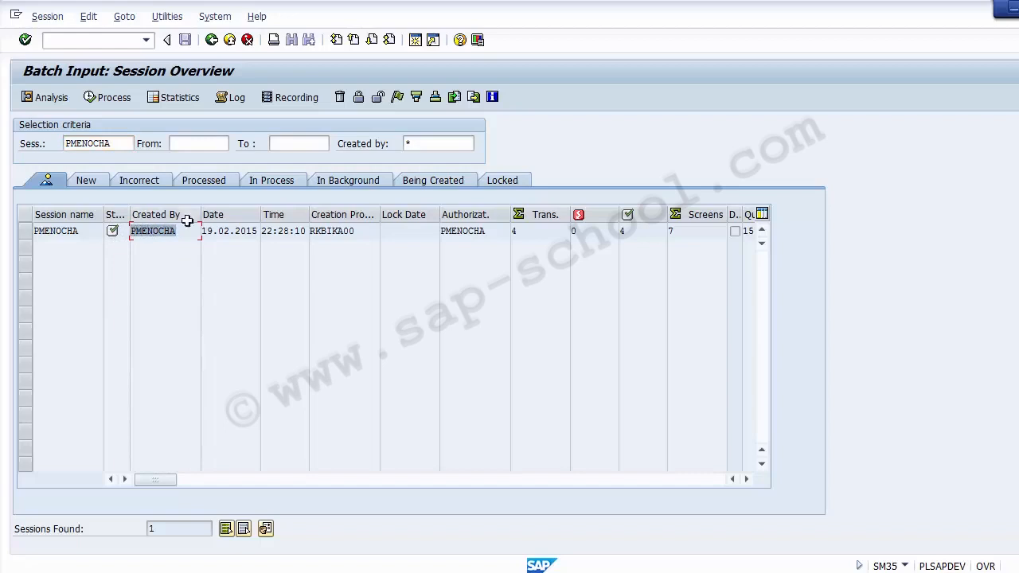
pyautogui.moveTo(206, 233); pyautogui.dragTo(320, 236)
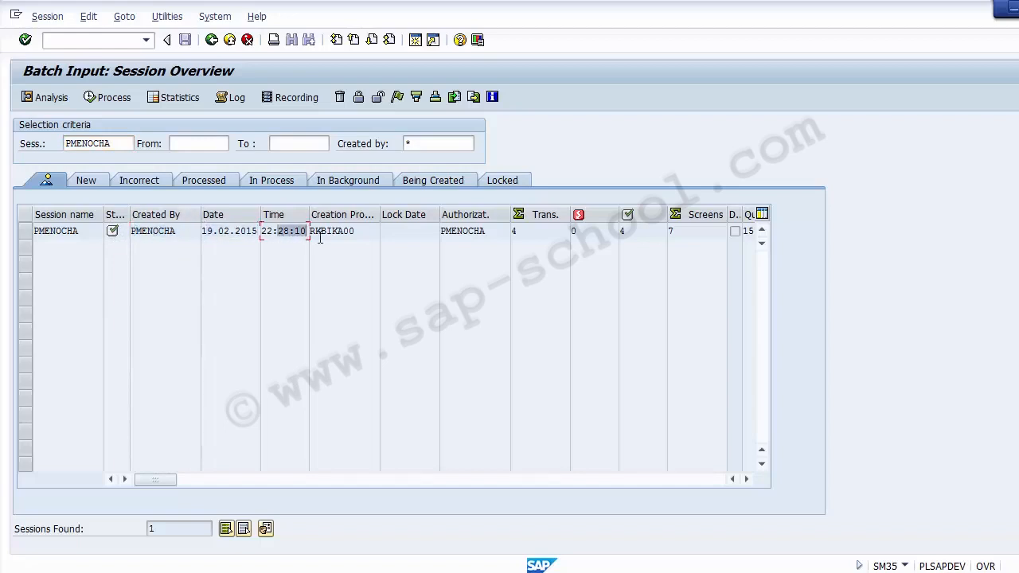
pyautogui.click(366, 236)
pyautogui.moveTo(532, 231); pyautogui.dragTo(511, 232)
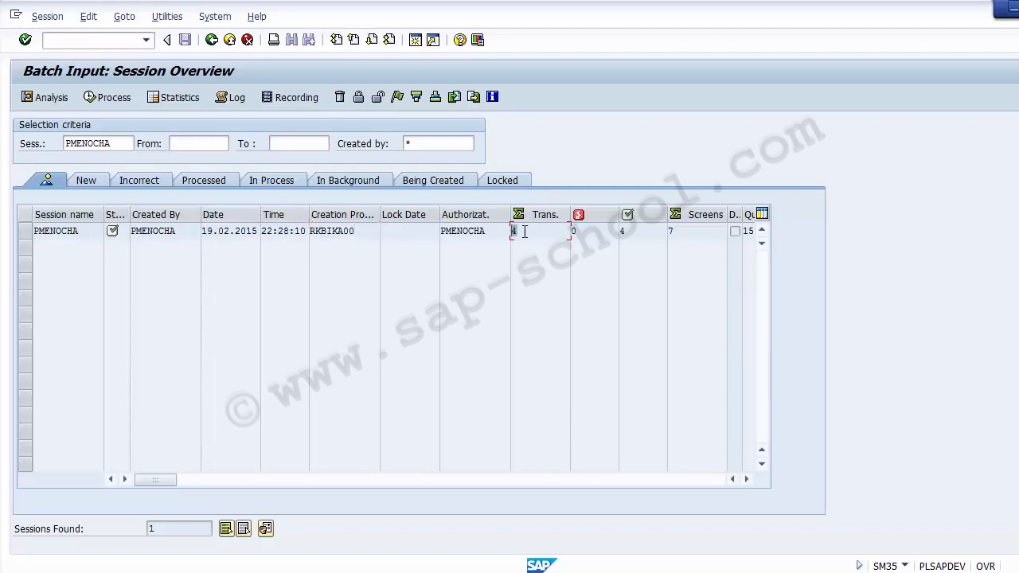
pyautogui.click(579, 232)
pyautogui.click(619, 231)
pyautogui.click(387, 231)
# Step: Open the processed session's log and examine the statistics for transactions read and processed
pyautogui.click(24, 231)
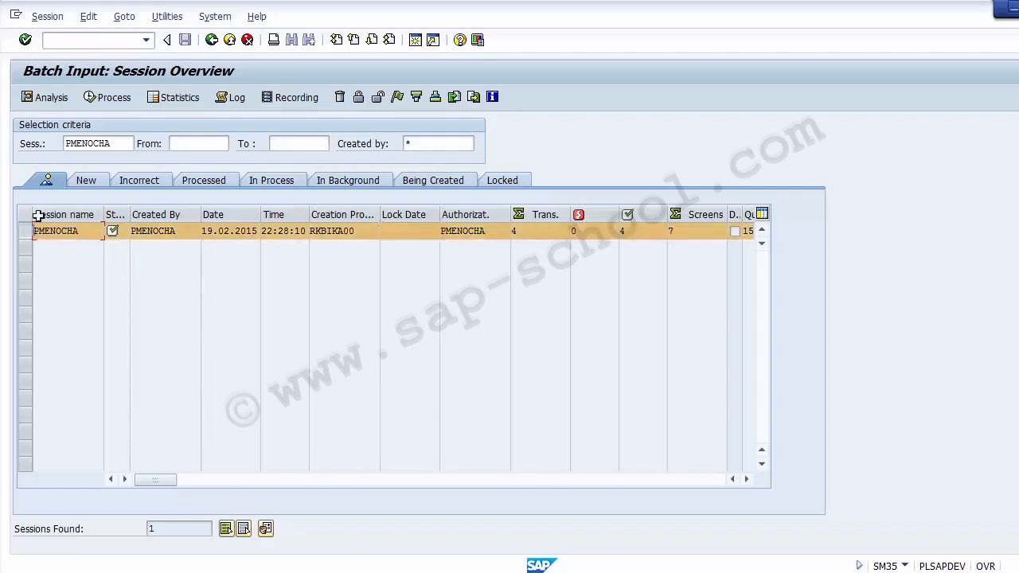
pyautogui.click(223, 105)
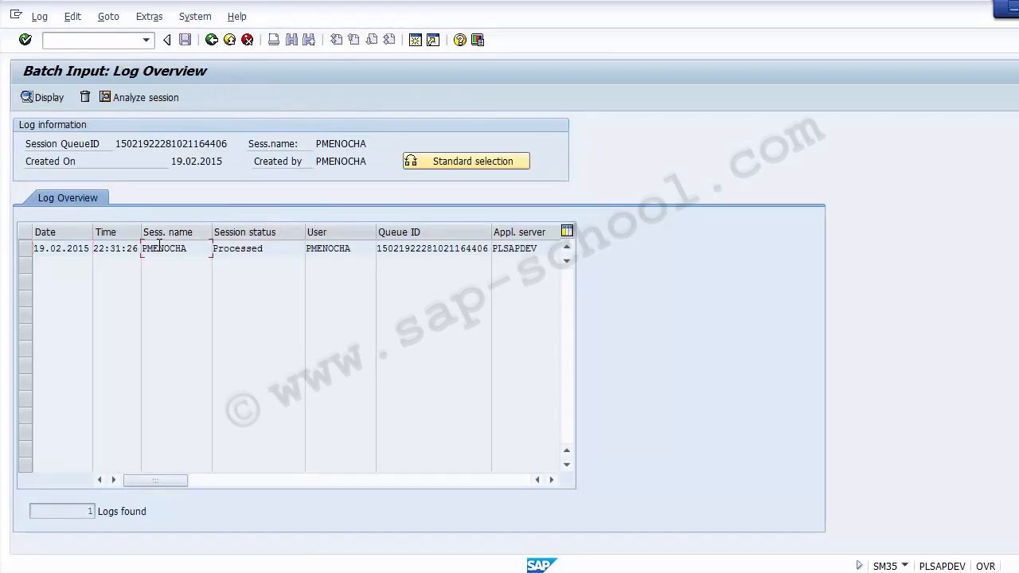
pyautogui.doubleClick(160, 247)
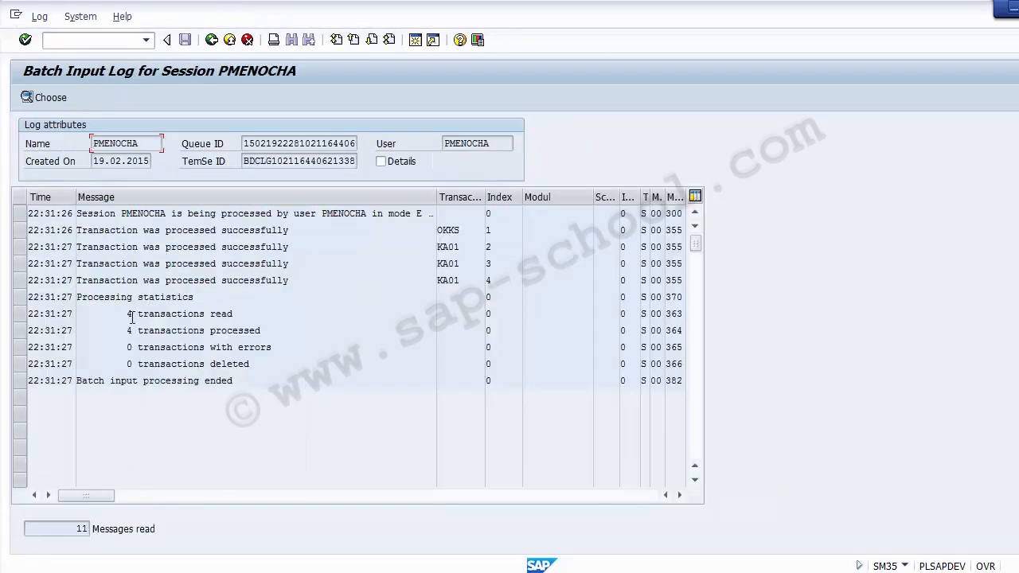
pyautogui.moveTo(126, 313); pyautogui.dragTo(254, 310)
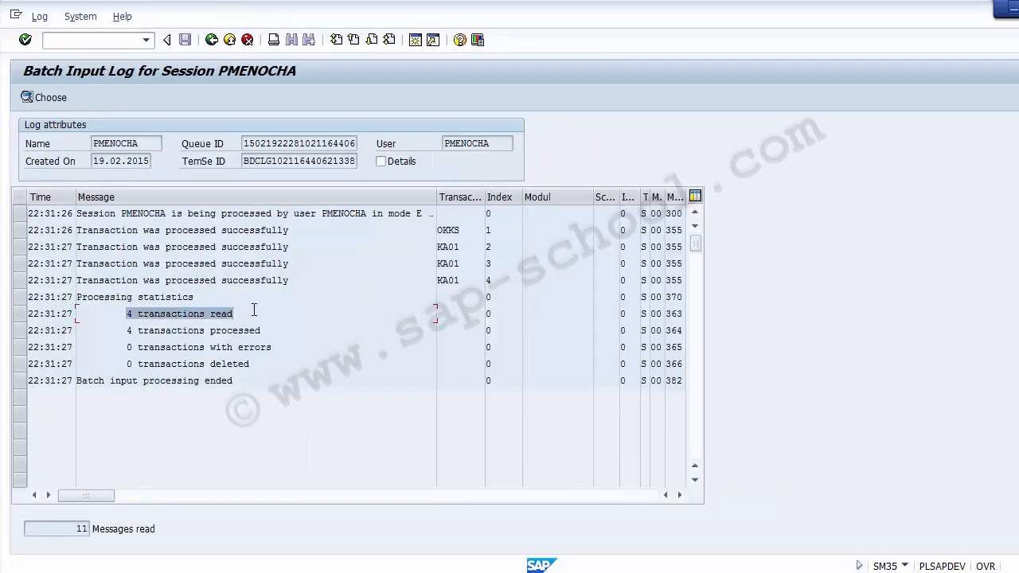
pyautogui.moveTo(121, 335); pyautogui.dragTo(283, 337)
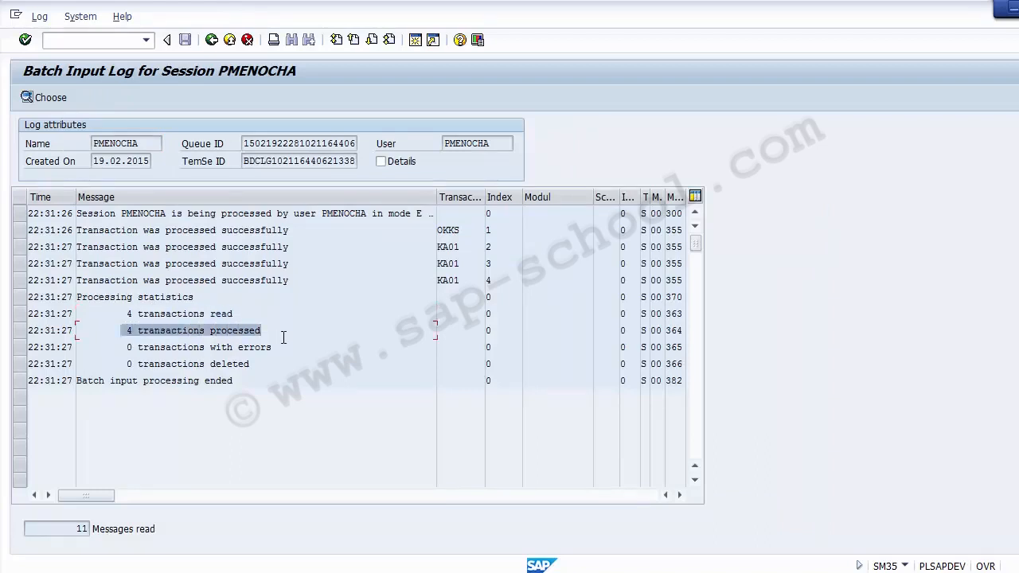
# Step: Leave the batch input log for SAP Easy Access and open transaction KA03 to display cost elements
pyautogui.click(103, 35)
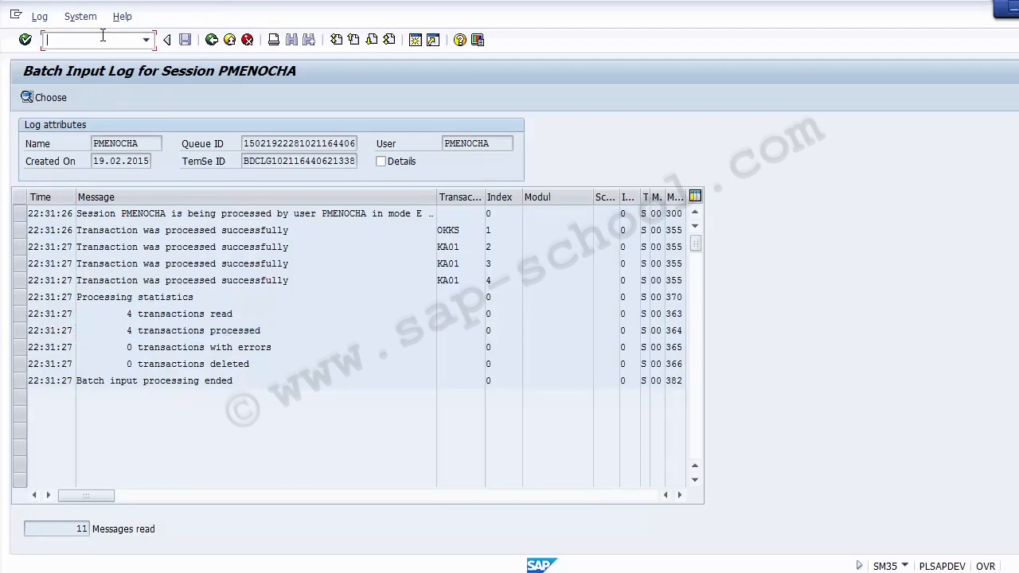
pyautogui.write('/n')
pyautogui.press('Return')
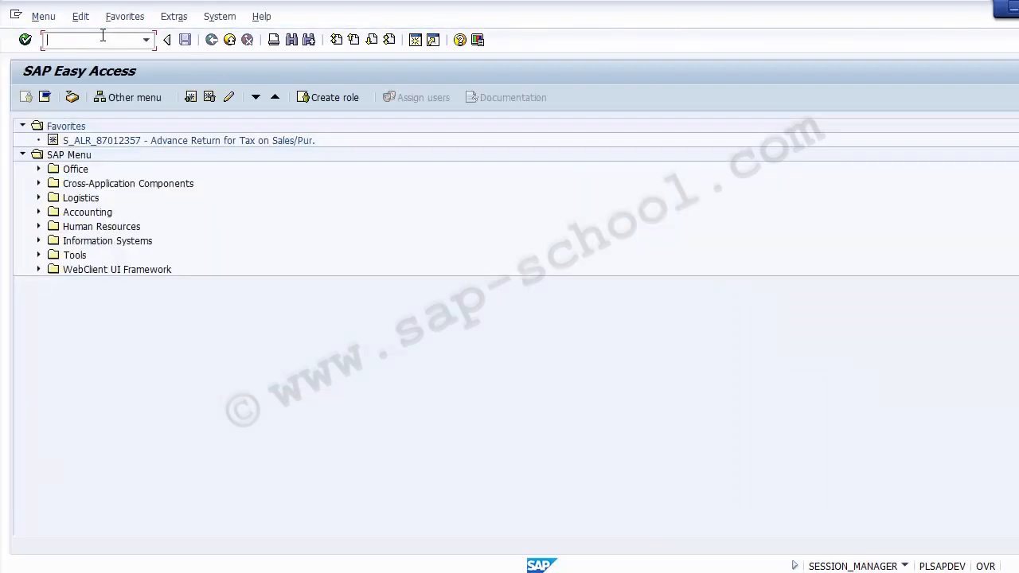
pyautogui.hotkey('alt', 'Tab')
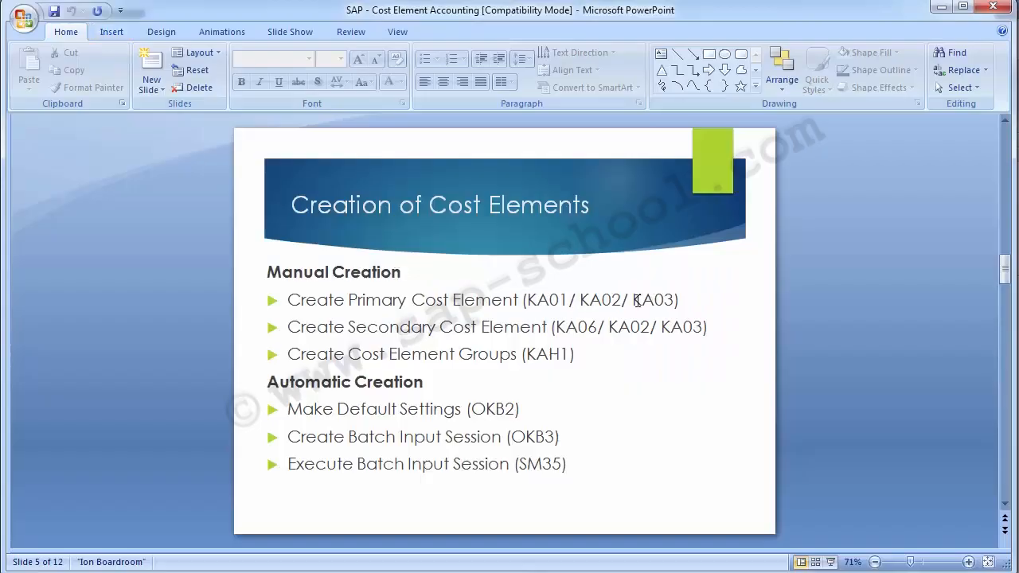
pyautogui.hotkey('alt', 'Tab')
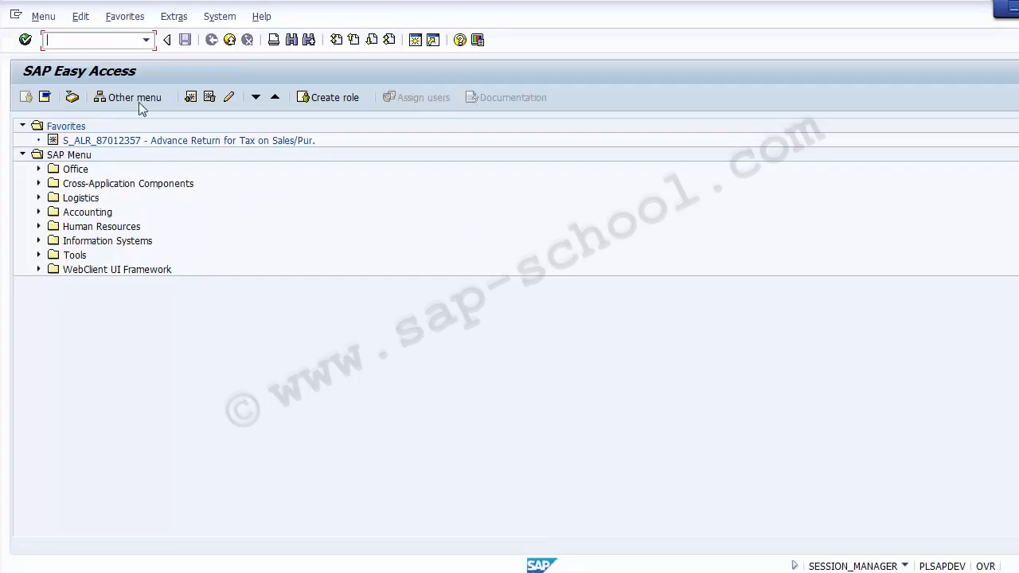
pyautogui.write('KA03')
pyautogui.press('Return')
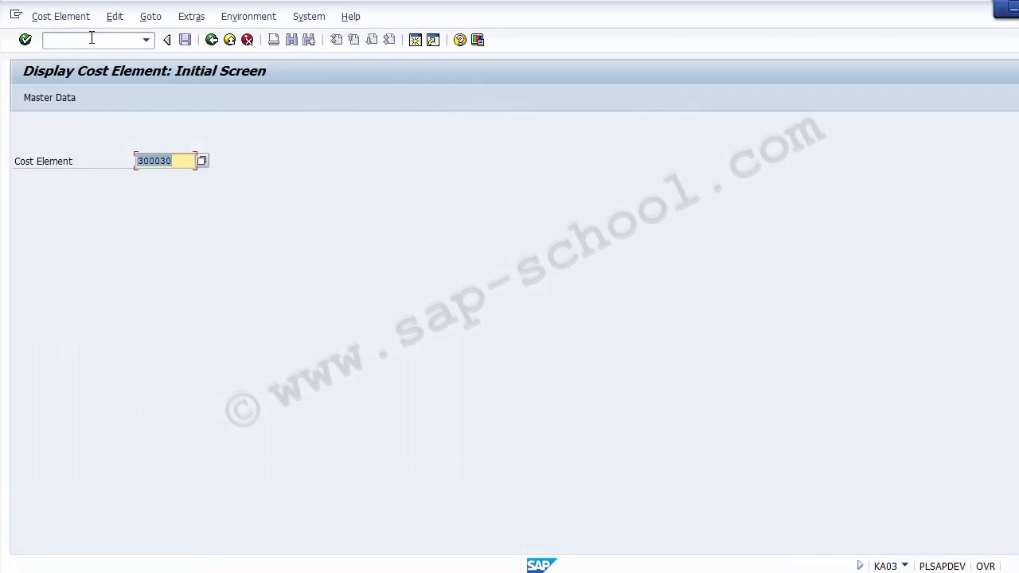
# Step: Clear the cost element entry, look up the cost elements in chart of accounts 1000, and close the list
pyautogui.press('Delete')
pyautogui.click(202, 162)
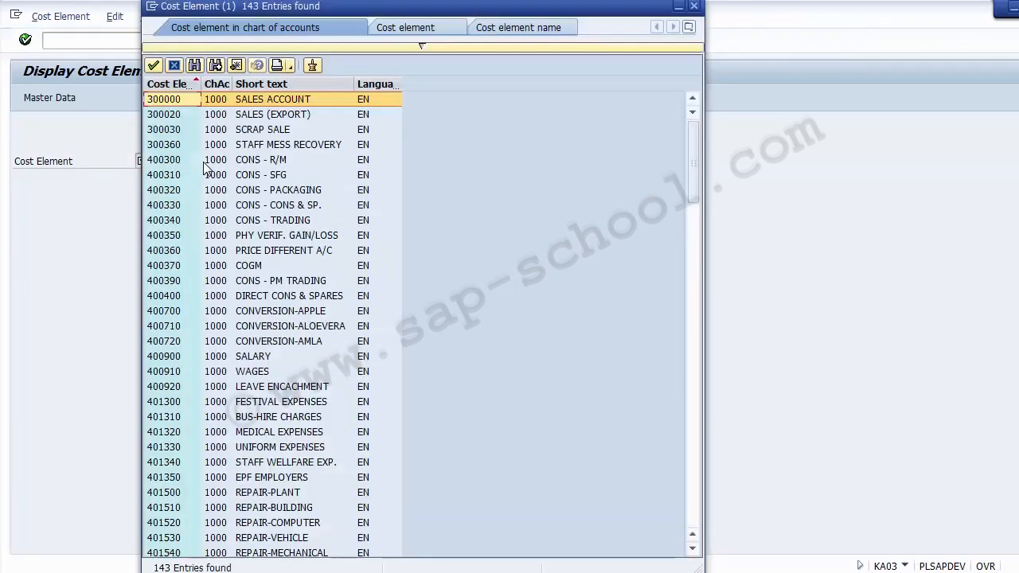
pyautogui.click(177, 68)
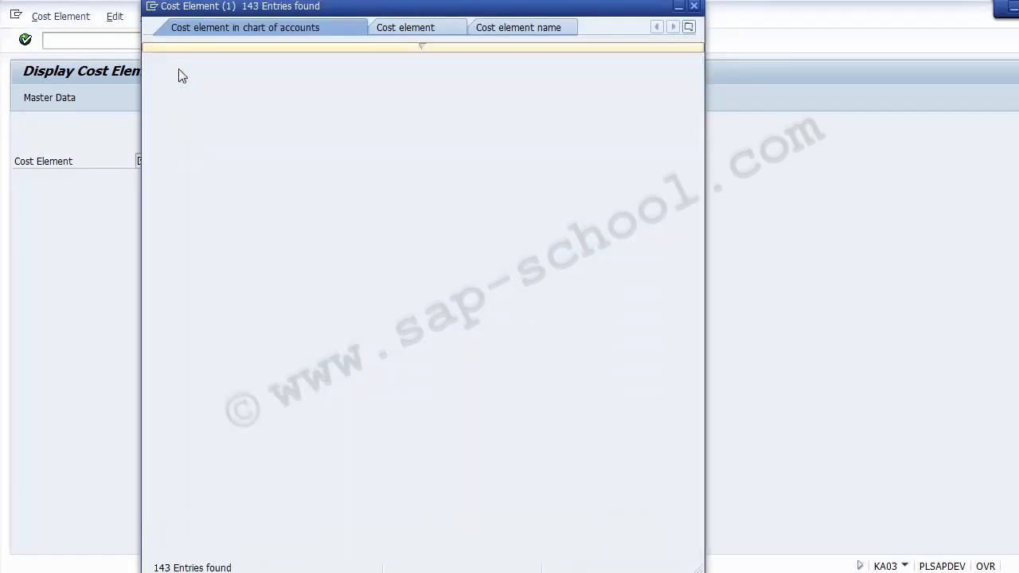
# Step: List the cost elements of chart of accounts 1000 in English, review the list through its last entries, and close the lookup
pyautogui.press('F4')
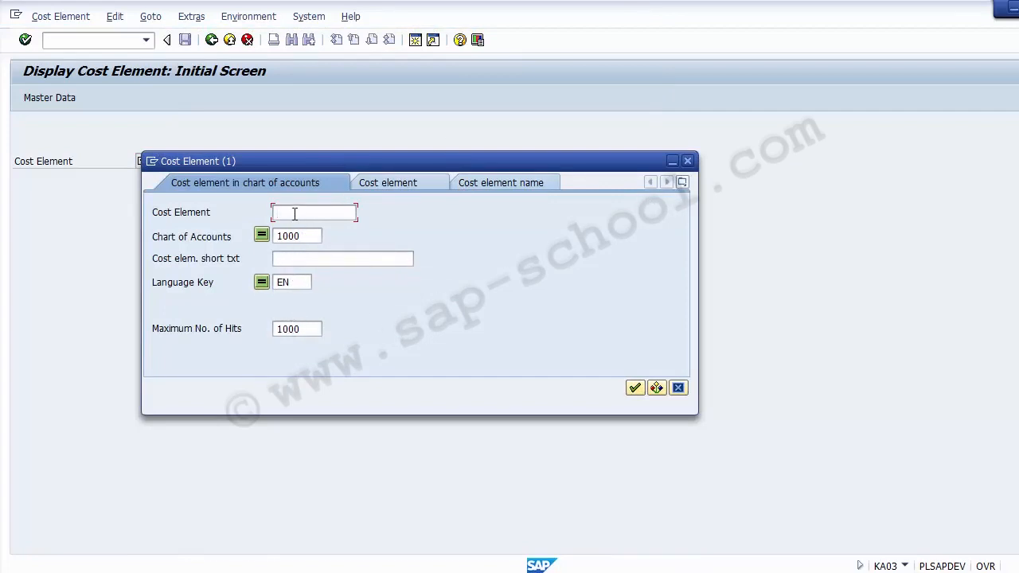
pyautogui.press('Return')
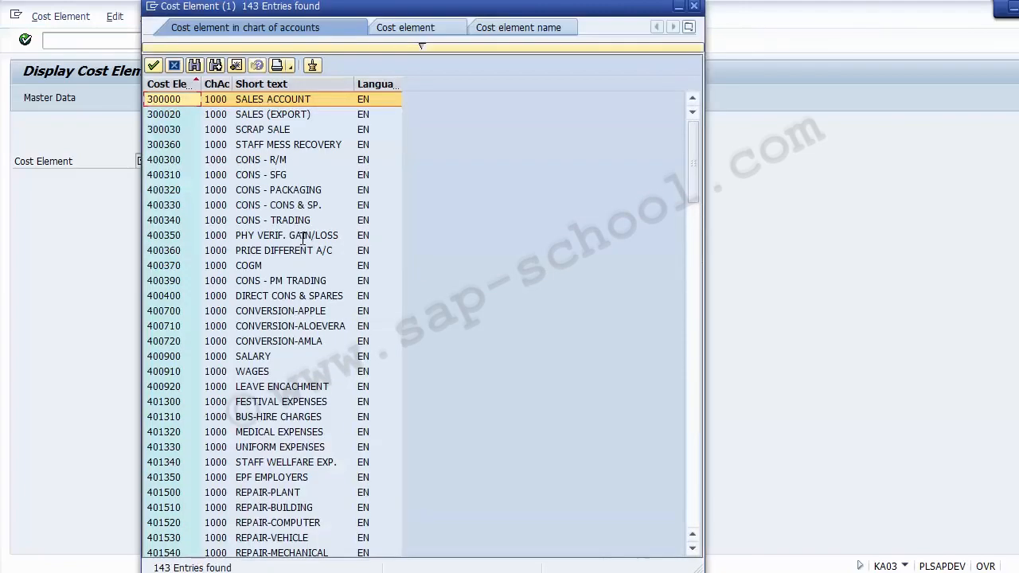
pyautogui.press('pagedown')
pyautogui.press('pagedown')
pyautogui.press('pagedown')
pyautogui.press('pagedown')
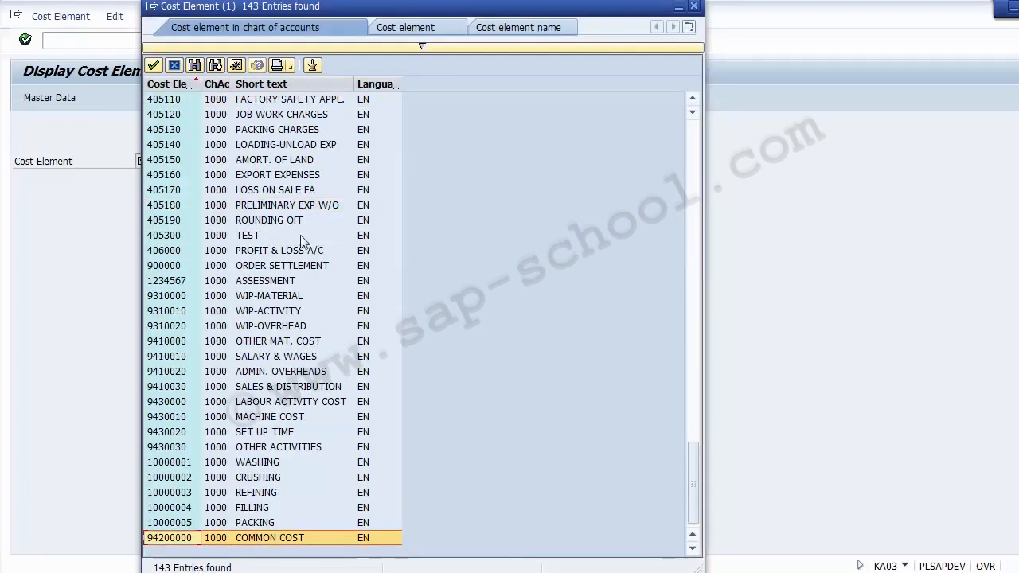
pyautogui.click(438, 27)
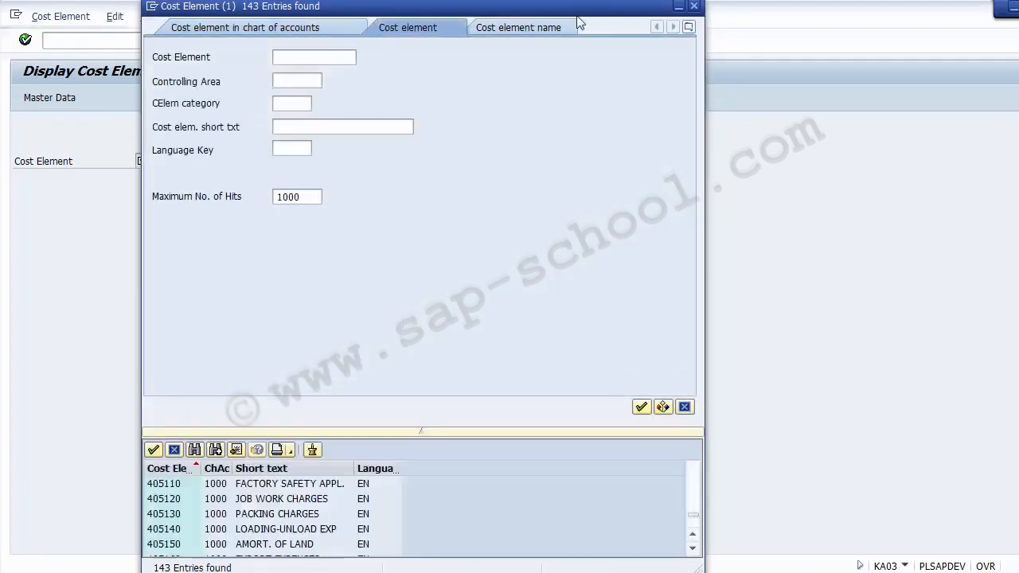
pyautogui.click(693, 5)
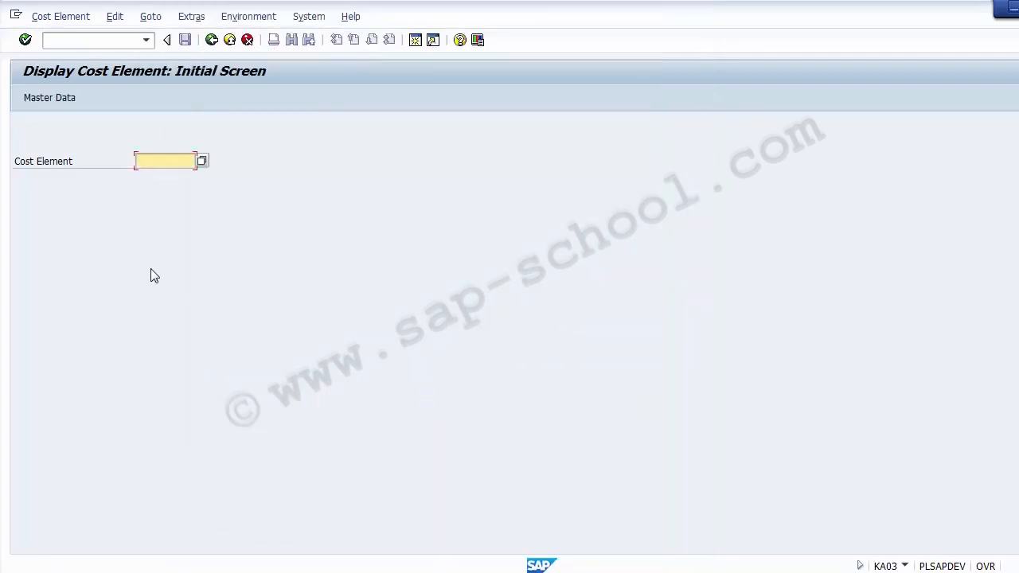
# Step: Exit the cost element display to SAP Easy Access and switch to the Cost Element Accounting presentation in PowerPoint
pyautogui.click(230, 45)
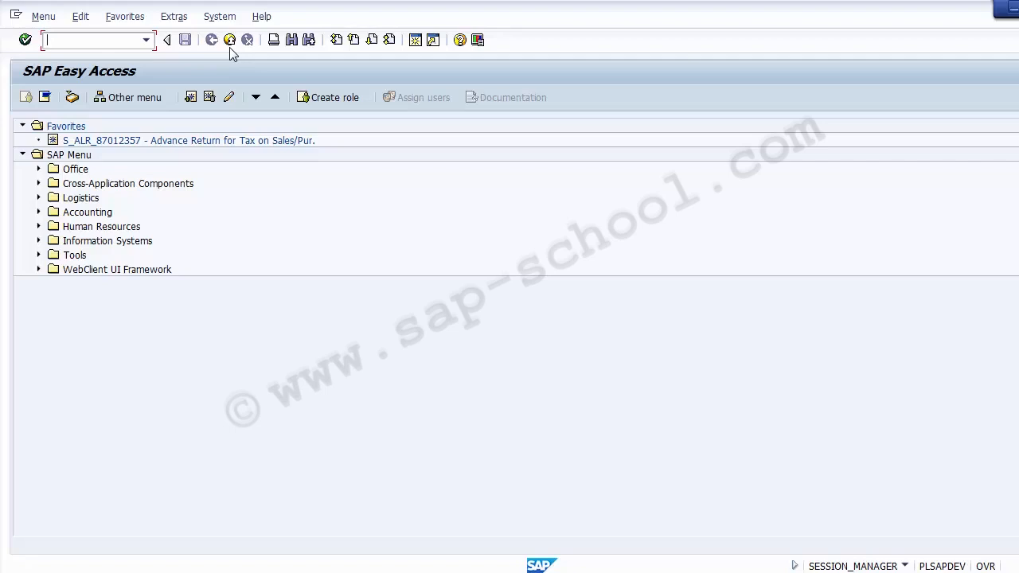
pyautogui.click(398, 572)
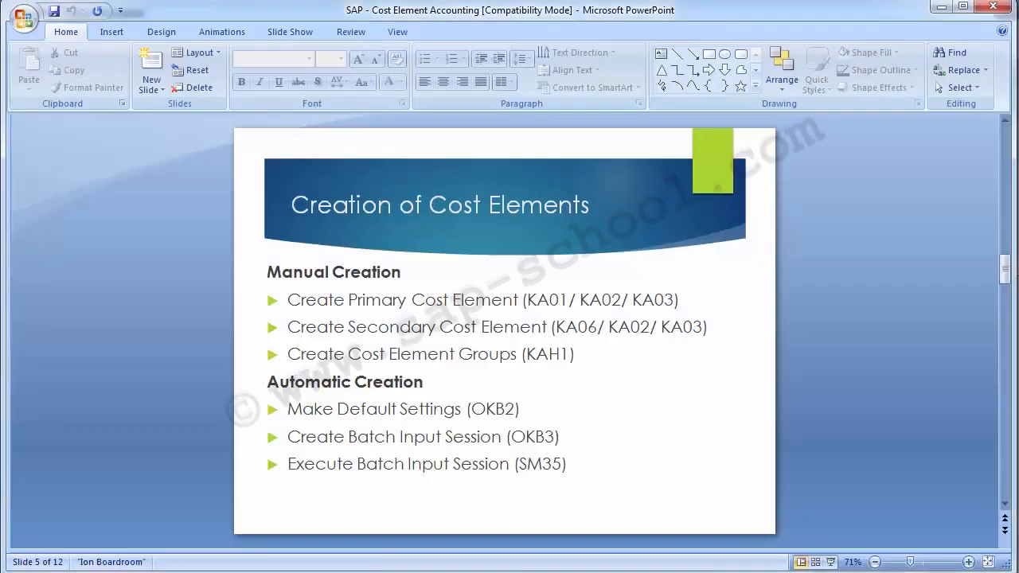